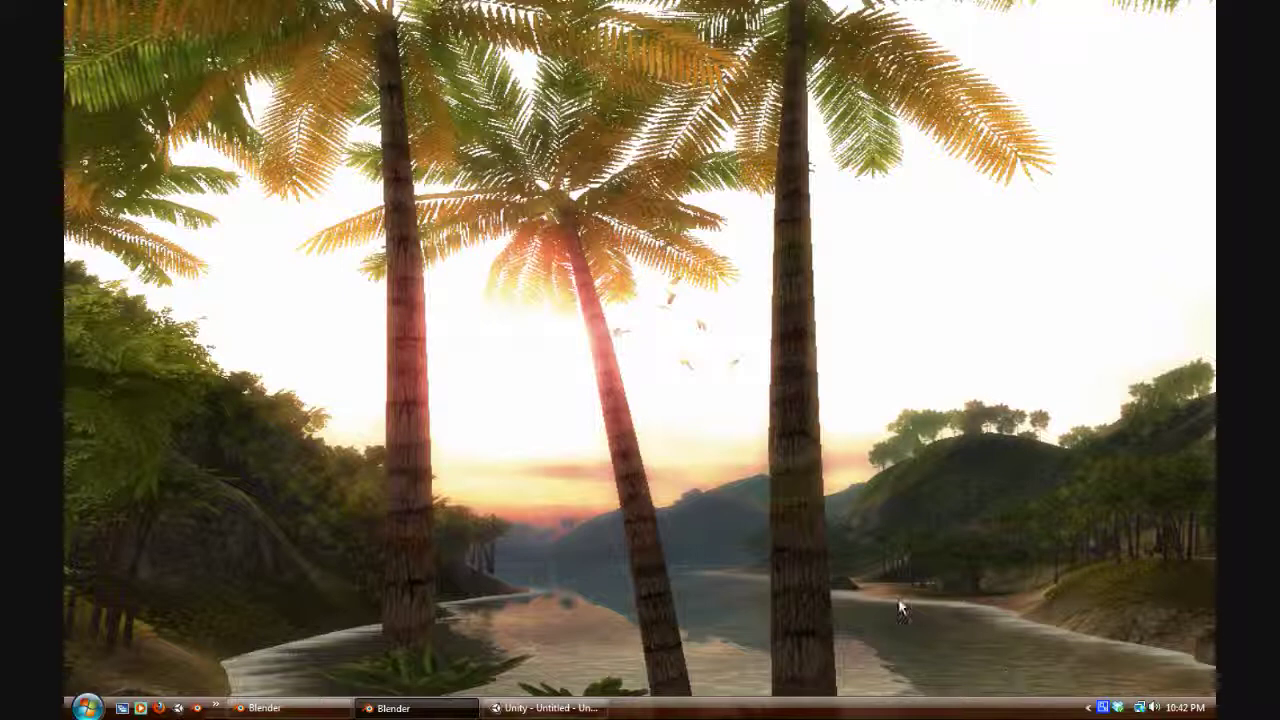
Switch to the Blender window with the default cube, enter Edit Mode and deselect all of its vertices.
{"action": "left_click", "coordinate": [444, 710]}
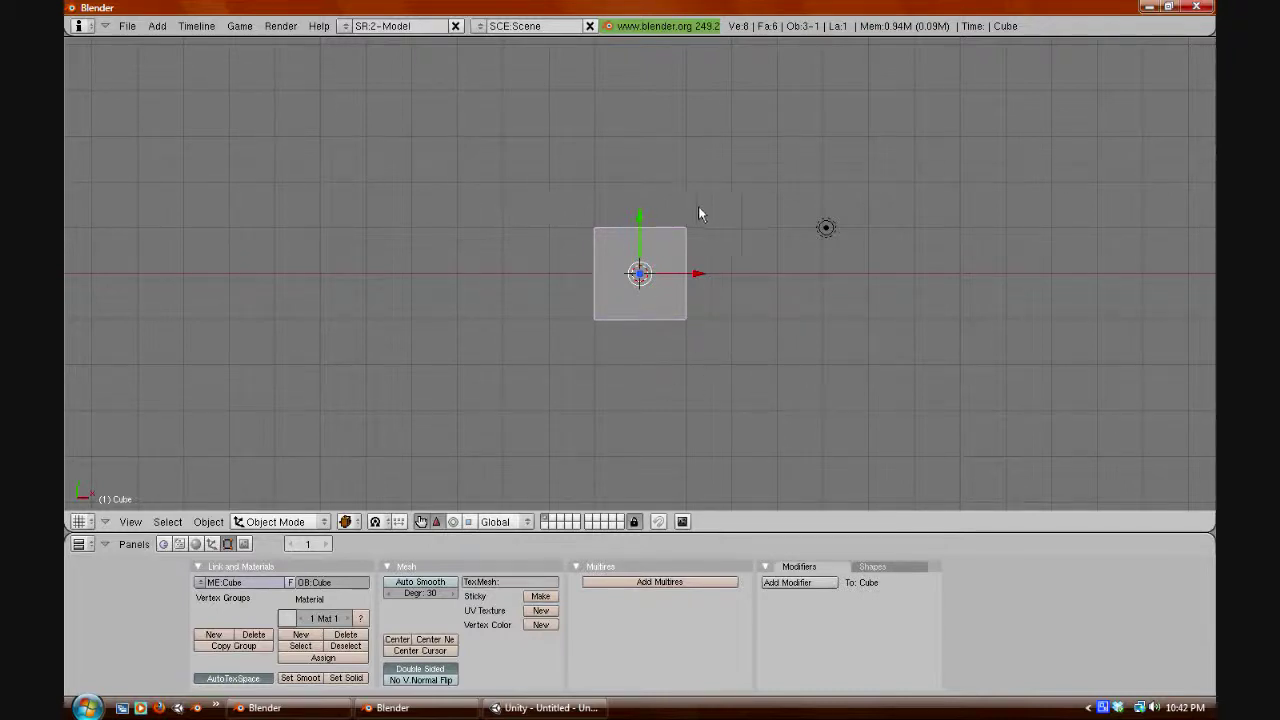
{"action": "scroll", "coordinate": [754, 375], "scroll_direction": "up", "scroll_amount": 1}
{"action": "scroll", "coordinate": [754, 378], "scroll_direction": "up", "scroll_amount": 3}
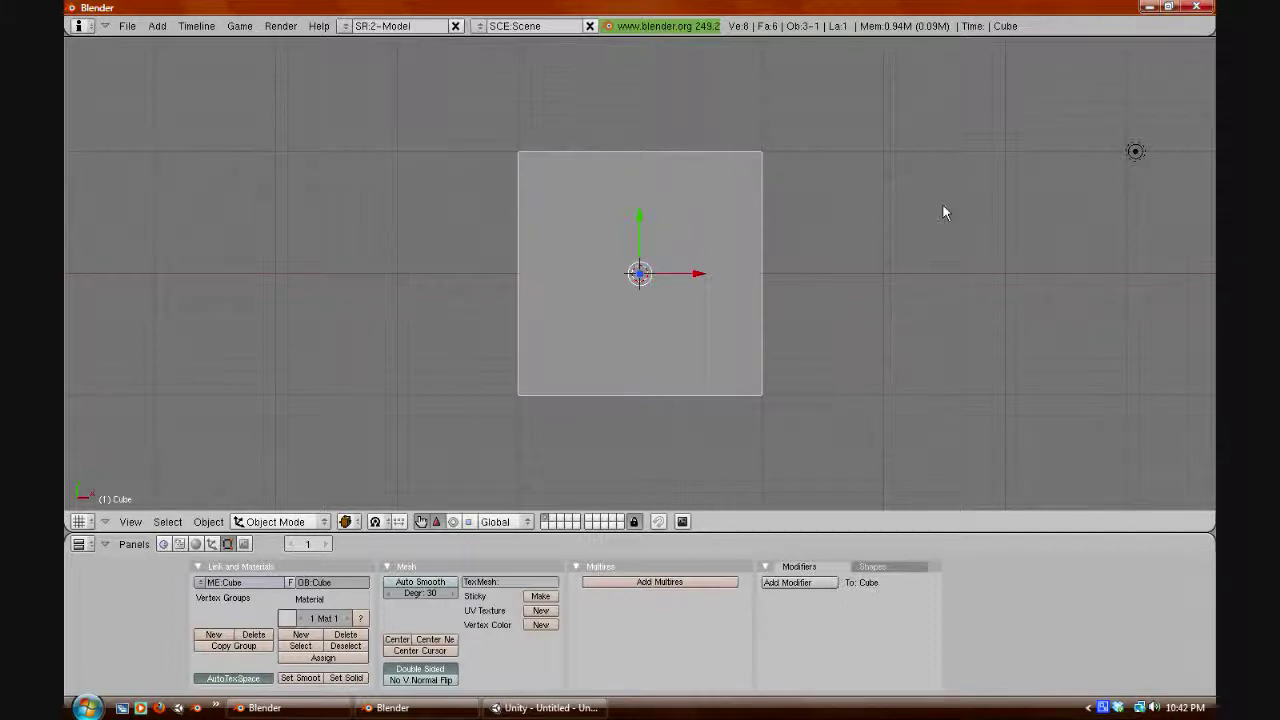
{"action": "key", "text": "Tab"}
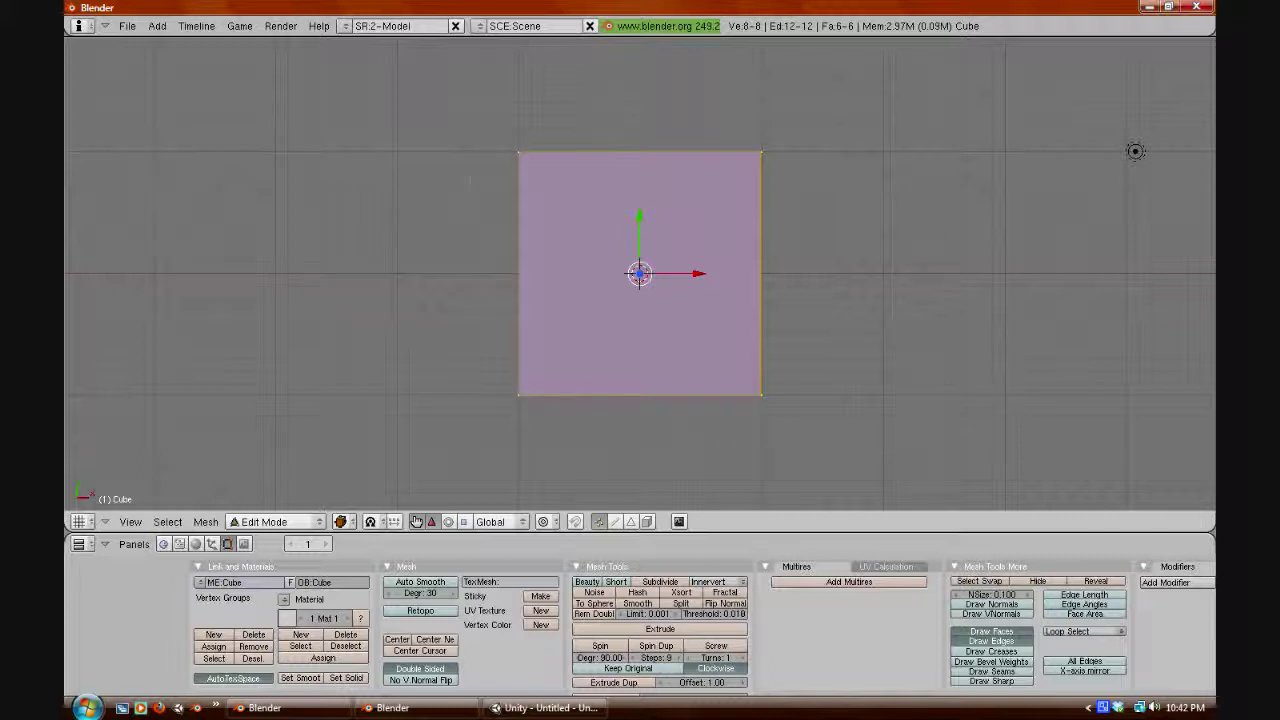
{"action": "key", "text": "a"}
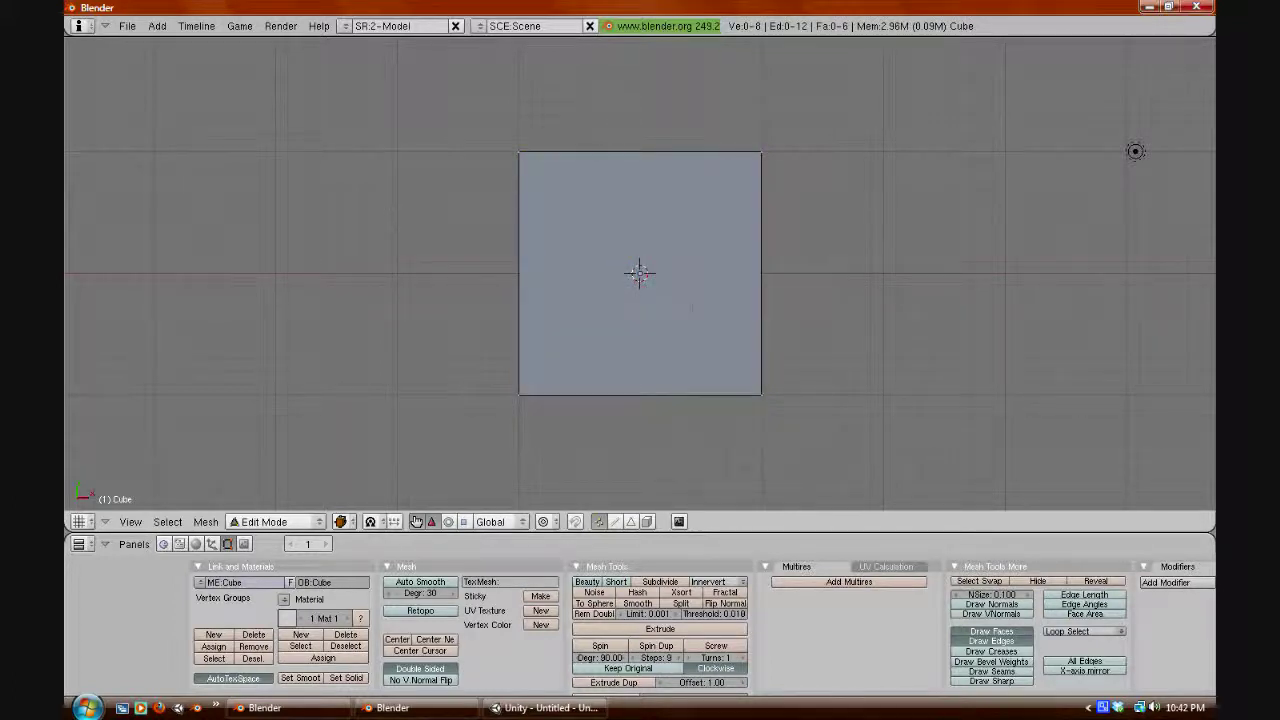
Examine the cube from the side and from several tilted and rotated angles.
{"action": "scroll", "coordinate": [640, 273], "scroll_direction": "up", "scroll_amount": 3}
{"action": "scroll", "coordinate": [640, 273], "scroll_direction": "down", "scroll_amount": 2}
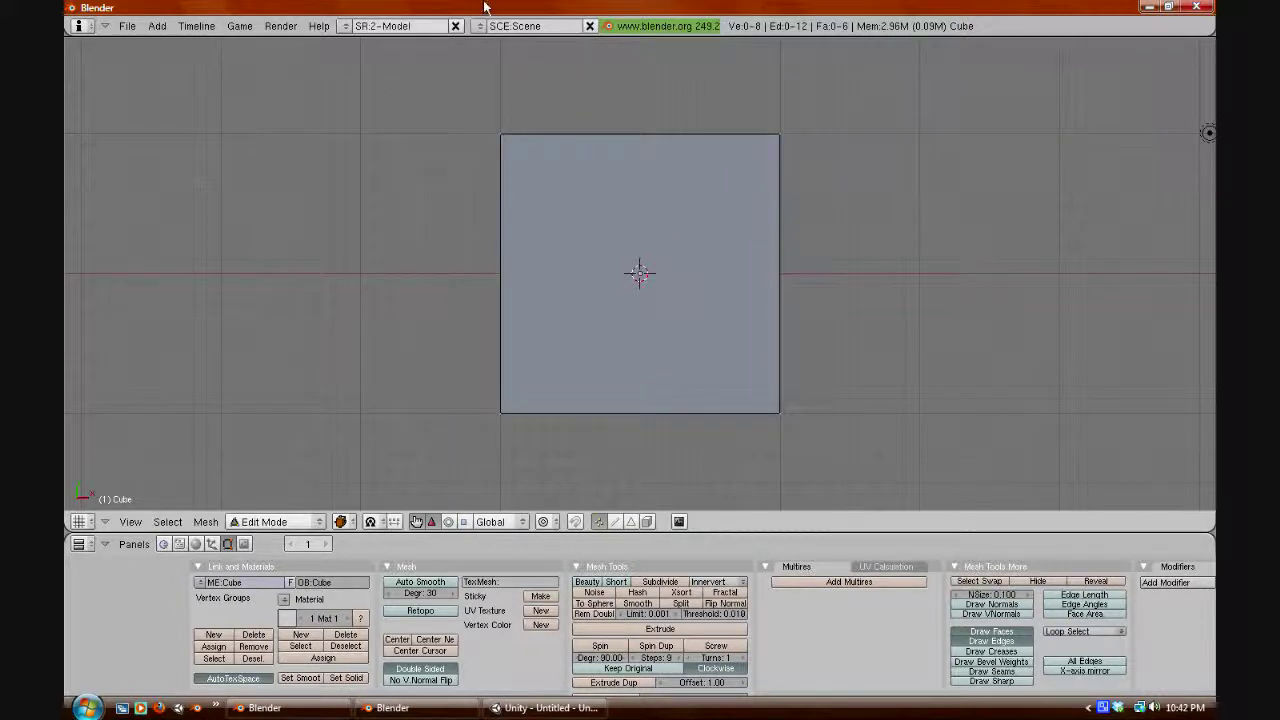
{"action": "key", "text": "KP_3"}
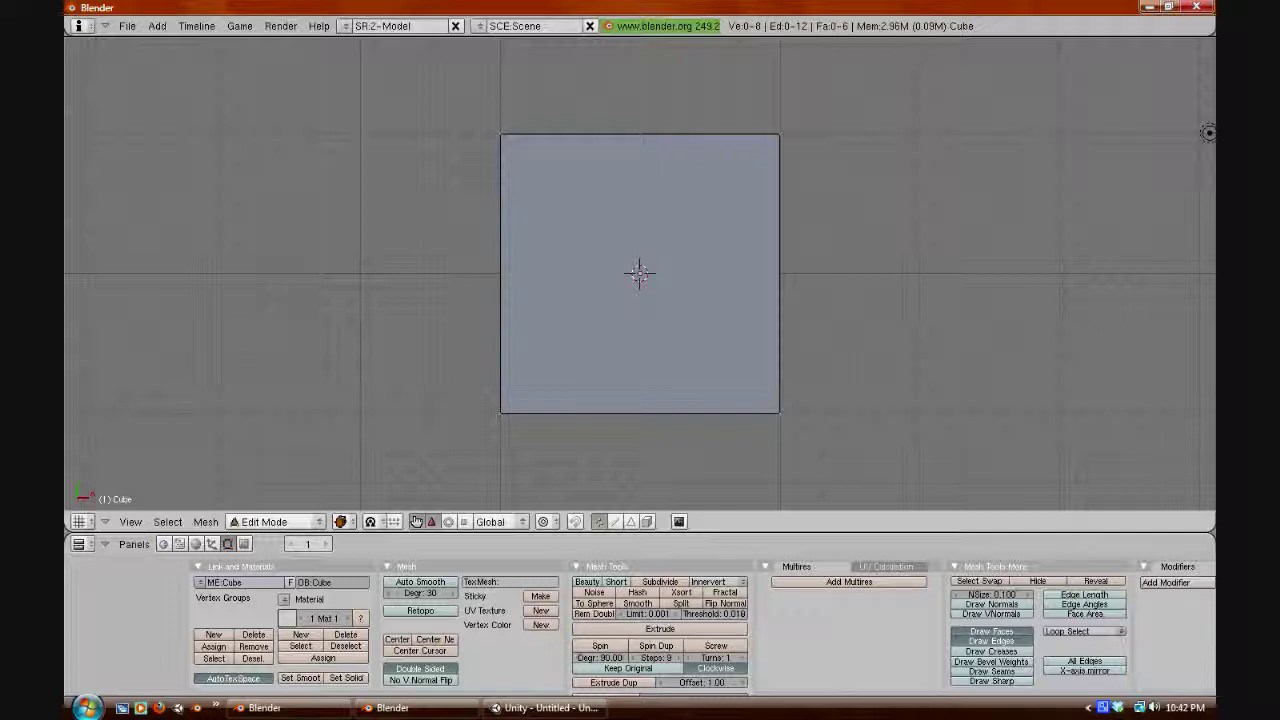
{"action": "key", "text": "KP_2"}
{"action": "key", "text": "KP_2"}
{"action": "key", "text": "KP_2"}
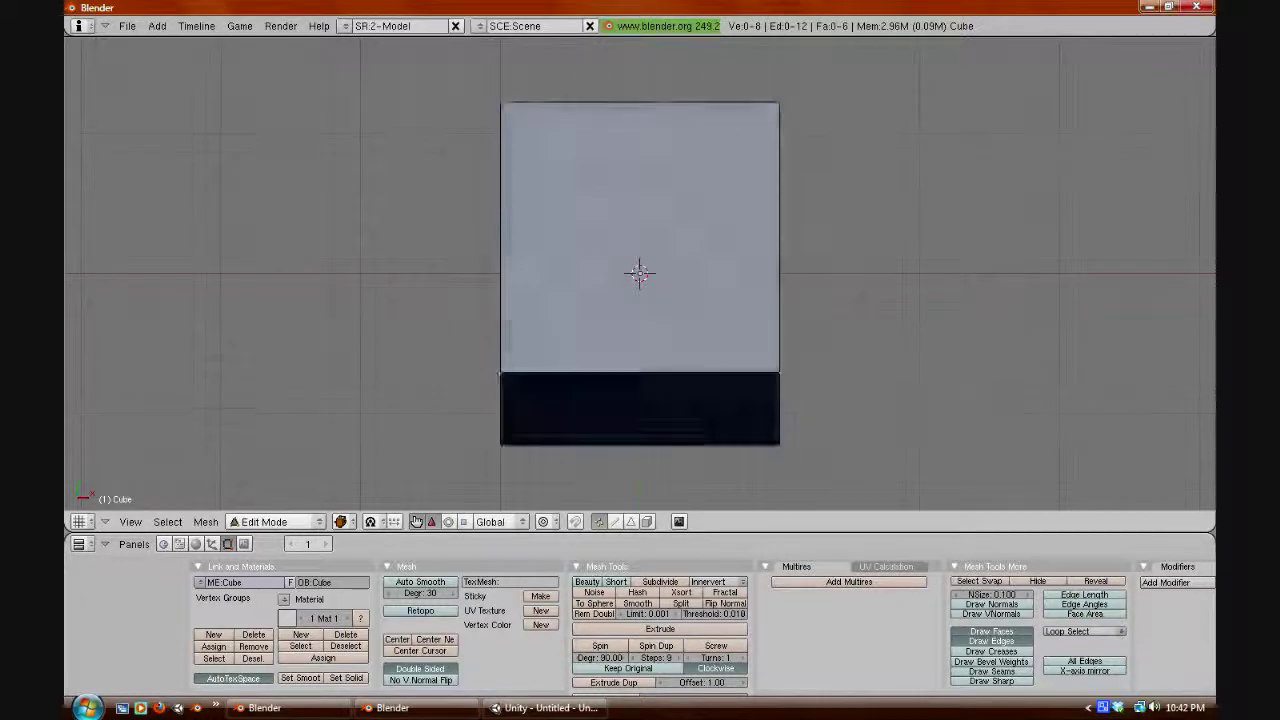
{"action": "key", "text": "KP_4"}
{"action": "key", "text": "KP_4"}
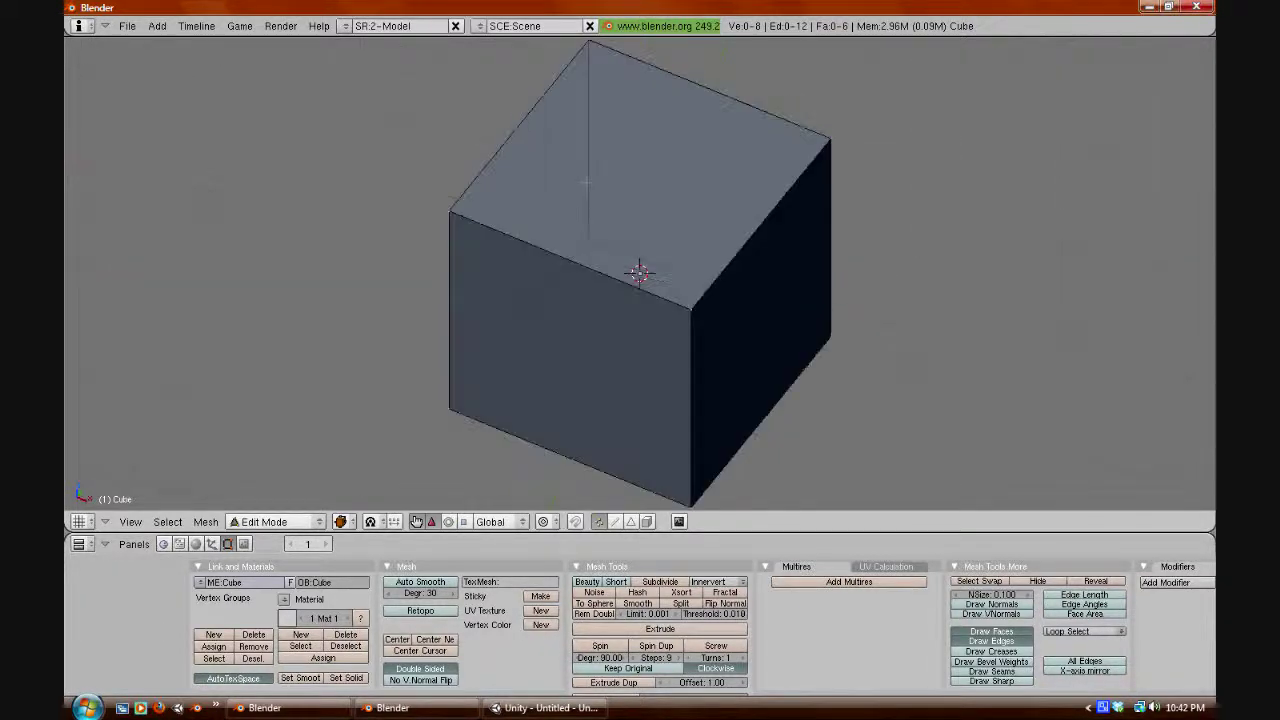
{"action": "key", "text": "KP_4"}
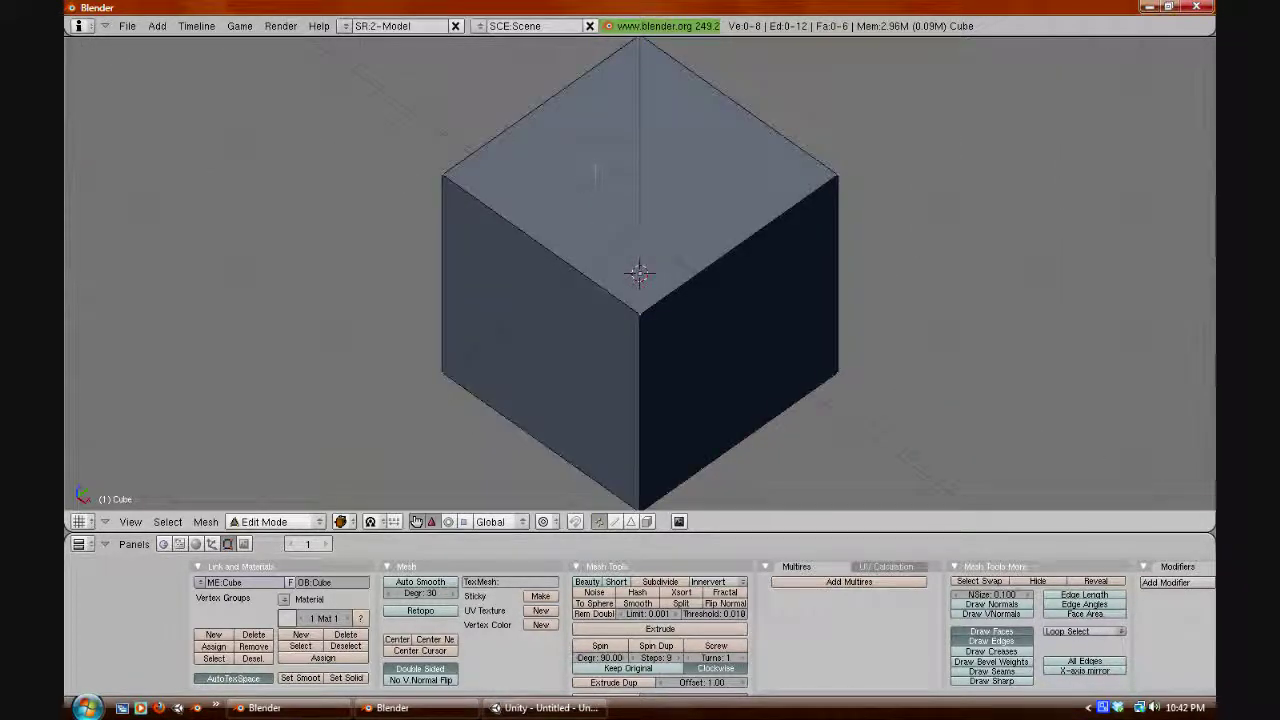
{"action": "key", "text": "KP_2"}
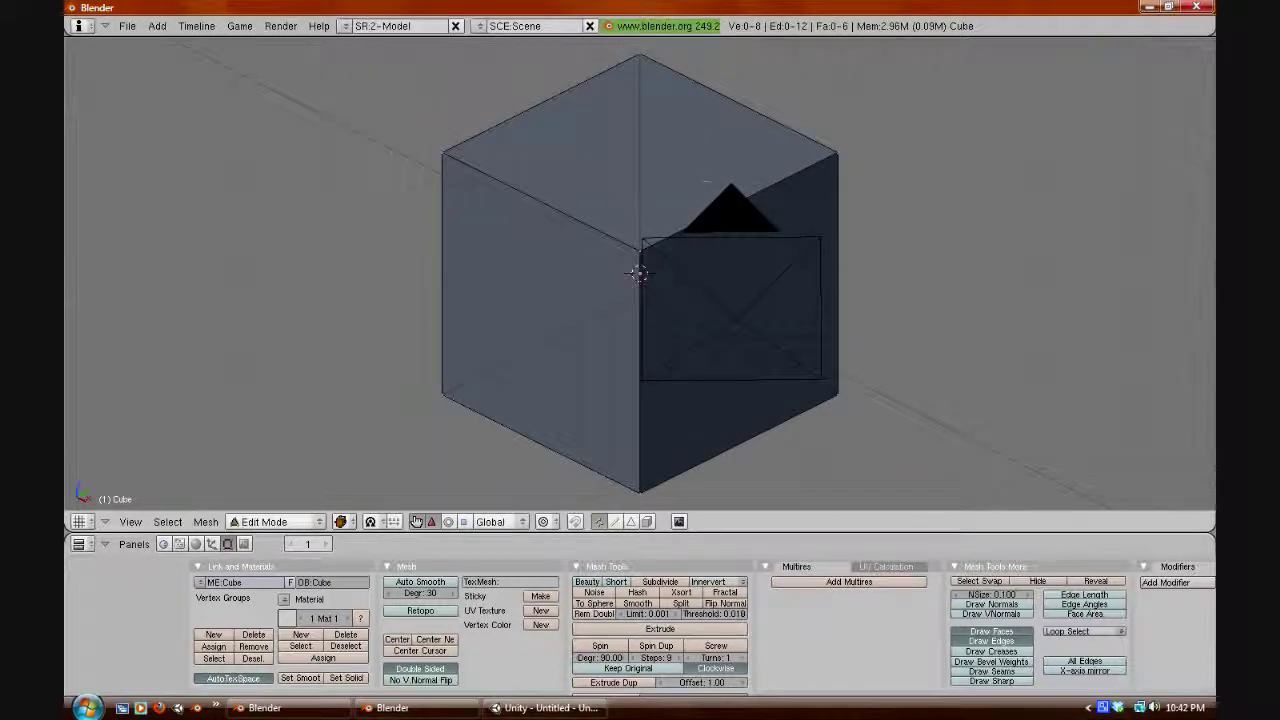
{"action": "key", "text": "KP_8"}
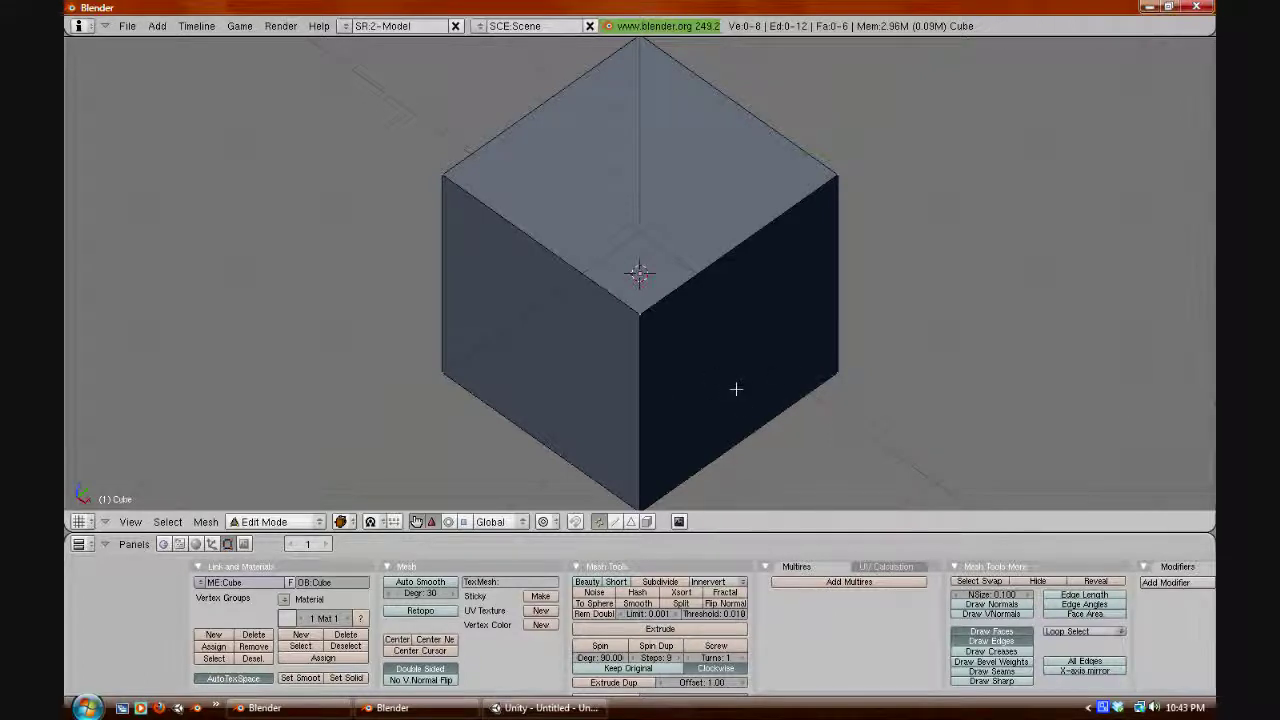
In front view, switch to edge select mode and select the ring of four cube edges parallel to the X axis.
{"action": "key", "text": "KP_7"}
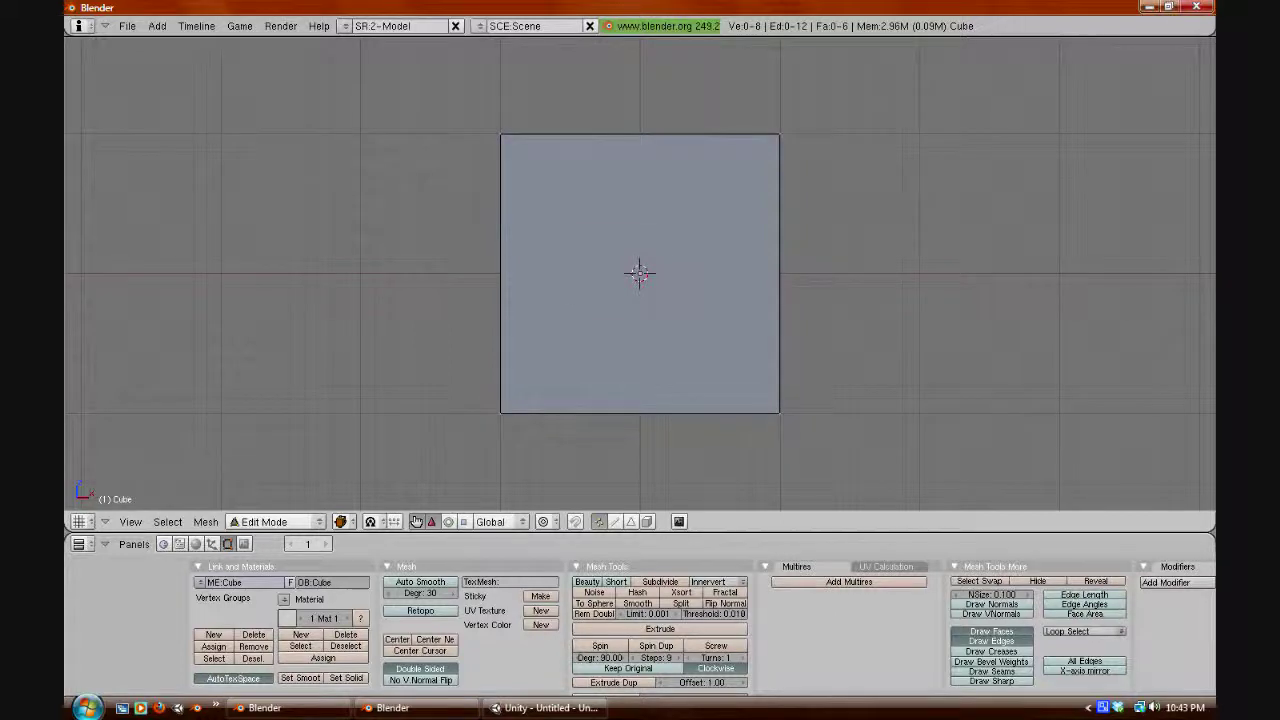
{"action": "key", "text": "ctrl+Tab"}
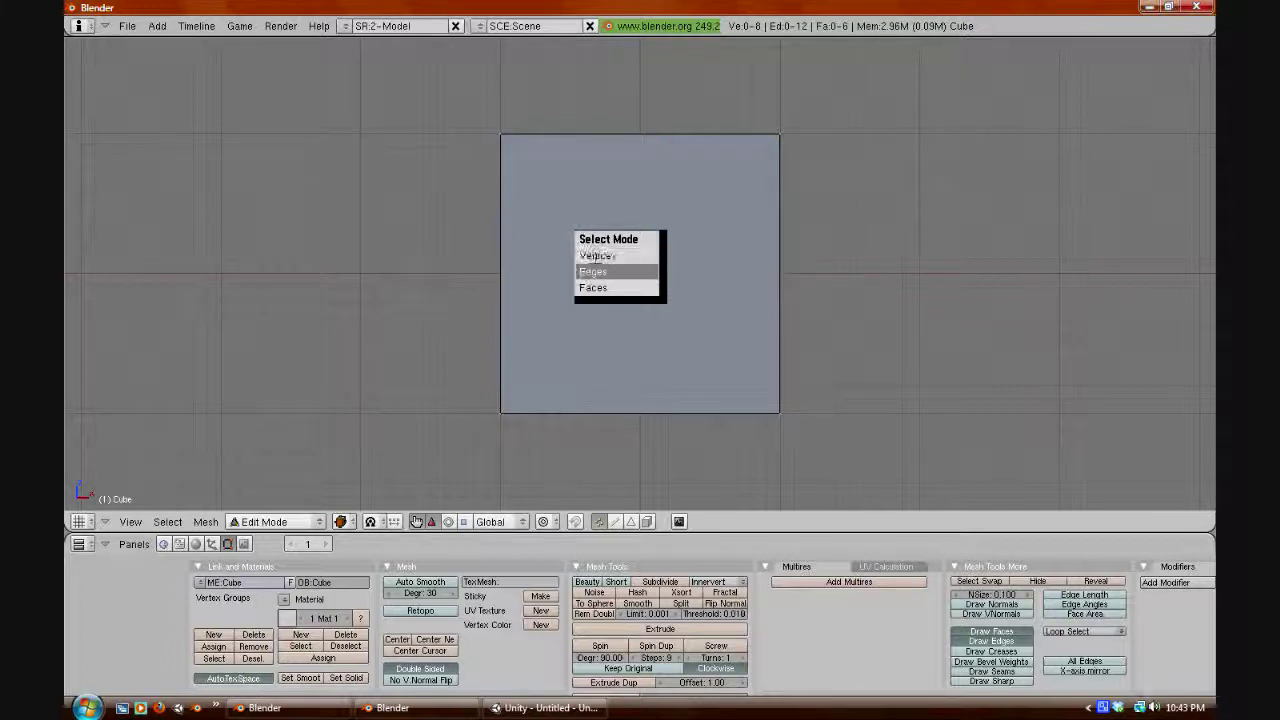
{"action": "left_click", "coordinate": [593, 270]}
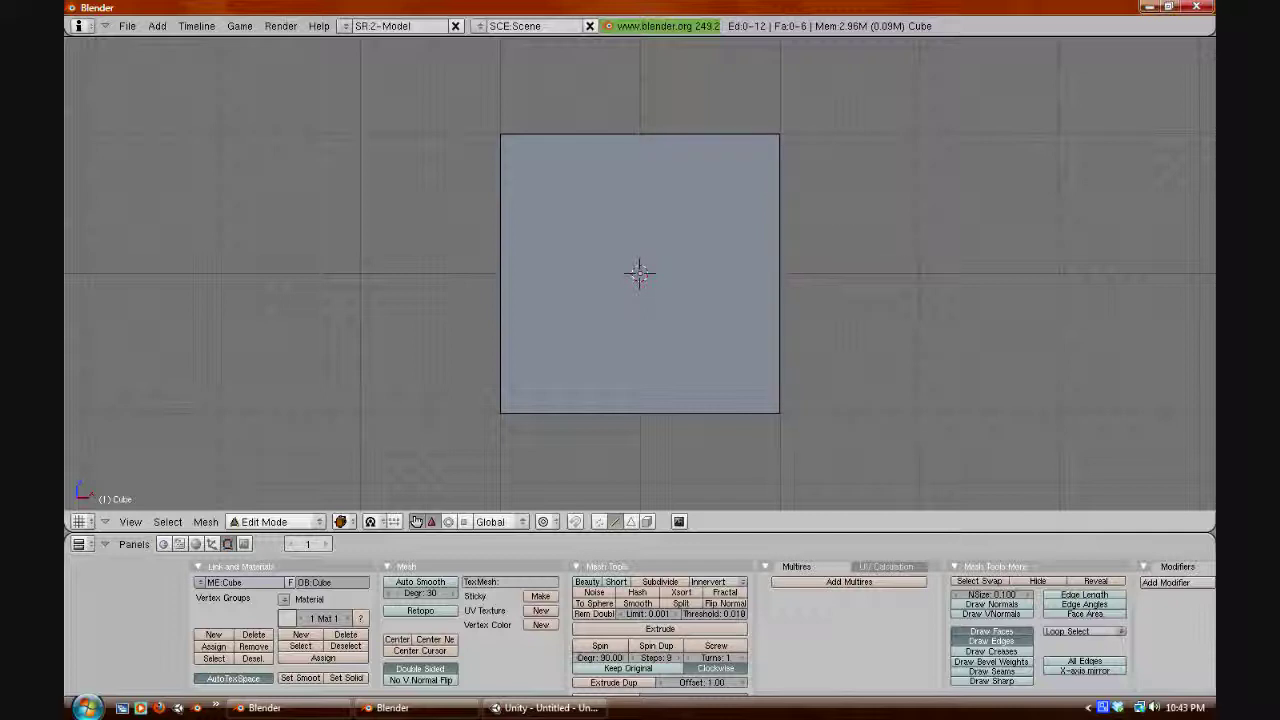
{"action": "right_click", "coordinate": [640, 134]}
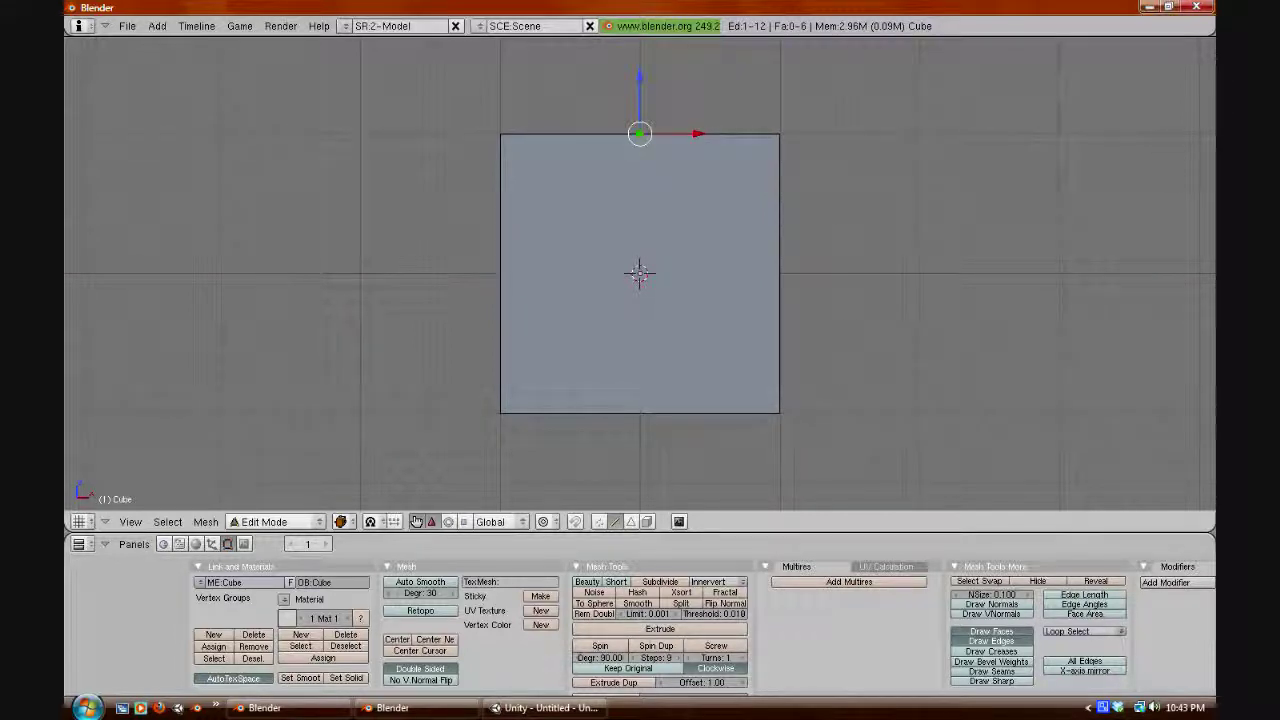
{"action": "right_click", "coordinate": [640, 413]}
{"action": "key", "text": "a"}
{"action": "right_click", "coordinate": [640, 134], "text": "ctrl+alt"}
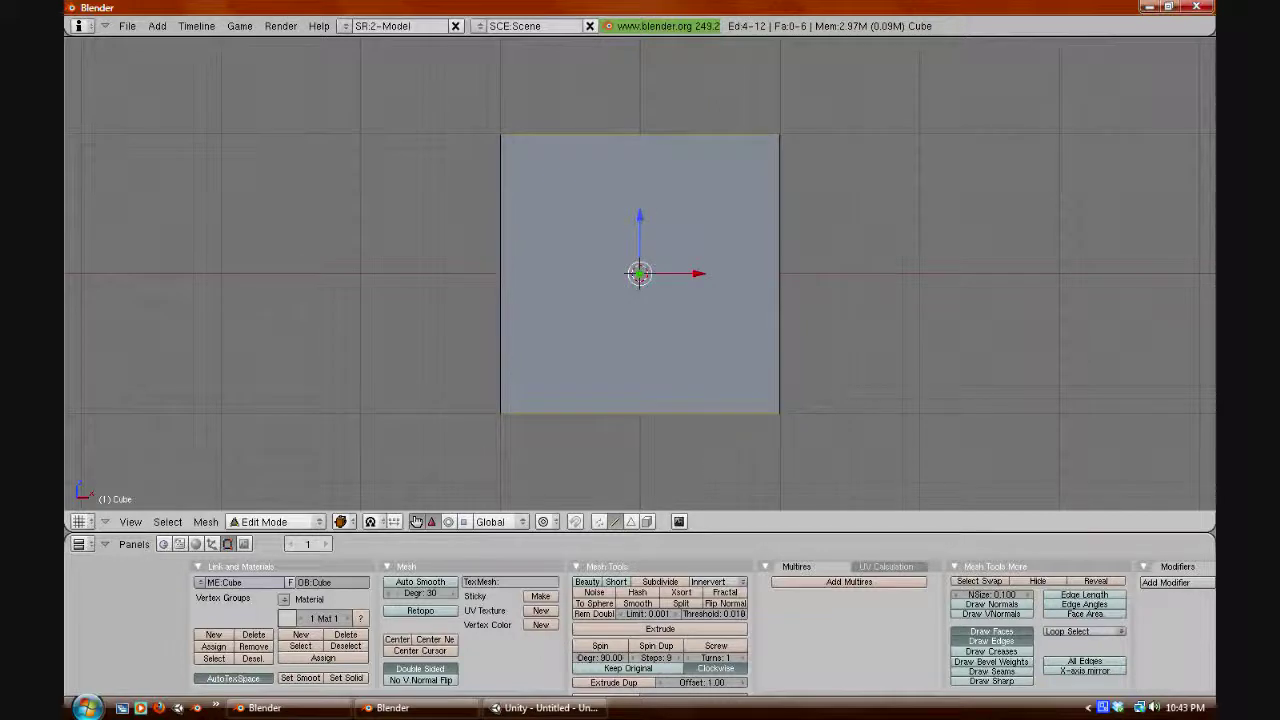
Subdivide the four selected edges twice to split the cube into four equal vertical sections, and clear the selection.
{"action": "key", "text": "w"}
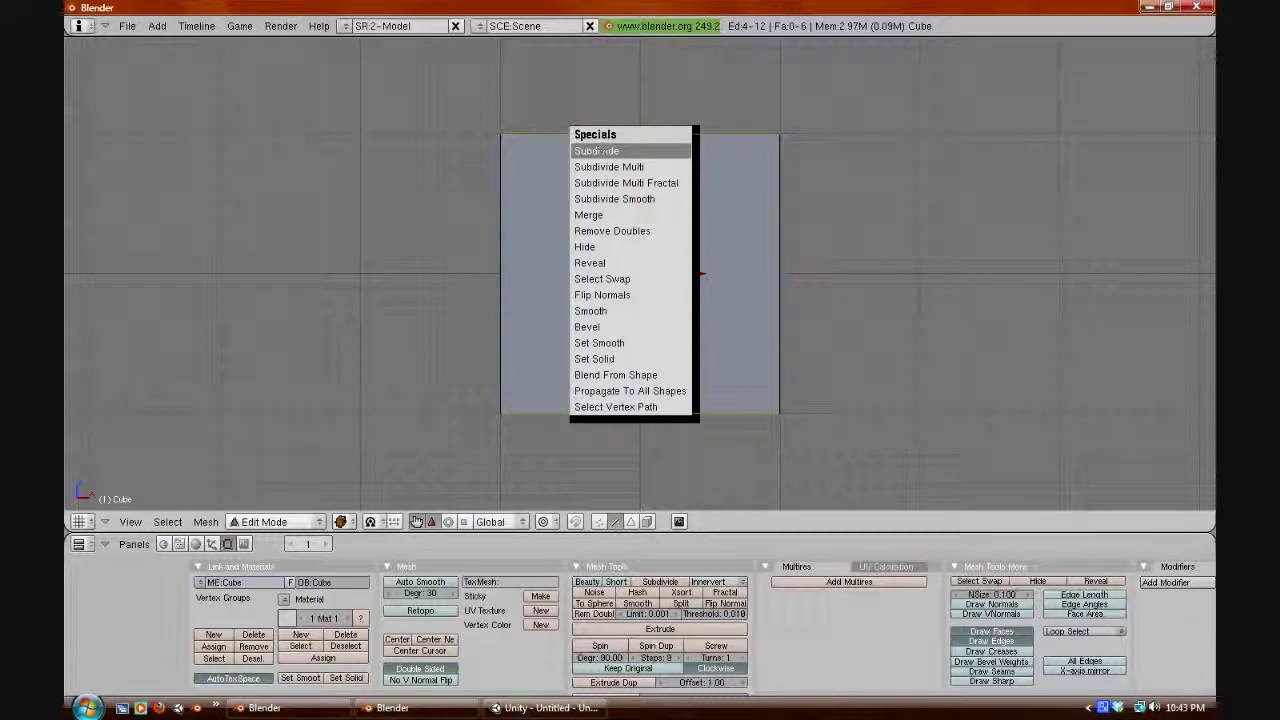
{"action": "left_click", "coordinate": [600, 150]}
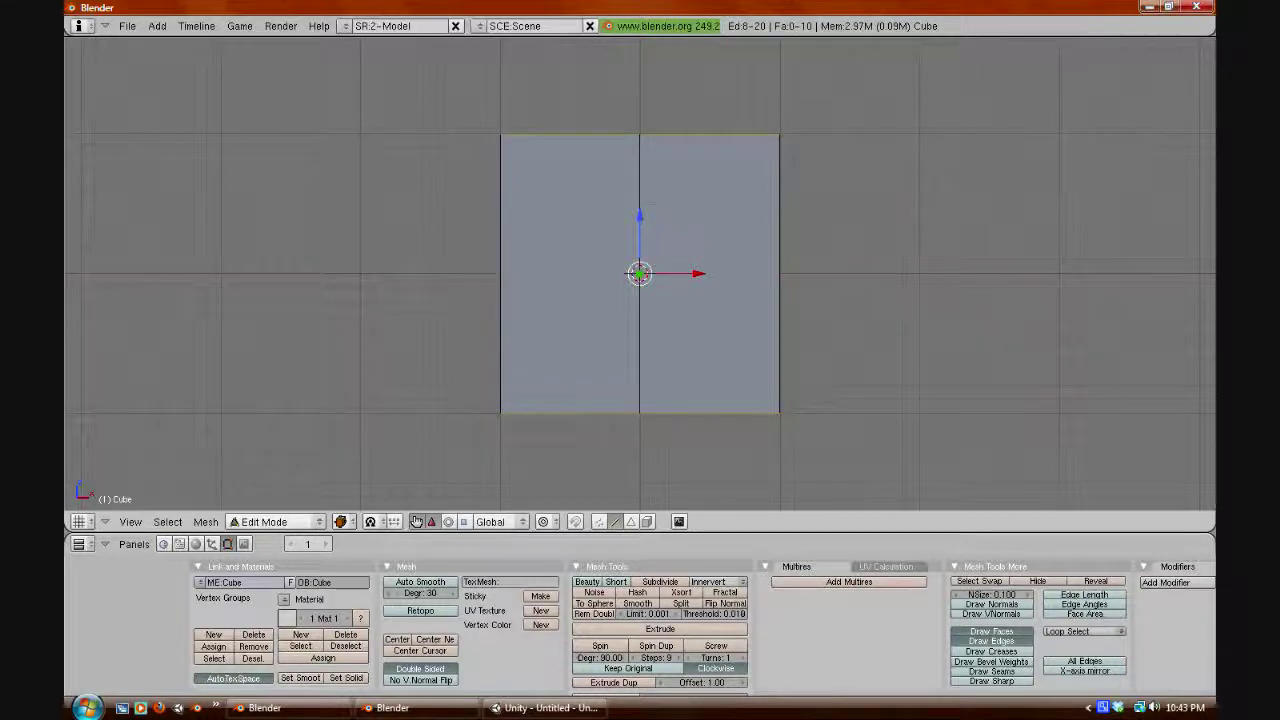
{"action": "key", "text": "w"}
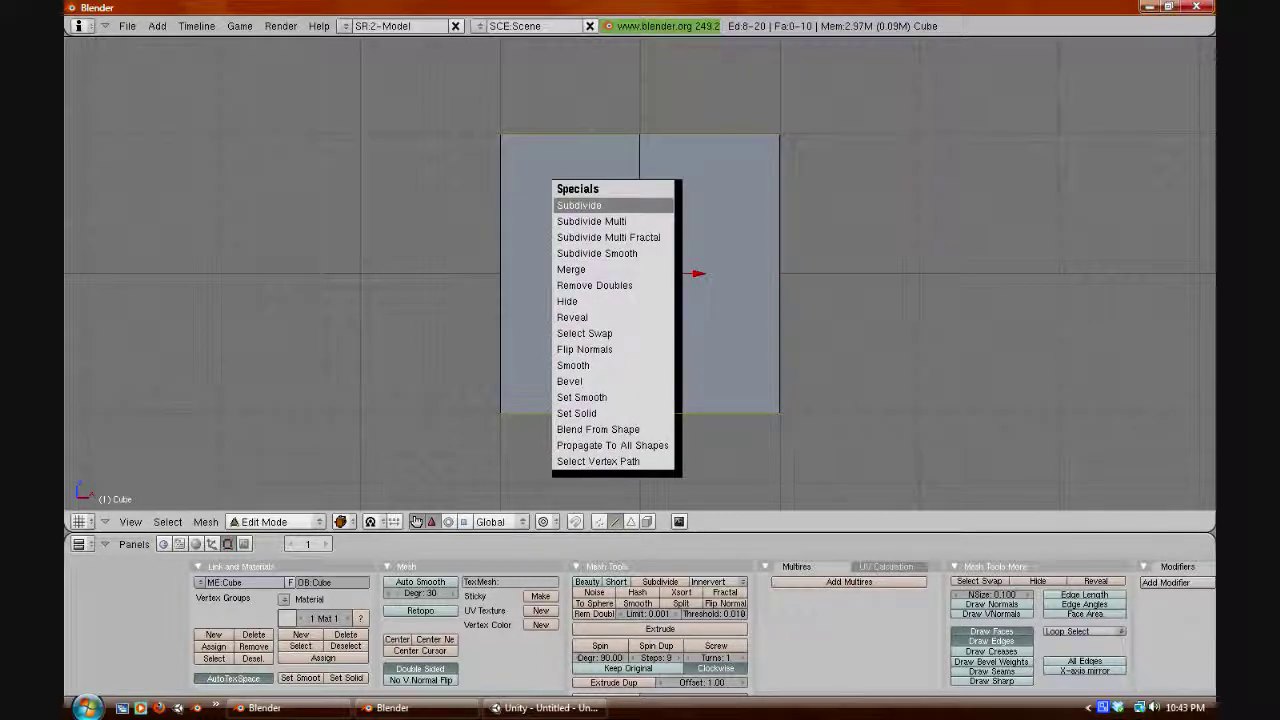
{"action": "key", "text": "Return"}
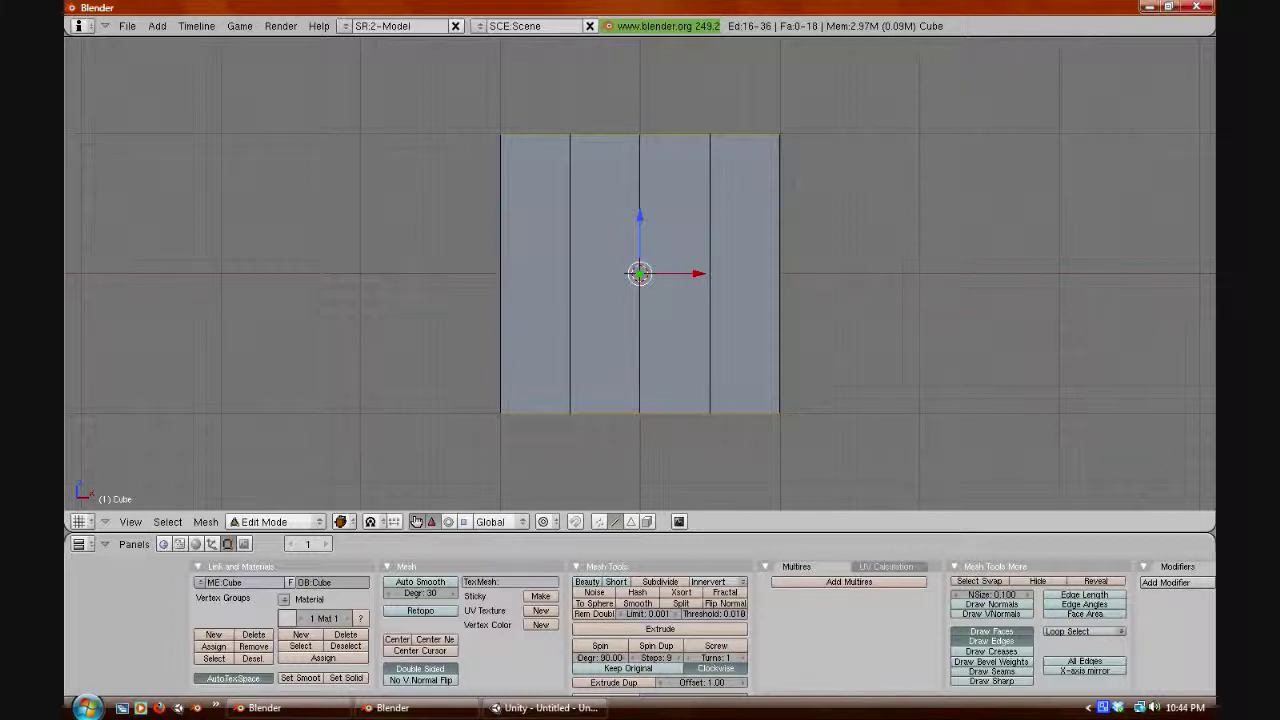
{"action": "key", "text": "a"}
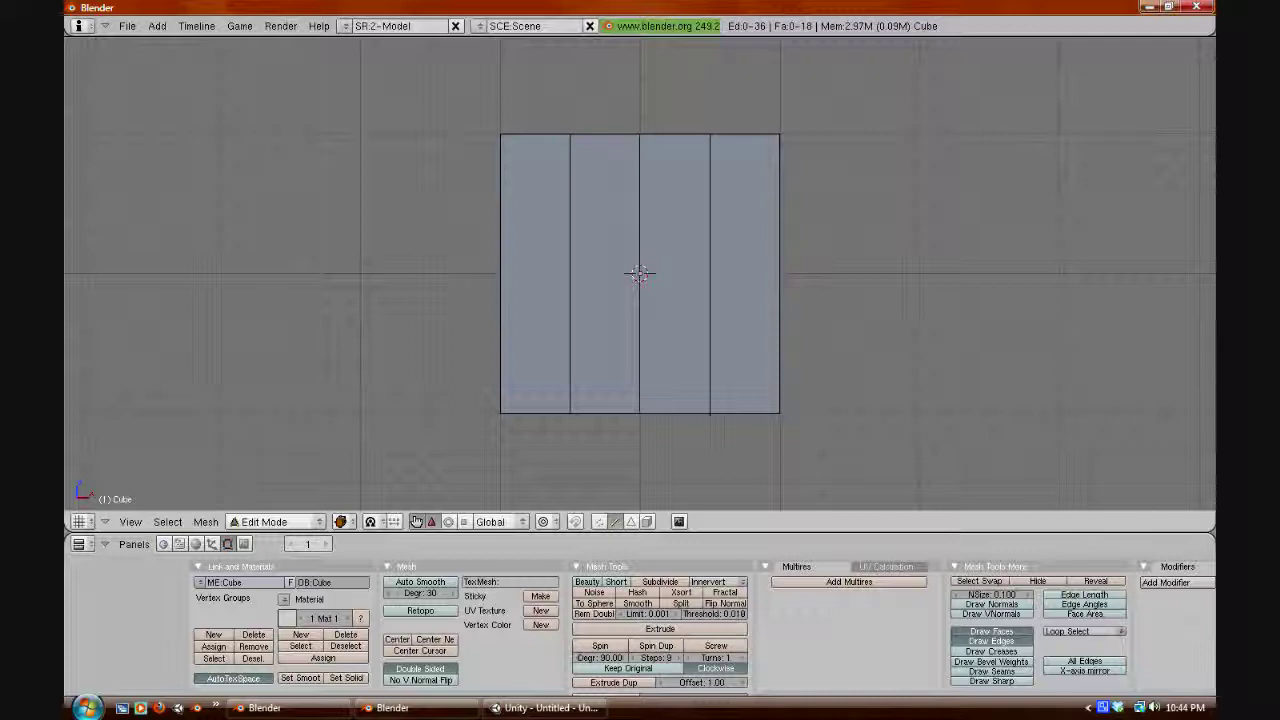
Switch to vertex select mode and delete the vertices of the middle edge loop.
{"action": "key", "text": "ctrl+Tab"}
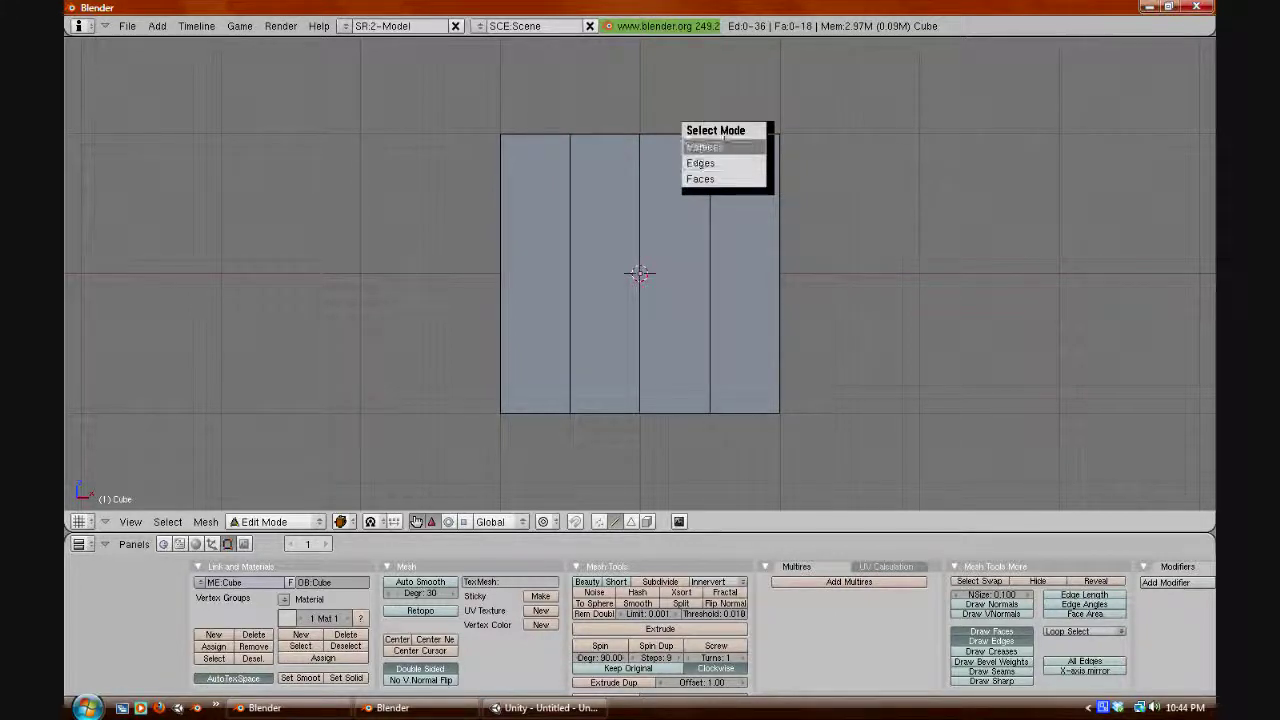
{"action": "left_click", "coordinate": [706, 147]}
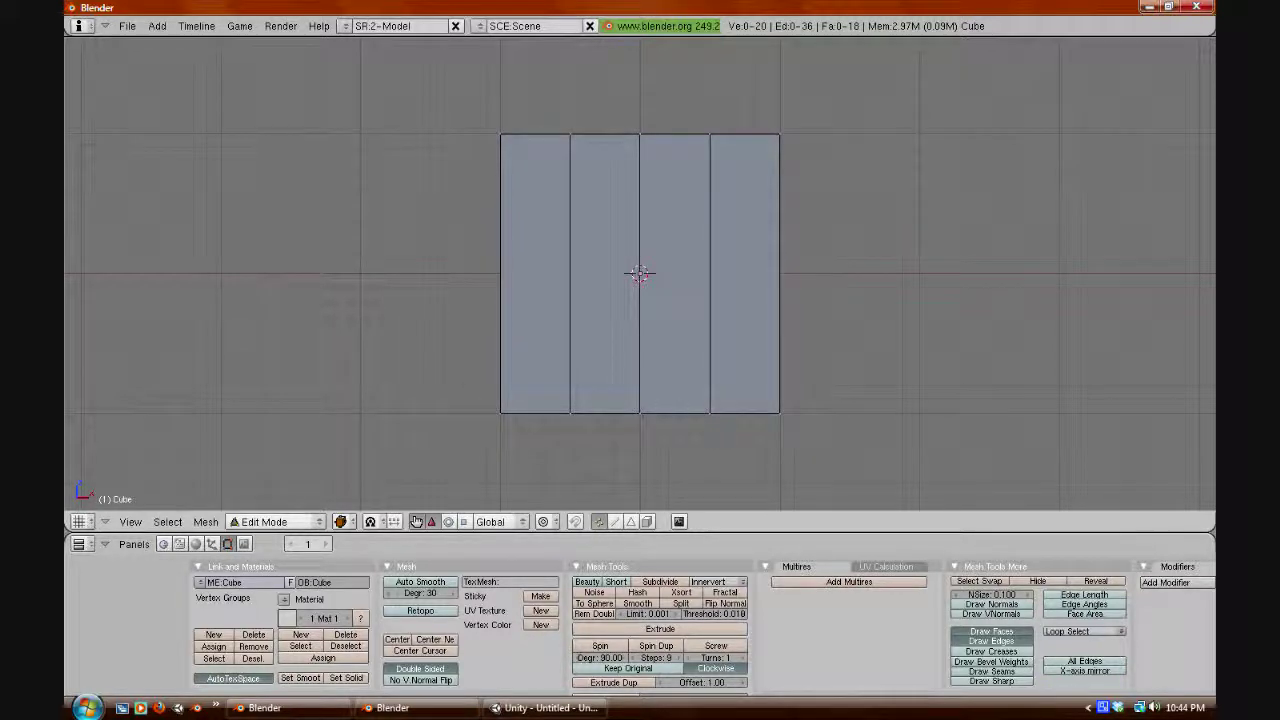
{"action": "right_click", "coordinate": [641, 376], "text": "alt"}
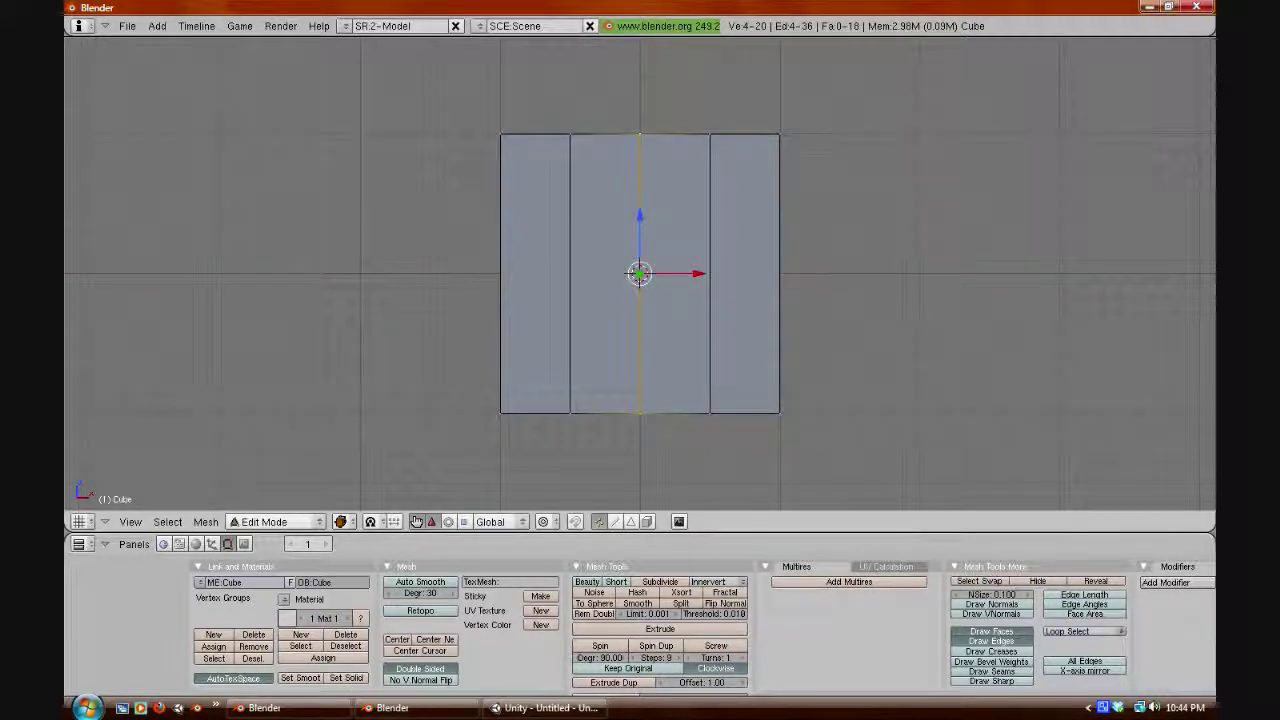
{"action": "key", "text": "x"}
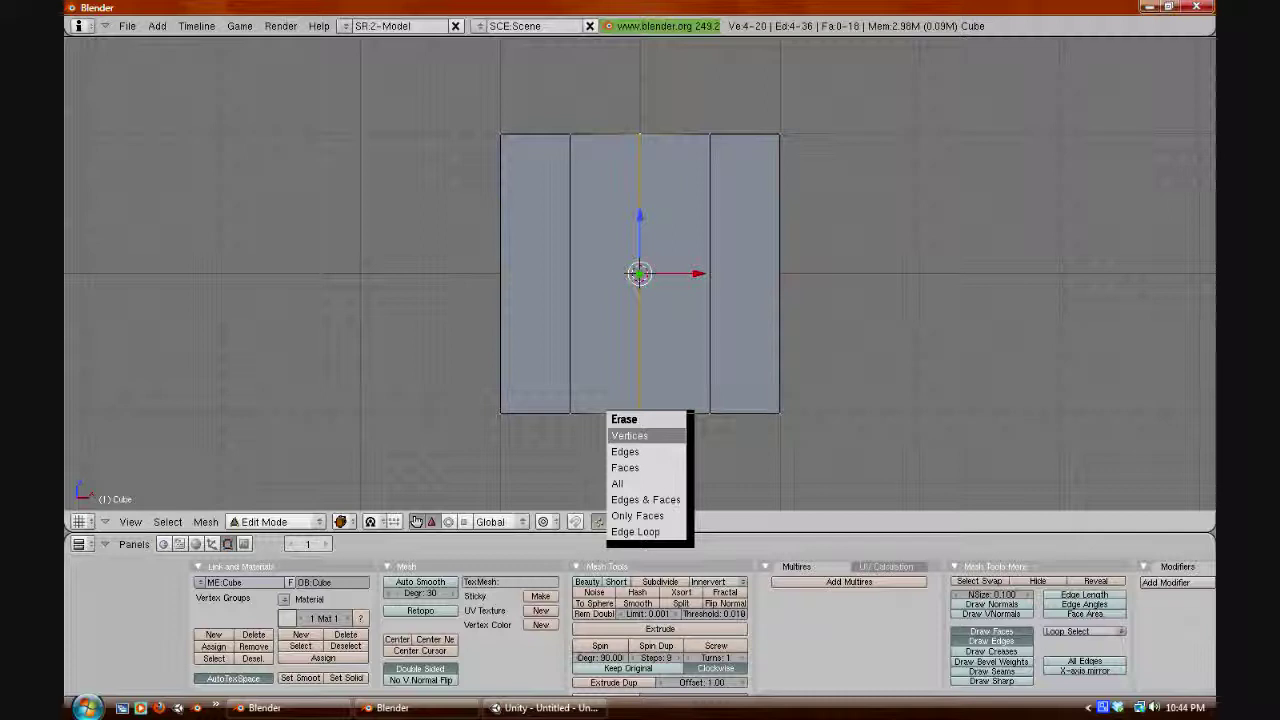
{"action": "left_click", "coordinate": [633, 436]}
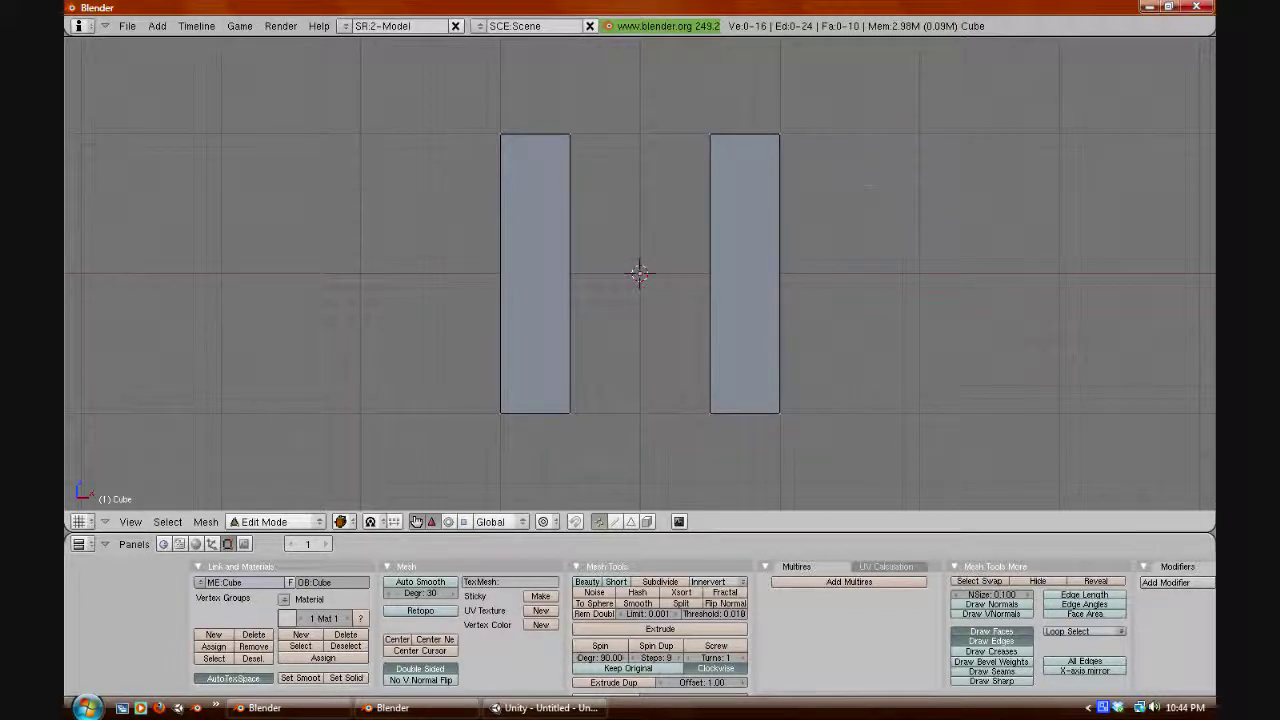
Fill the open inner side of the block on the negative X side with a face between its four corner vertices.
{"action": "middle_click_drag", "start_coordinate": [610, 250], "coordinate": [754, 280]}
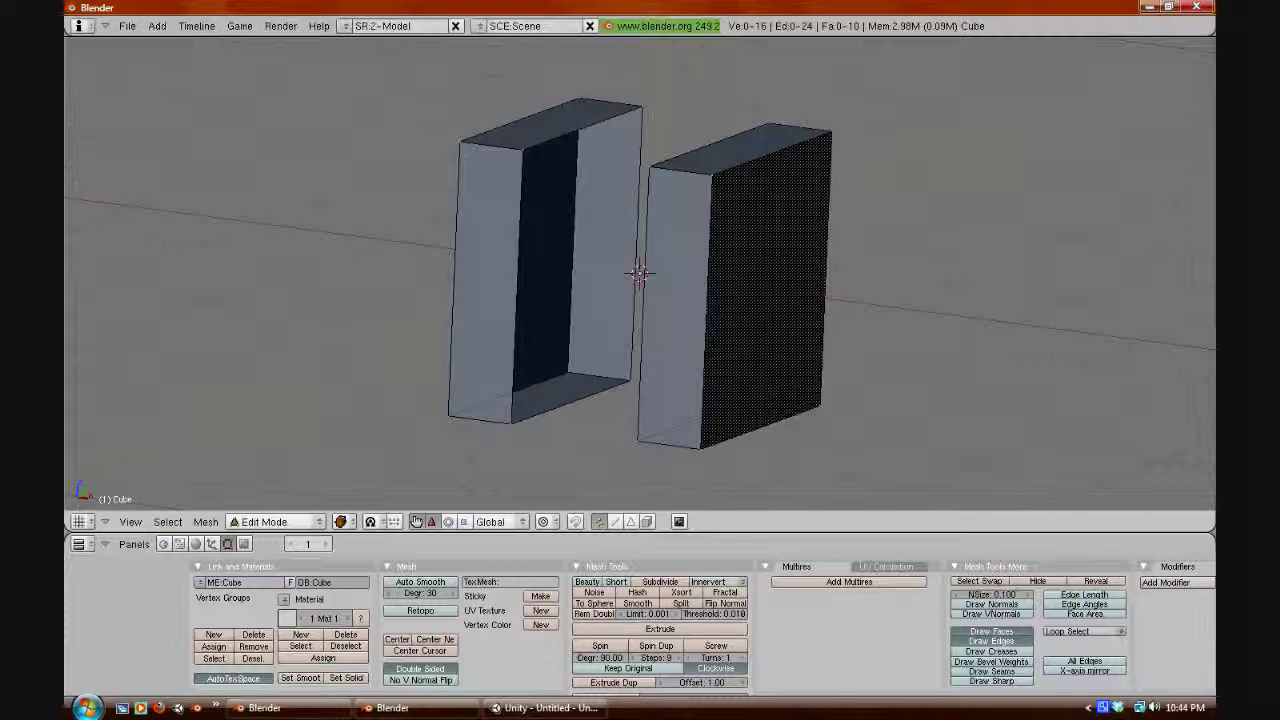
{"action": "right_click", "coordinate": [523, 150]}
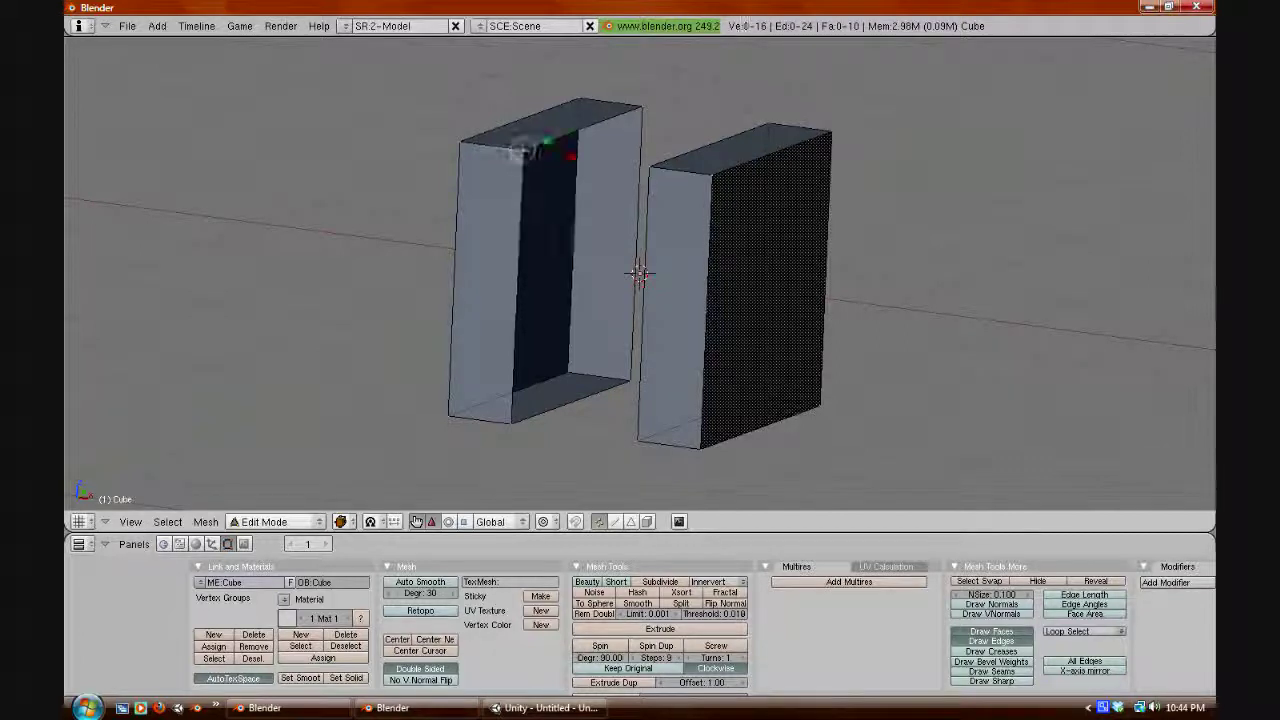
{"action": "right_click", "coordinate": [641, 106], "text": "shift"}
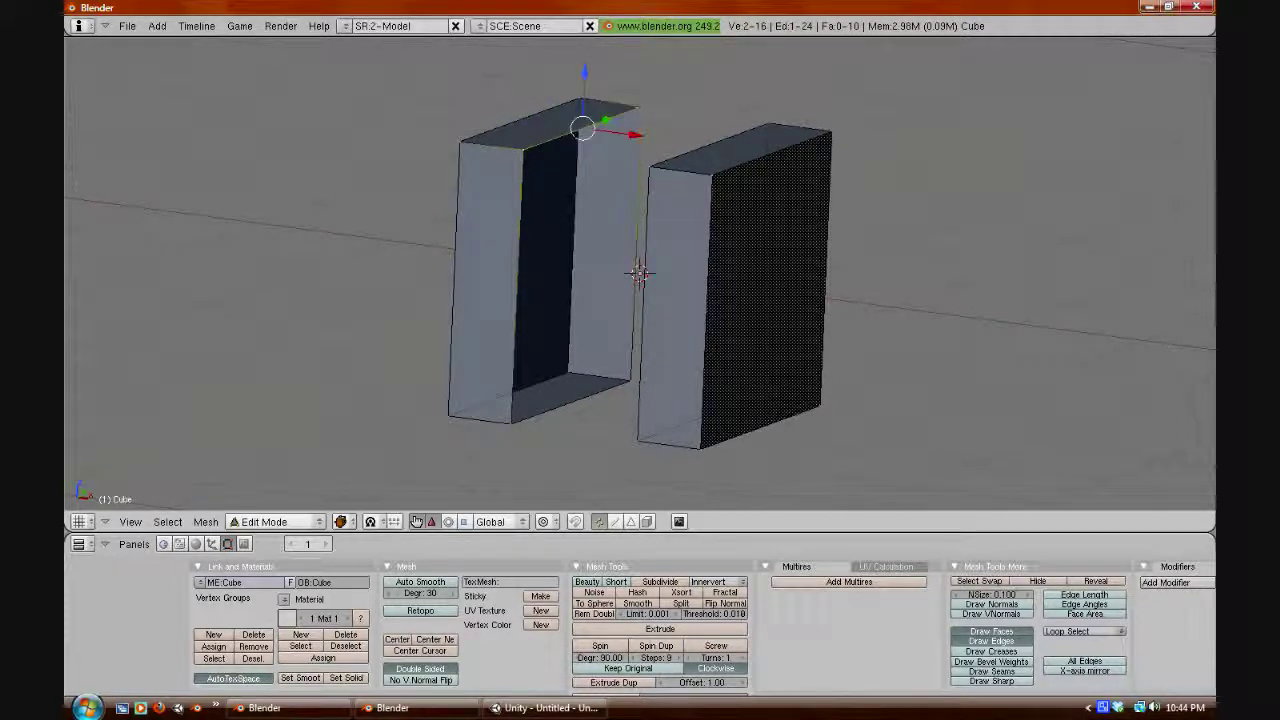
{"action": "right_click", "coordinate": [630, 379], "text": "shift"}
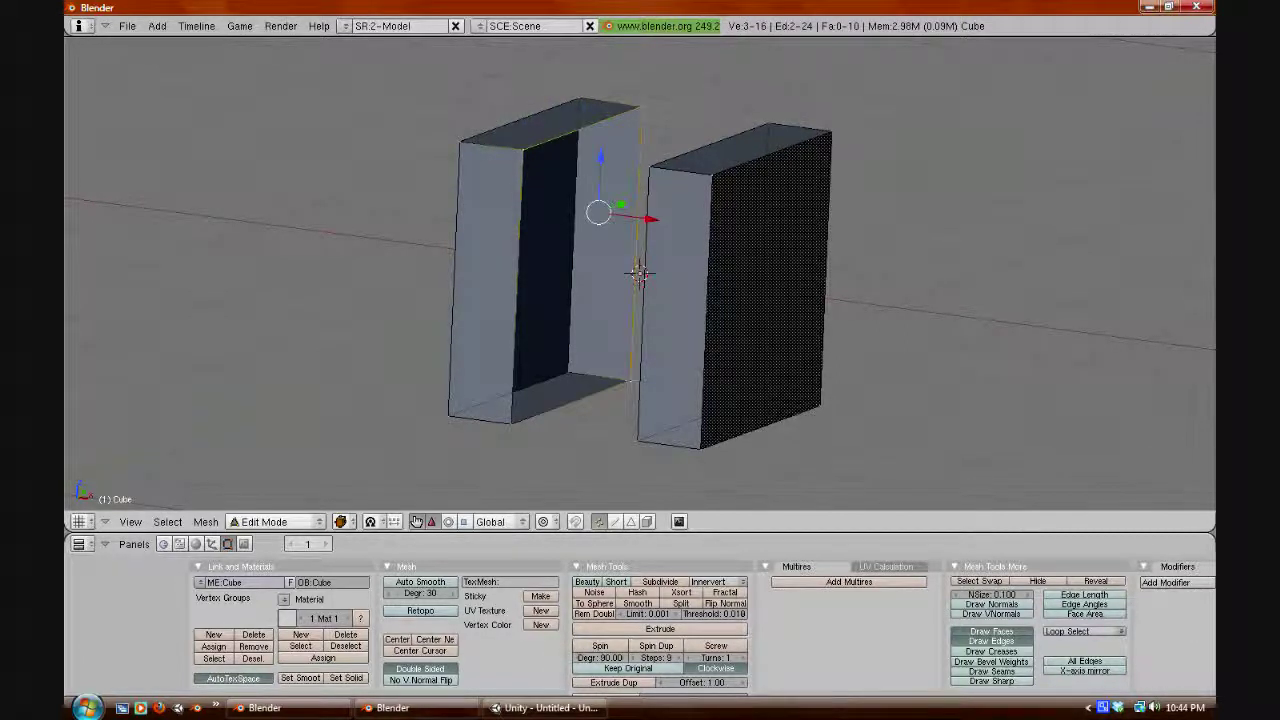
{"action": "right_click", "coordinate": [513, 417], "text": "shift"}
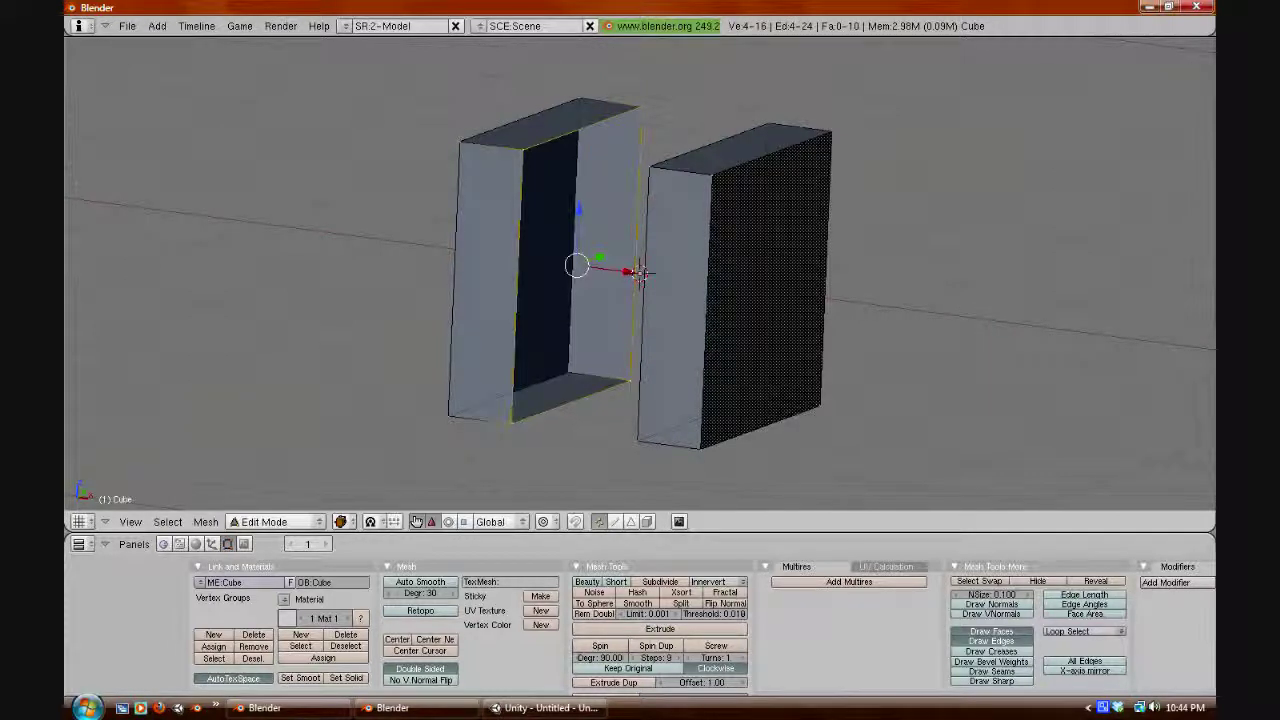
{"action": "key", "text": "f"}
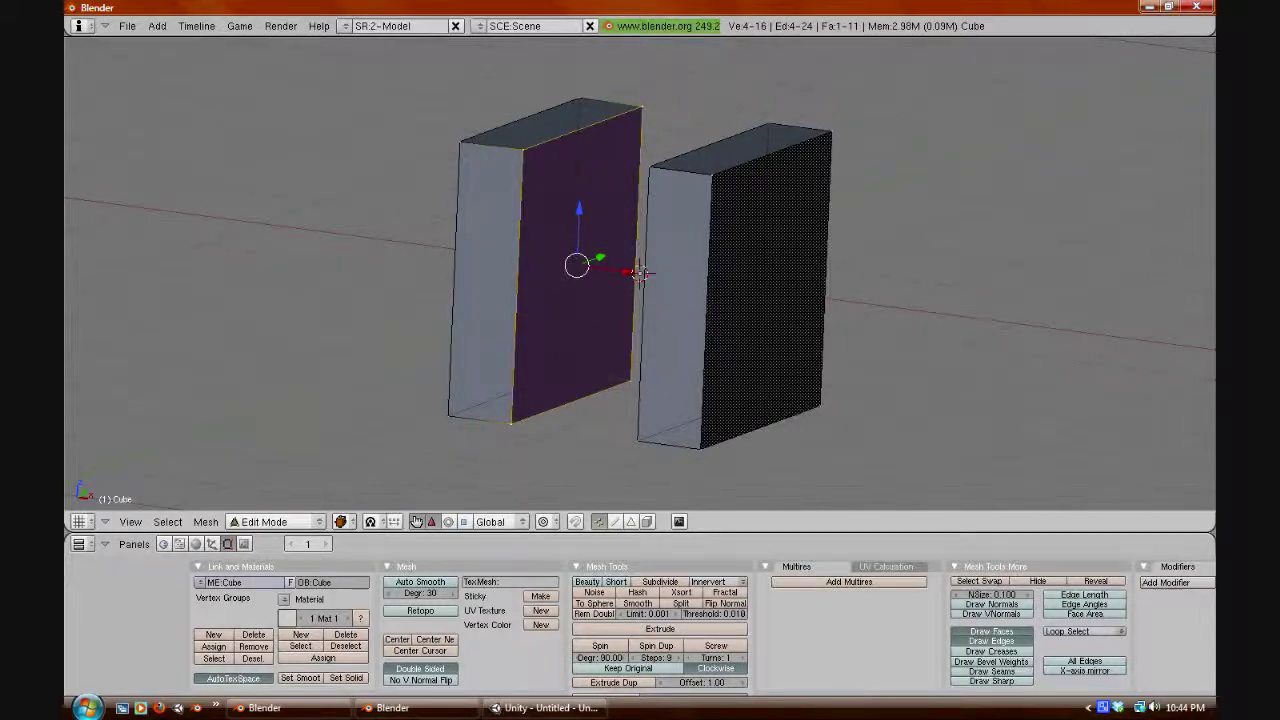
Fill the open inner side of the block on the positive X side with a face between its four corner vertices, and clear the selection.
{"action": "middle_click_drag", "start_coordinate": [592, 340], "coordinate": [495, 365]}
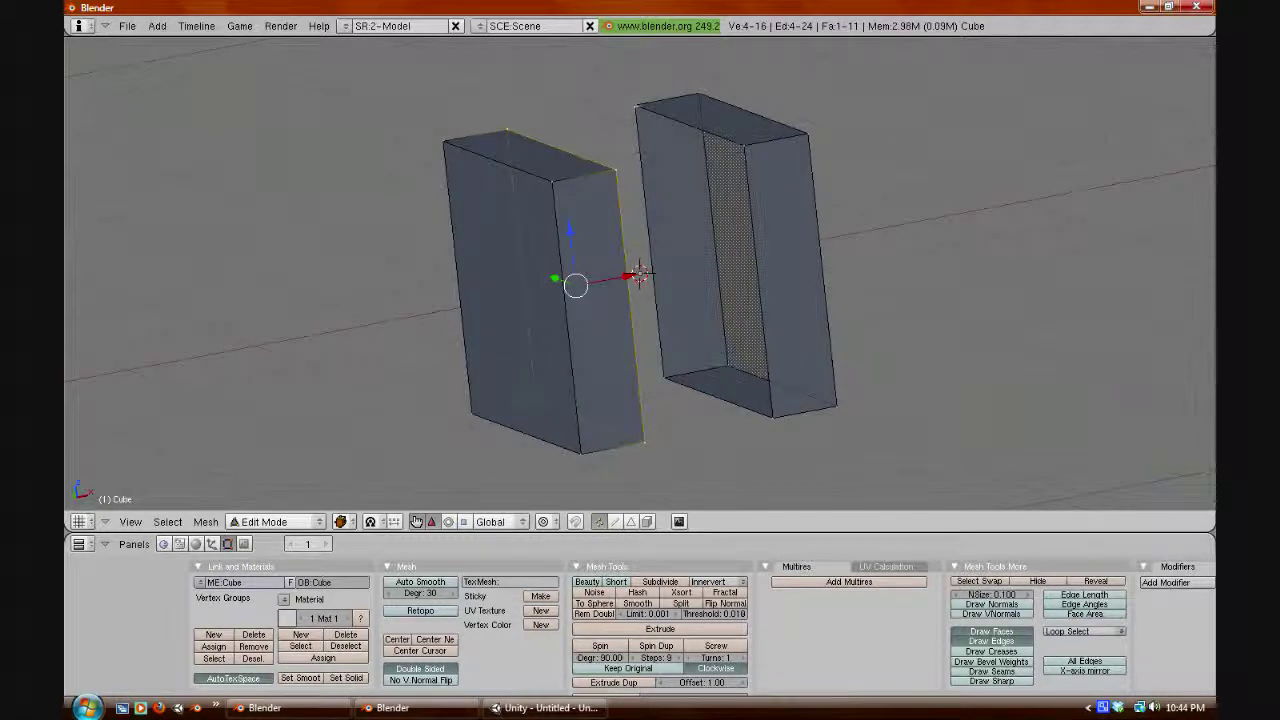
{"action": "right_click", "coordinate": [636, 106]}
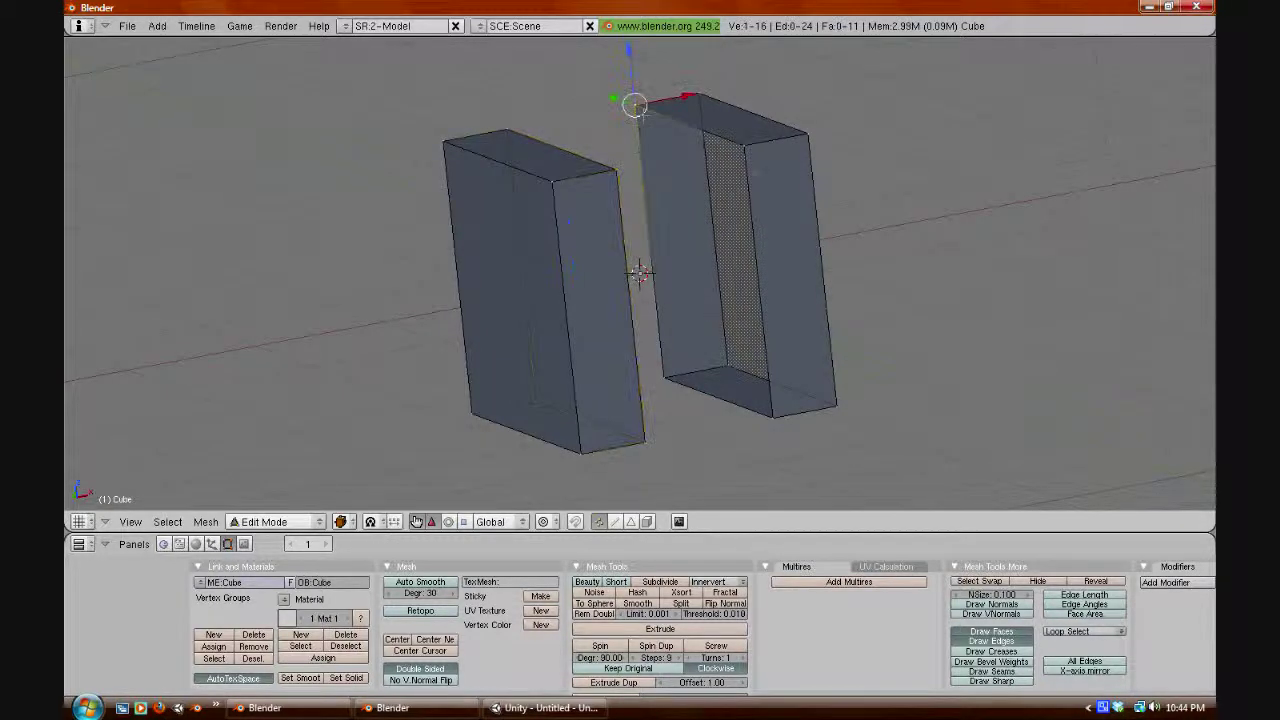
{"action": "right_click", "coordinate": [742, 147], "text": "shift"}
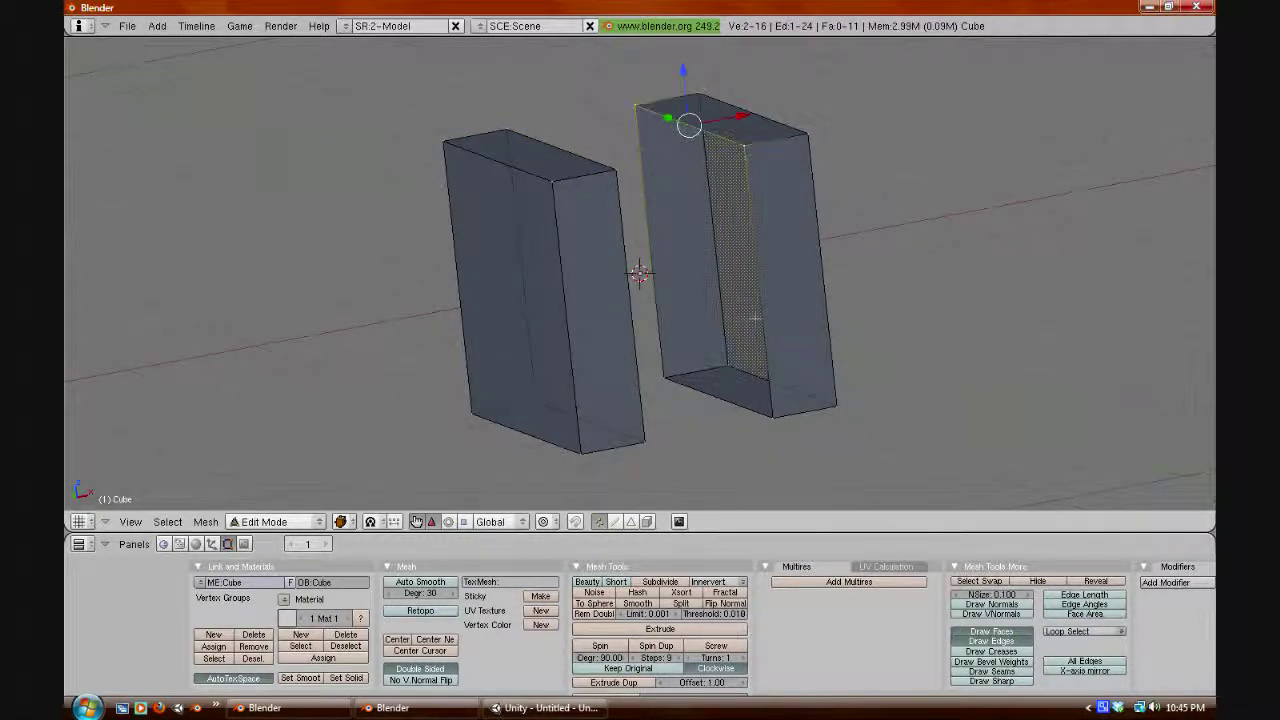
{"action": "right_click", "coordinate": [773, 417], "text": "shift"}
{"action": "right_click", "coordinate": [665, 377], "text": "shift"}
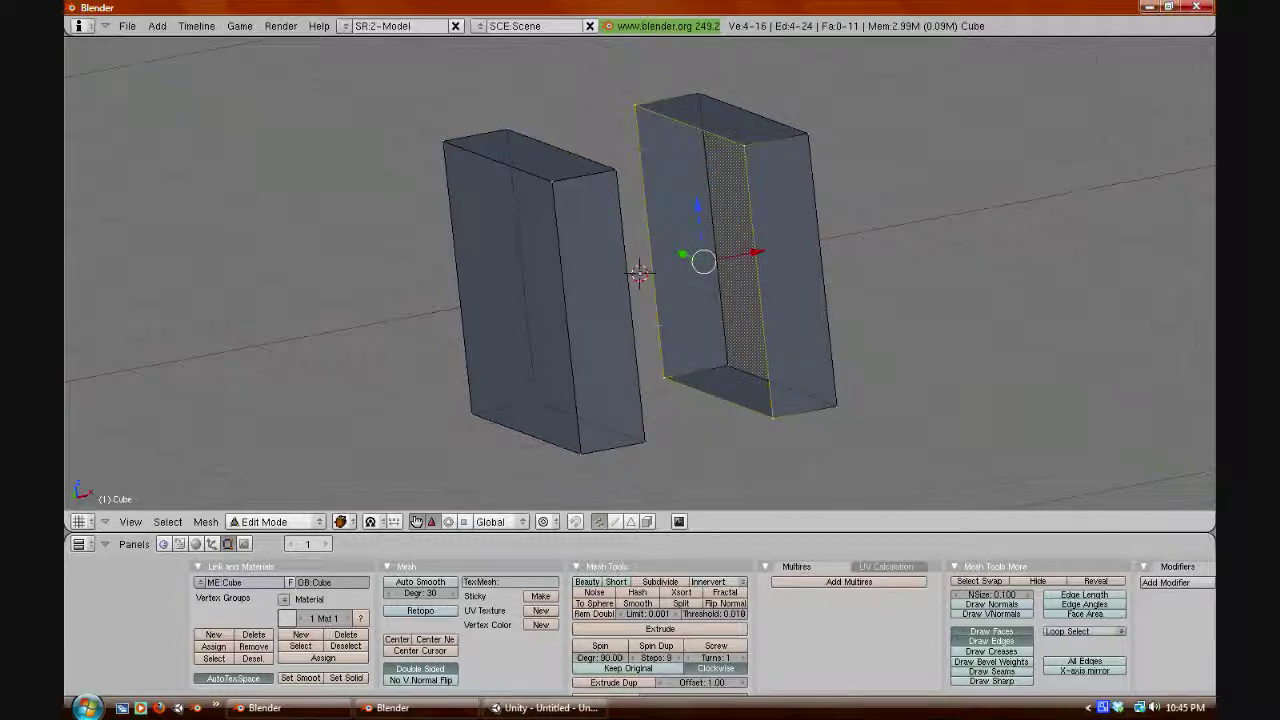
{"action": "key", "text": "f"}
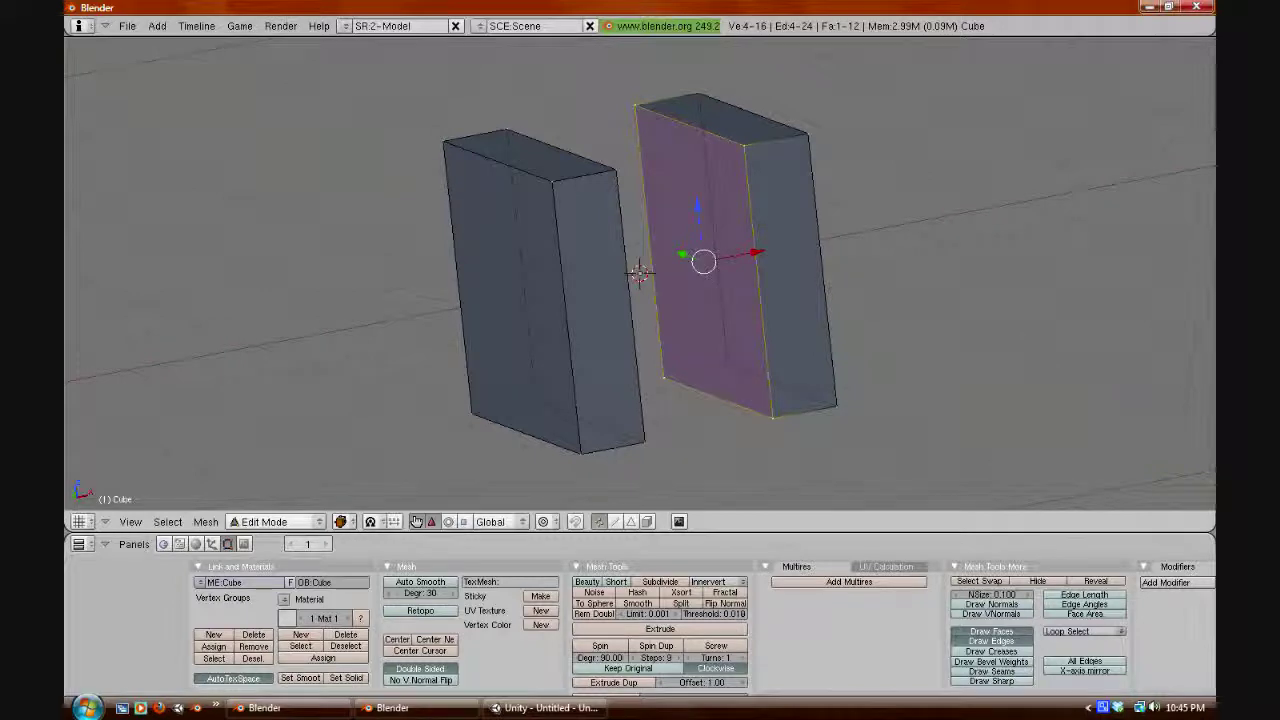
{"action": "mouse_move", "coordinate": [714, 290]}
{"action": "middle_mouse_down"}
{"action": "mouse_move", "coordinate": [668, 290]}
{"action": "mouse_move", "coordinate": [765, 276]}
{"action": "mouse_move", "coordinate": [738, 300]}
{"action": "mouse_move", "coordinate": [690, 302]}
{"action": "mouse_move", "coordinate": [694, 276]}
{"action": "mouse_move", "coordinate": [726, 290]}
{"action": "mouse_move", "coordinate": [708, 294]}
{"action": "mouse_move", "coordinate": [762, 280]}
{"action": "mouse_move", "coordinate": [680, 300]}
{"action": "mouse_move", "coordinate": [724, 293]}
{"action": "middle_mouse_up"}
{"action": "middle_click_drag", "start_coordinate": [826, 308], "coordinate": [769, 320]}
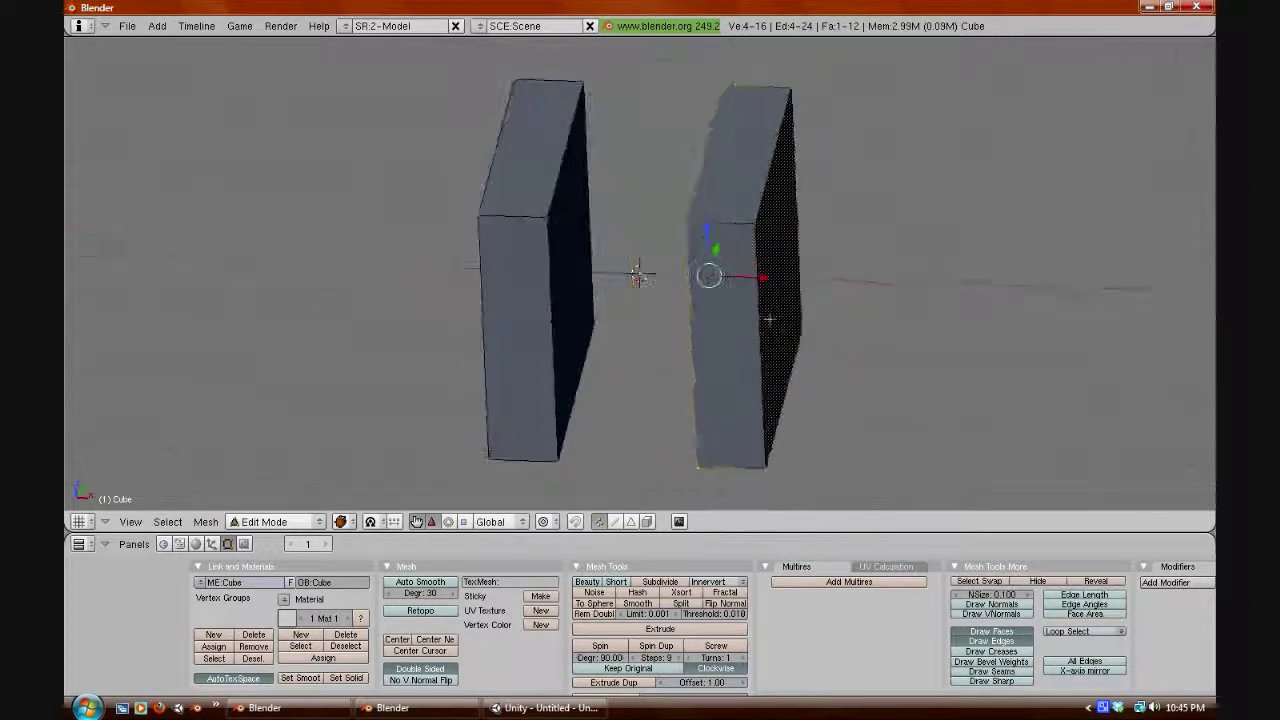
{"action": "key", "text": "a"}
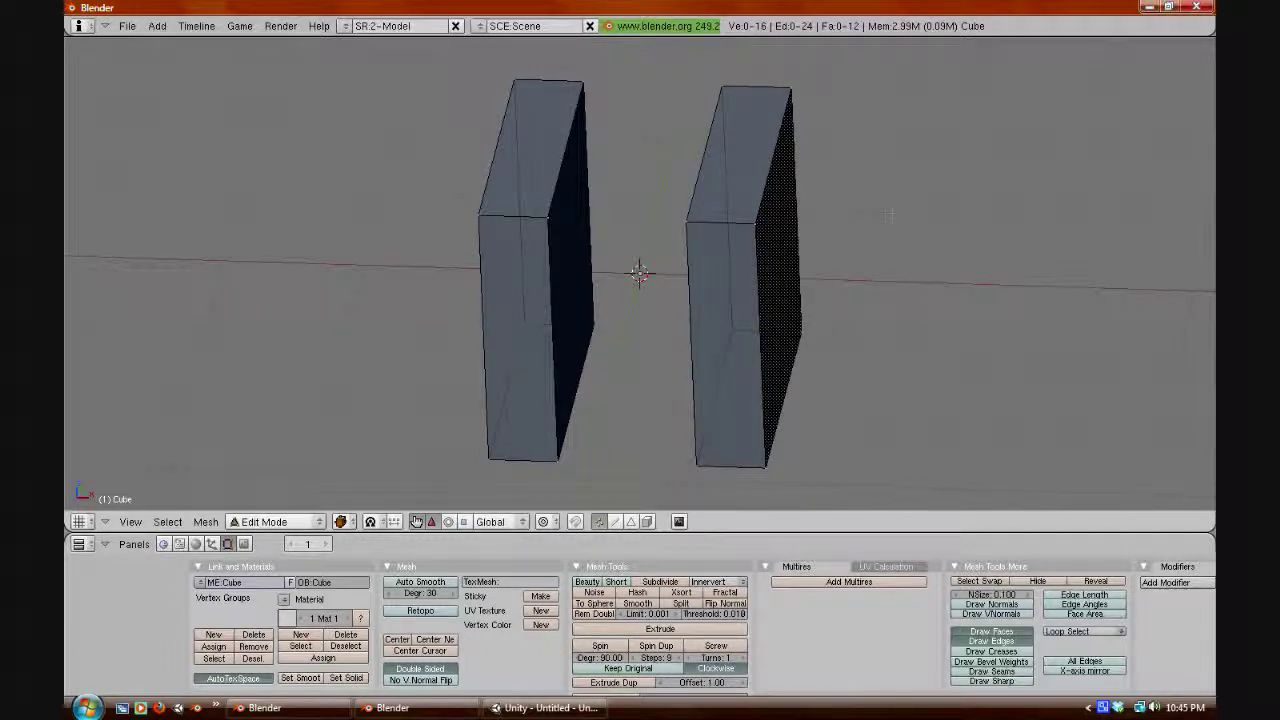
In side view, select the whole mesh, scale it to 0.5 along the global Y axis, and clear the selection.
{"action": "key", "text": "KP_3"}
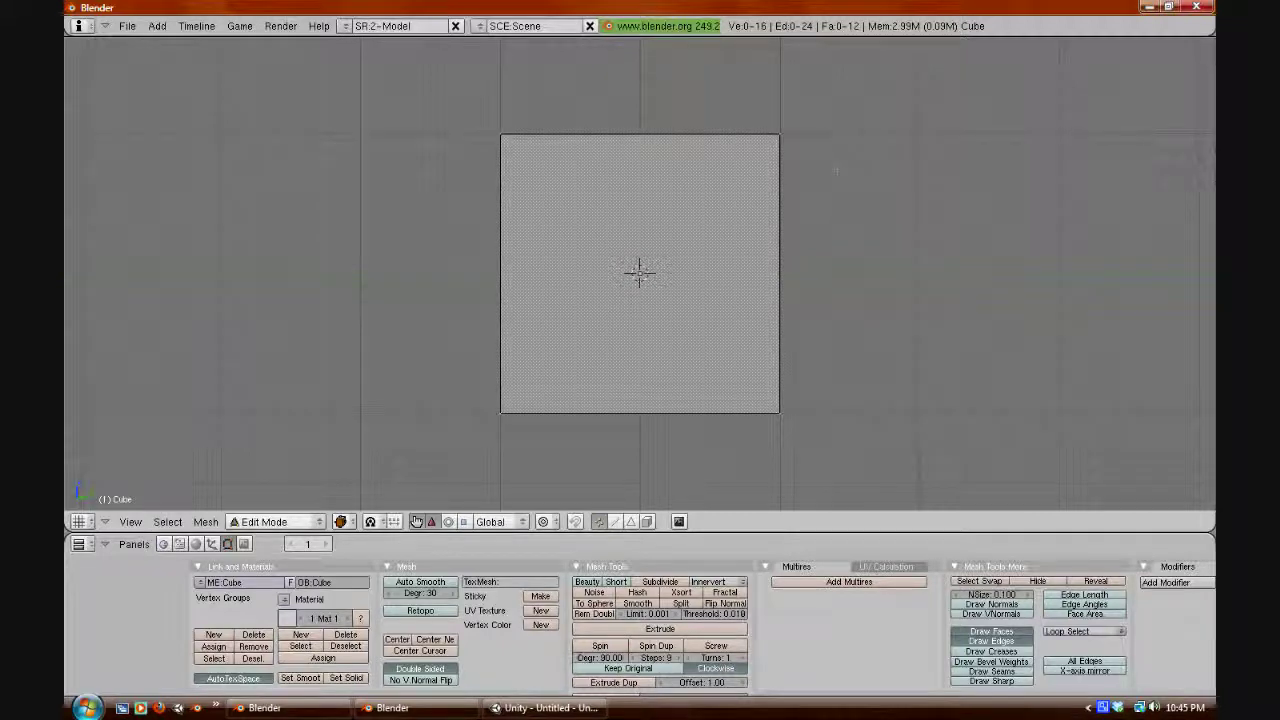
{"action": "key", "text": "a"}
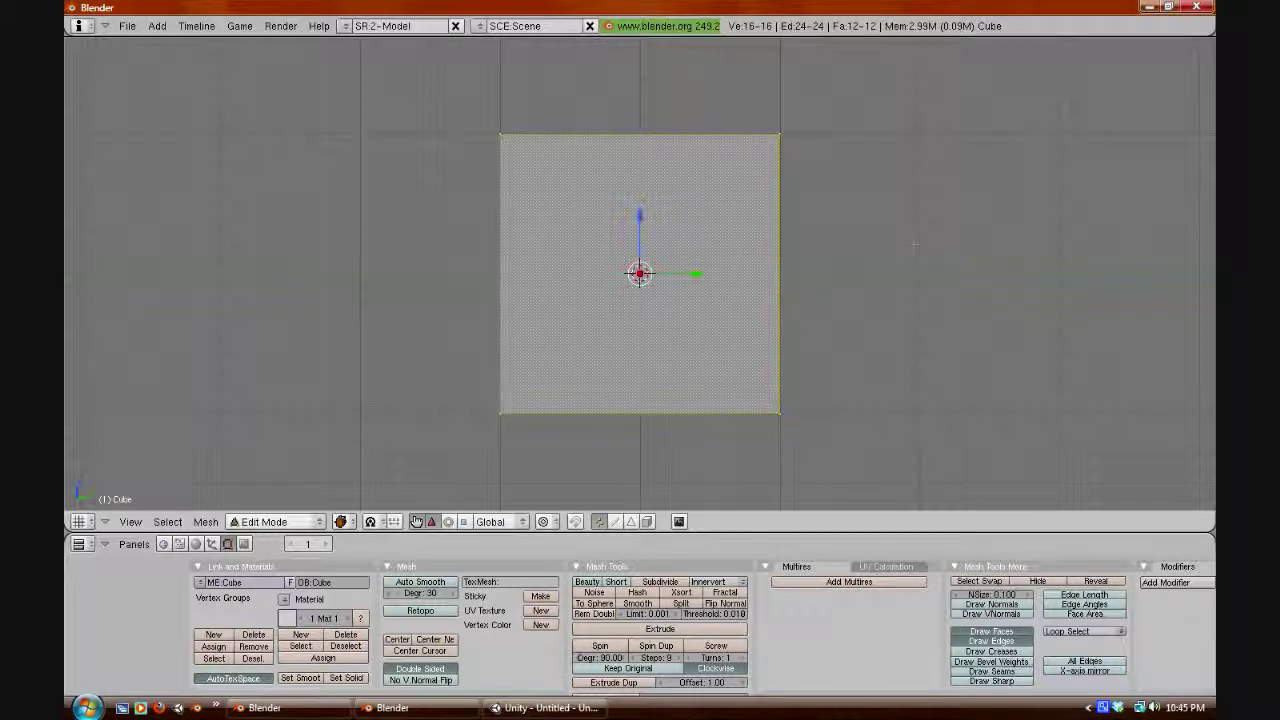
{"action": "key", "text": "s"}
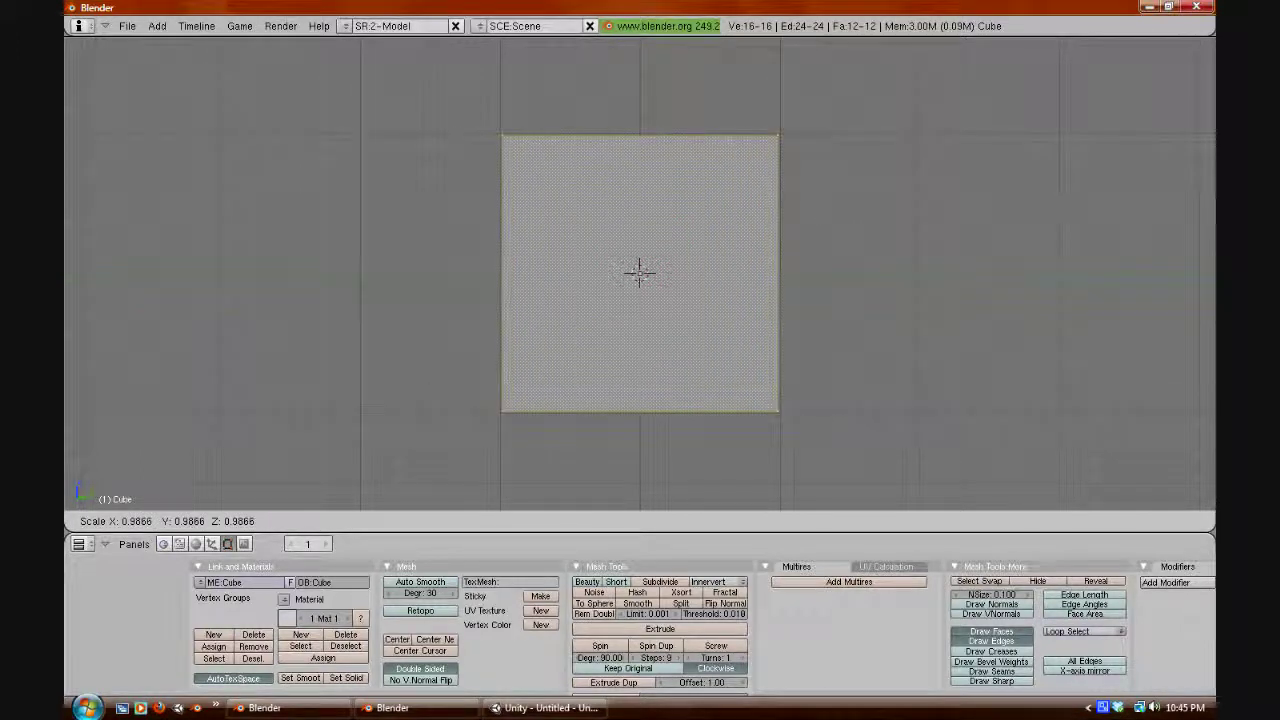
{"action": "key", "text": "y"}
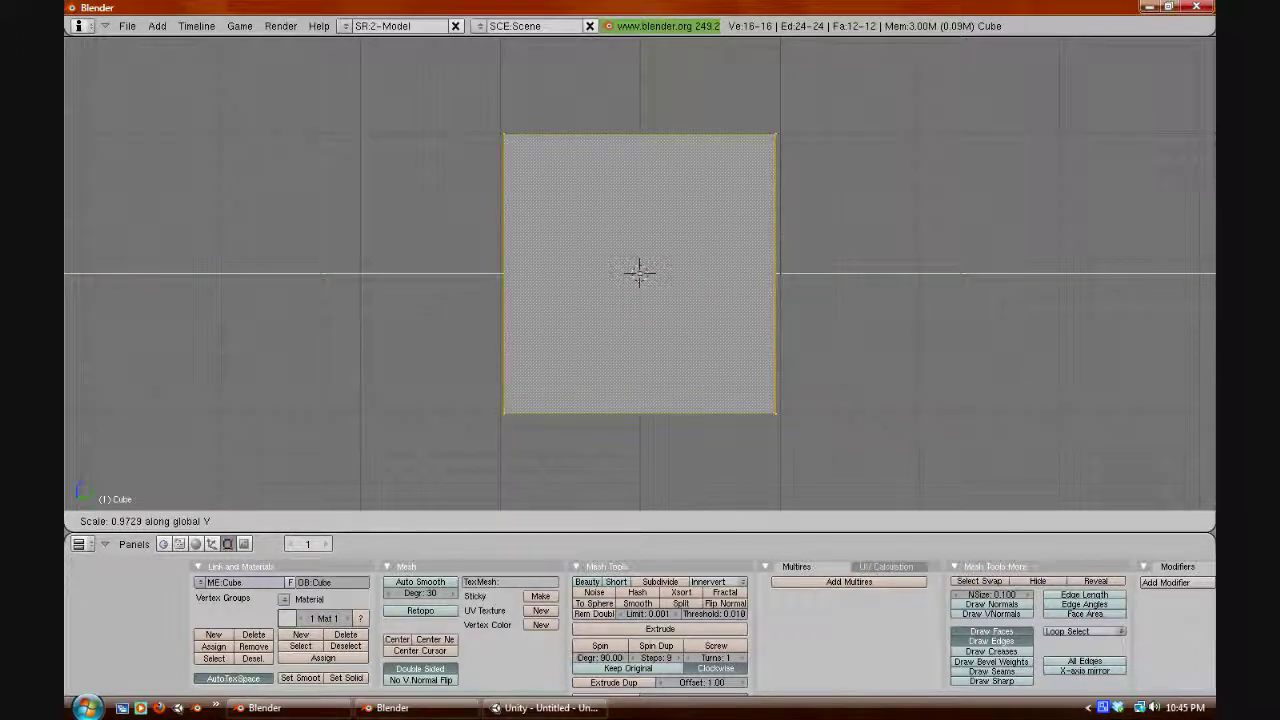
{"action": "type", "text": "0.5"}
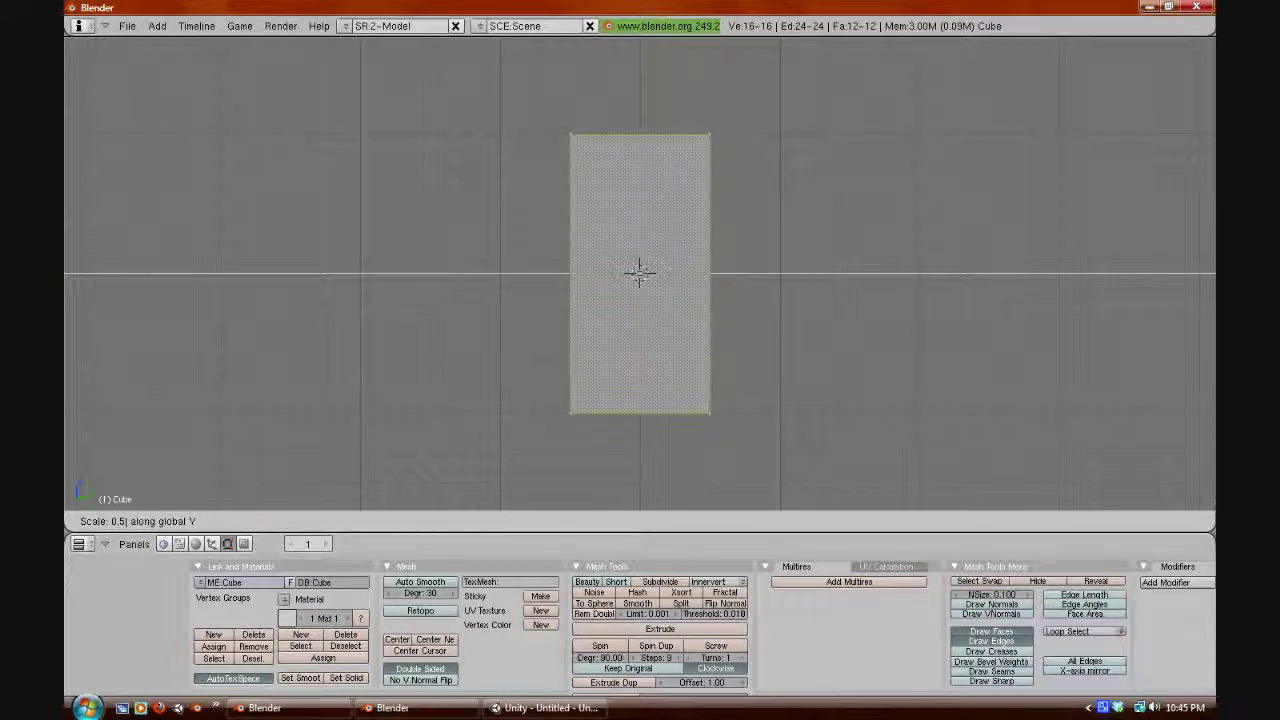
{"action": "key", "text": "Return"}
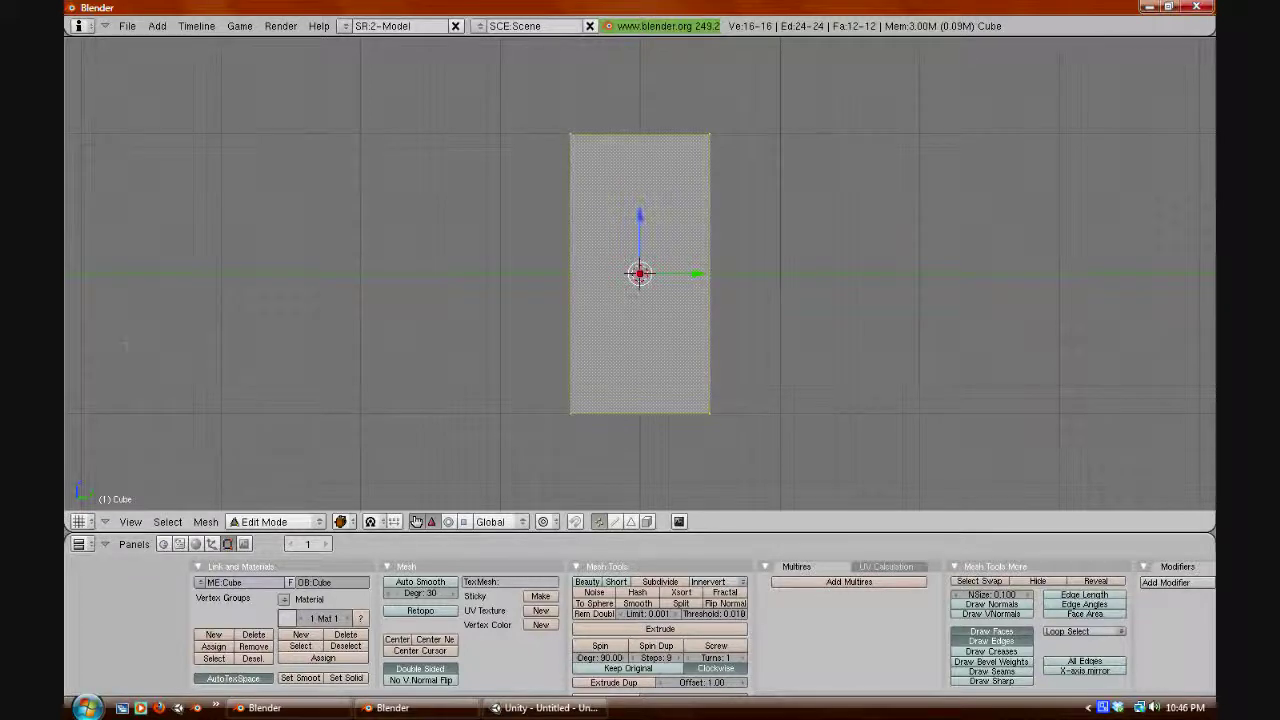
{"action": "middle_click_drag", "start_coordinate": [640, 280], "coordinate": [712, 215]}
{"action": "middle_click_drag", "start_coordinate": [850, 240], "coordinate": [752, 342]}
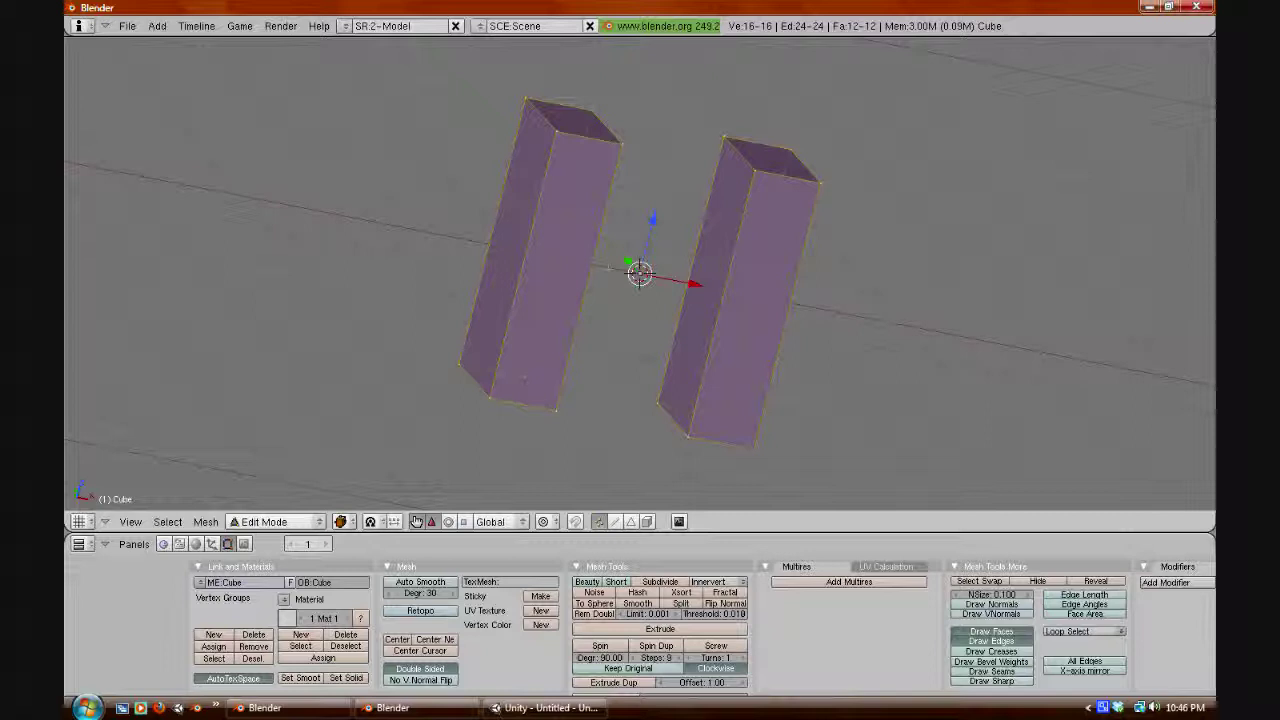
{"action": "key", "text": "KP_3"}
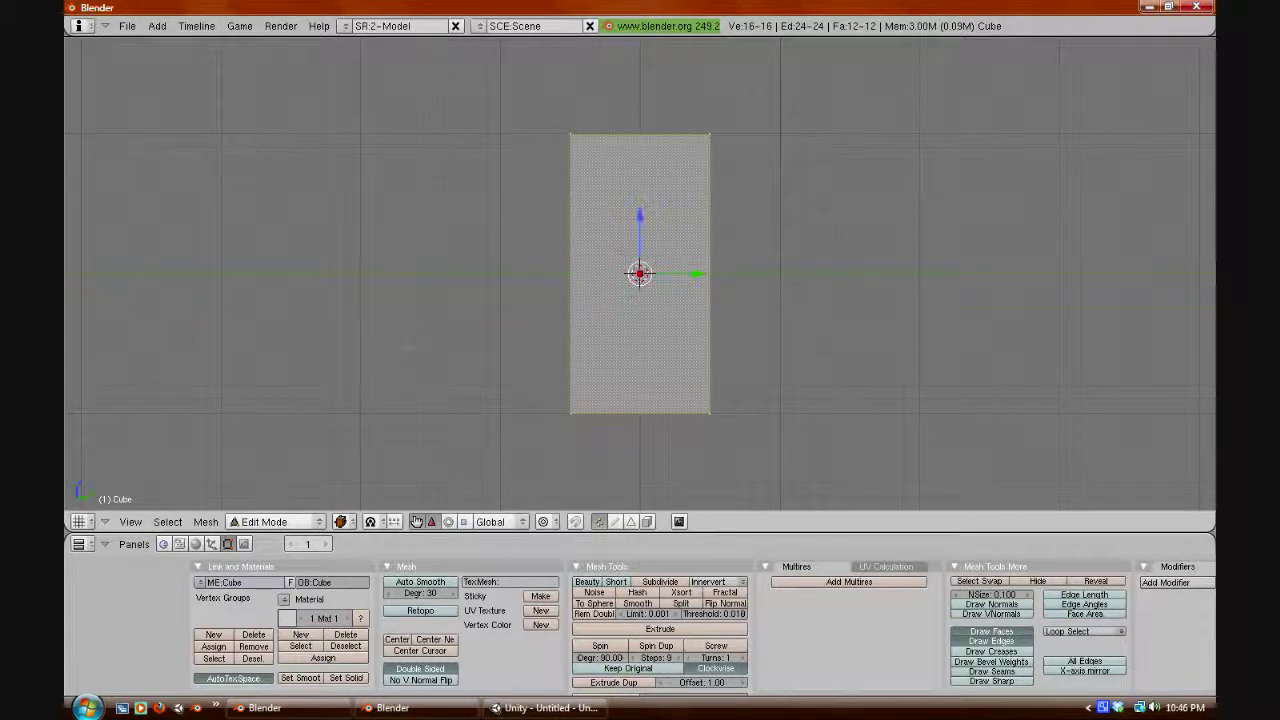
{"action": "key", "text": "a"}
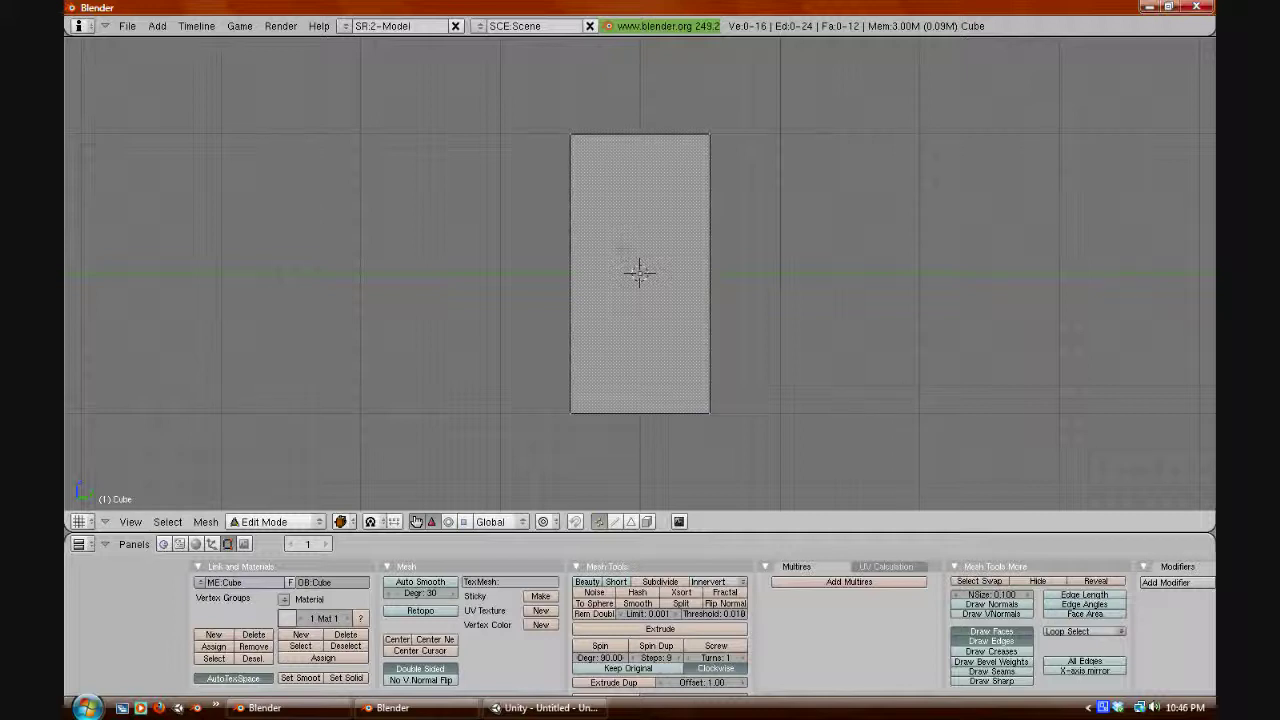
In front view, switch to edge select mode and select all eight vertical edges of the two blocks.
{"action": "key", "text": "KP_1"}
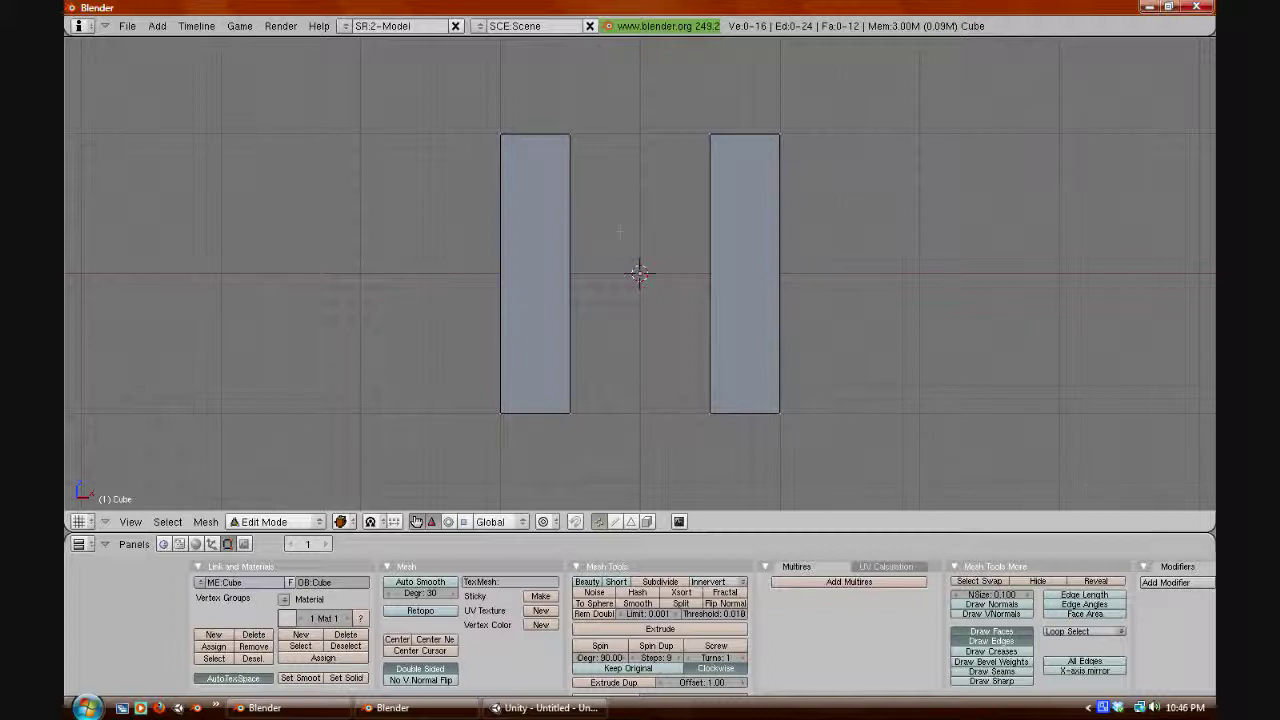
{"action": "key", "text": "ctrl+Tab"}
{"action": "left_click", "coordinate": [595, 248]}
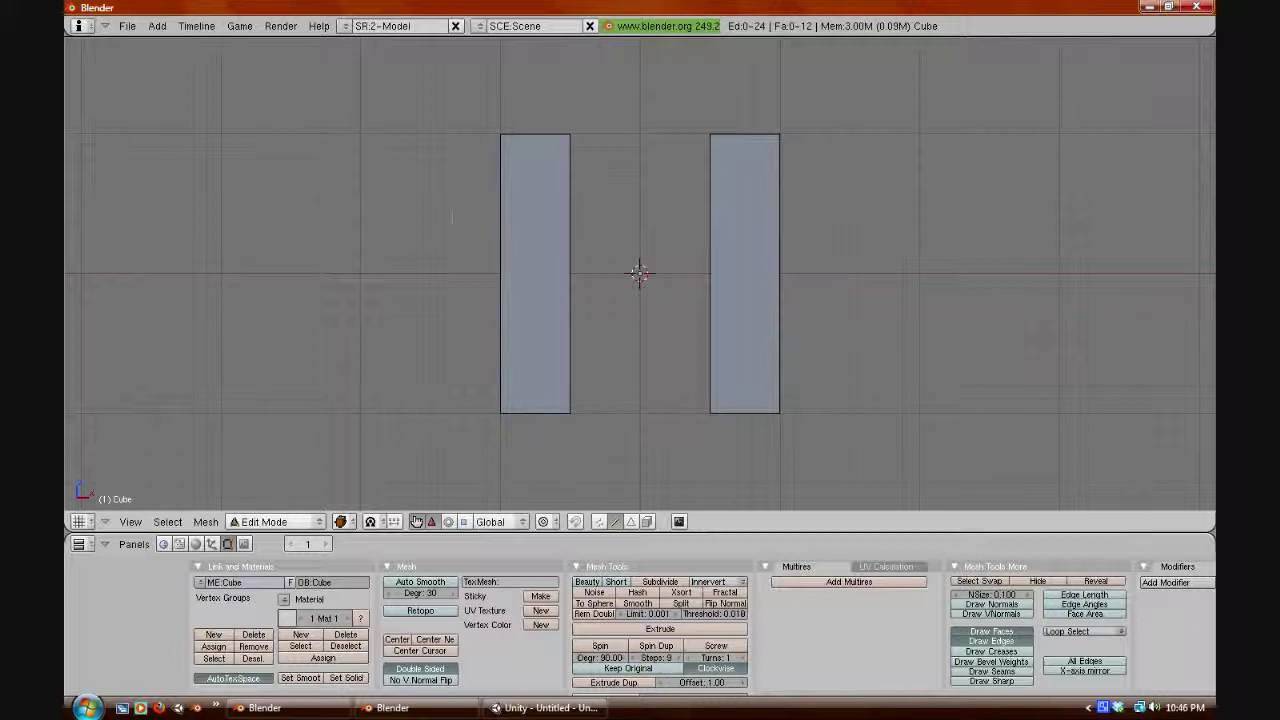
{"action": "key", "text": "b"}
{"action": "left_click_drag", "start_coordinate": [465, 235], "coordinate": [815, 261]}
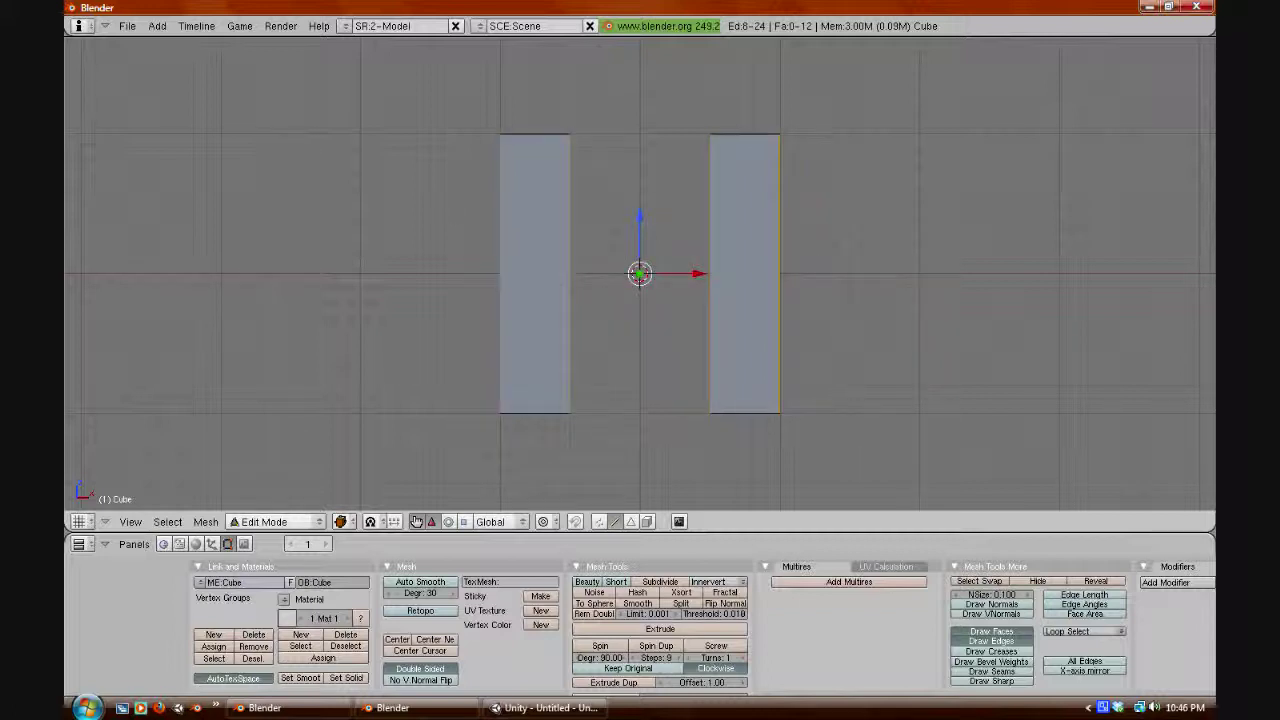
Subdivide the selected vertical edges twice to split each block into four equal stacked sections, and clear the selection.
{"action": "key", "text": "w"}
{"action": "key", "text": "Return"}
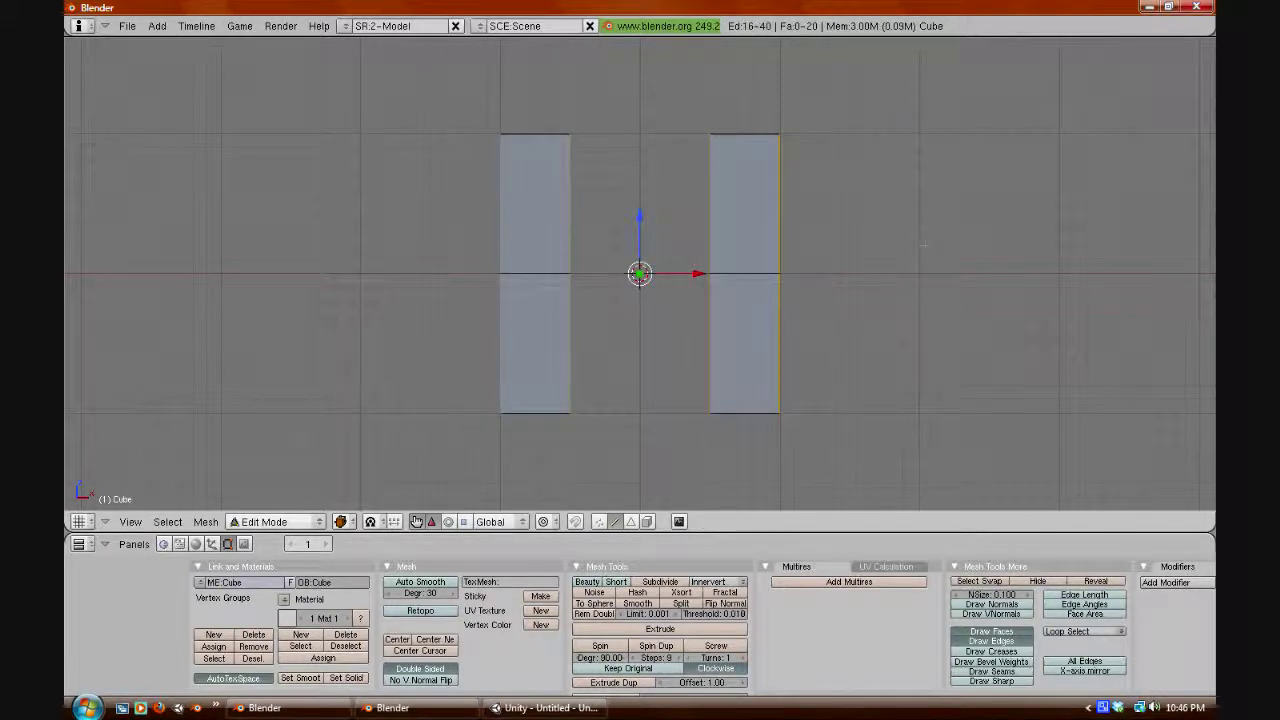
{"action": "key", "text": "w"}
{"action": "key", "text": "Return"}
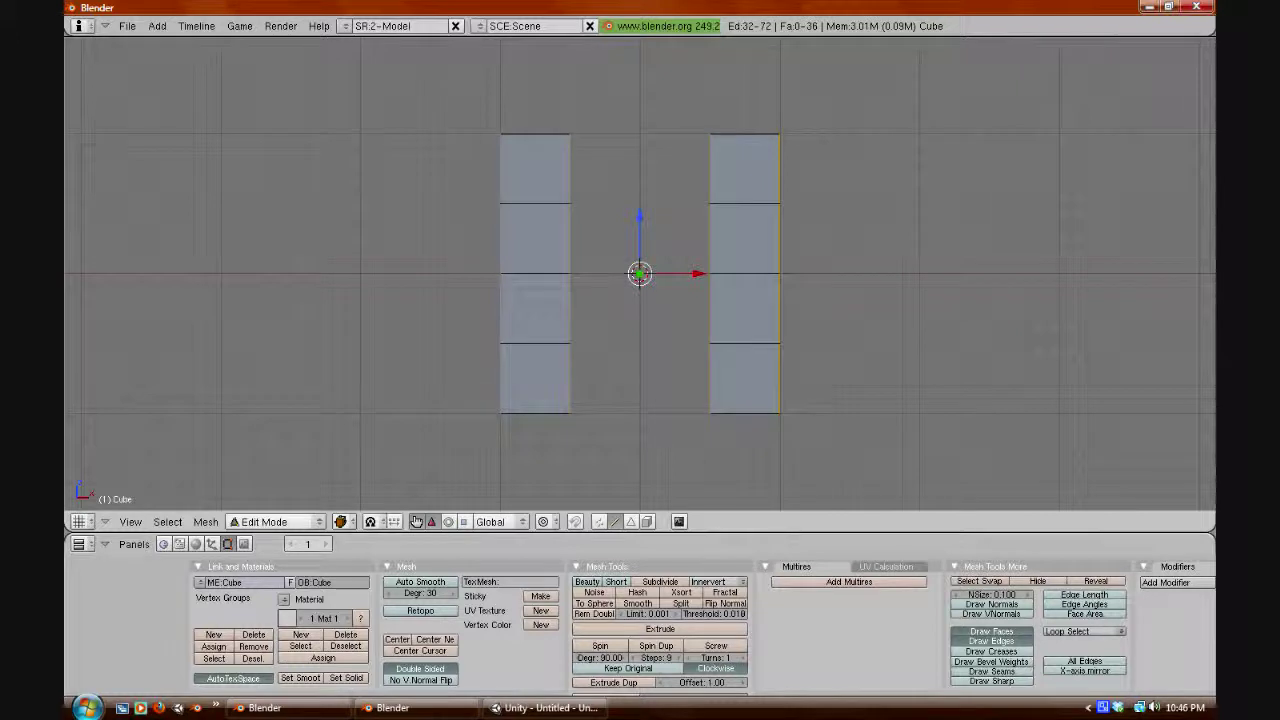
{"action": "key", "text": "a"}
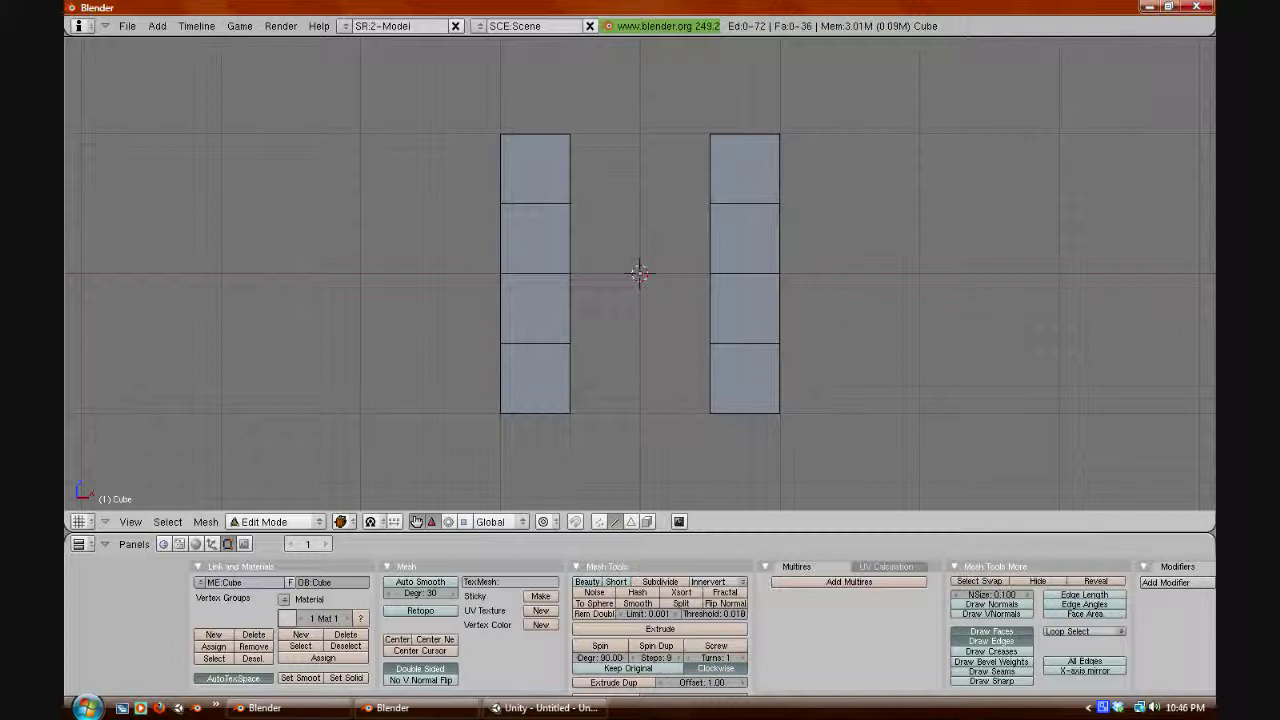
Switch to vertex select mode and, in side view, select the negative Y side vertices of both blocks' second section from the top.
{"action": "key", "text": "ctrl+Tab"}
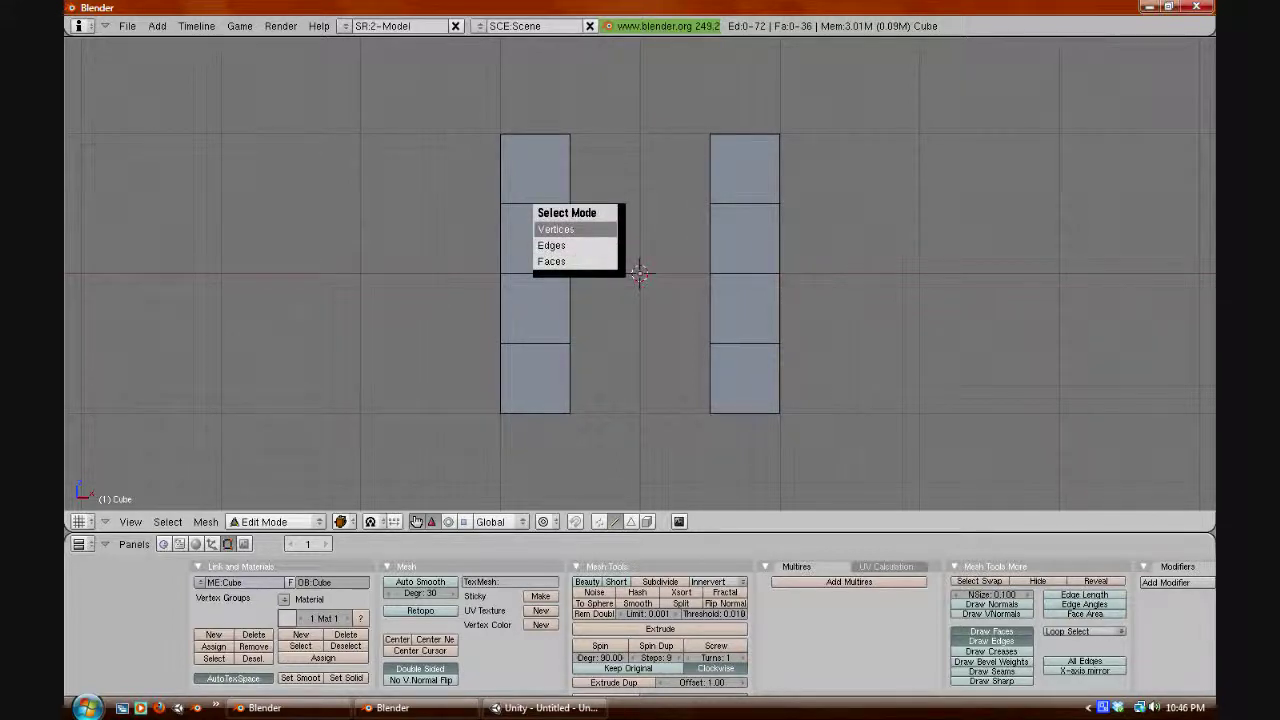
{"action": "key", "text": "Return"}
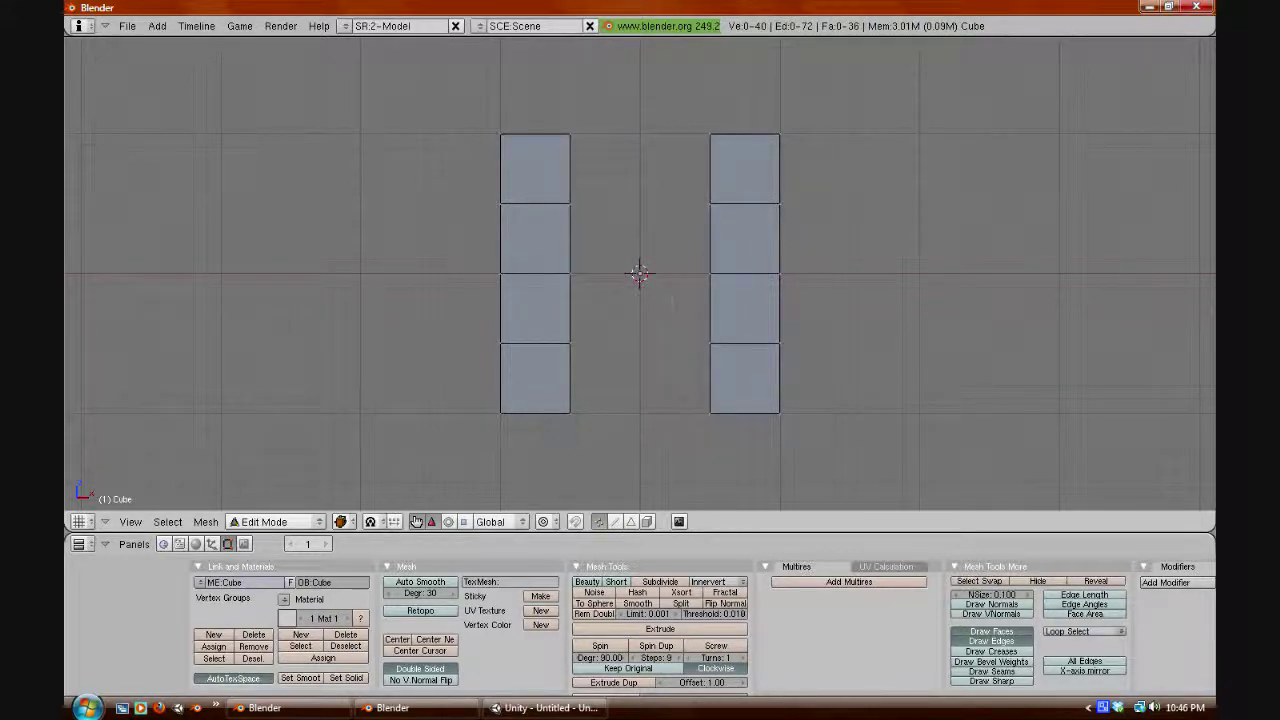
{"action": "key", "text": "KP_3"}
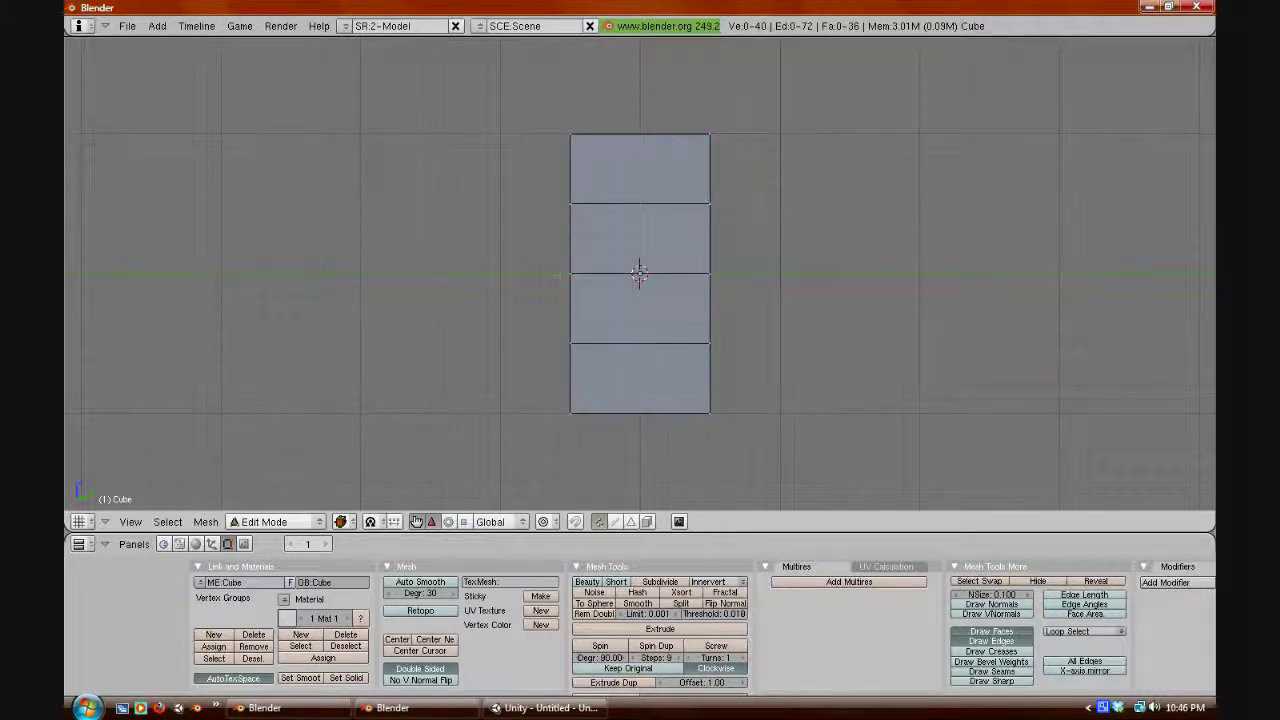
{"action": "middle_click_drag", "start_coordinate": [478, 160], "coordinate": [532, 188]}
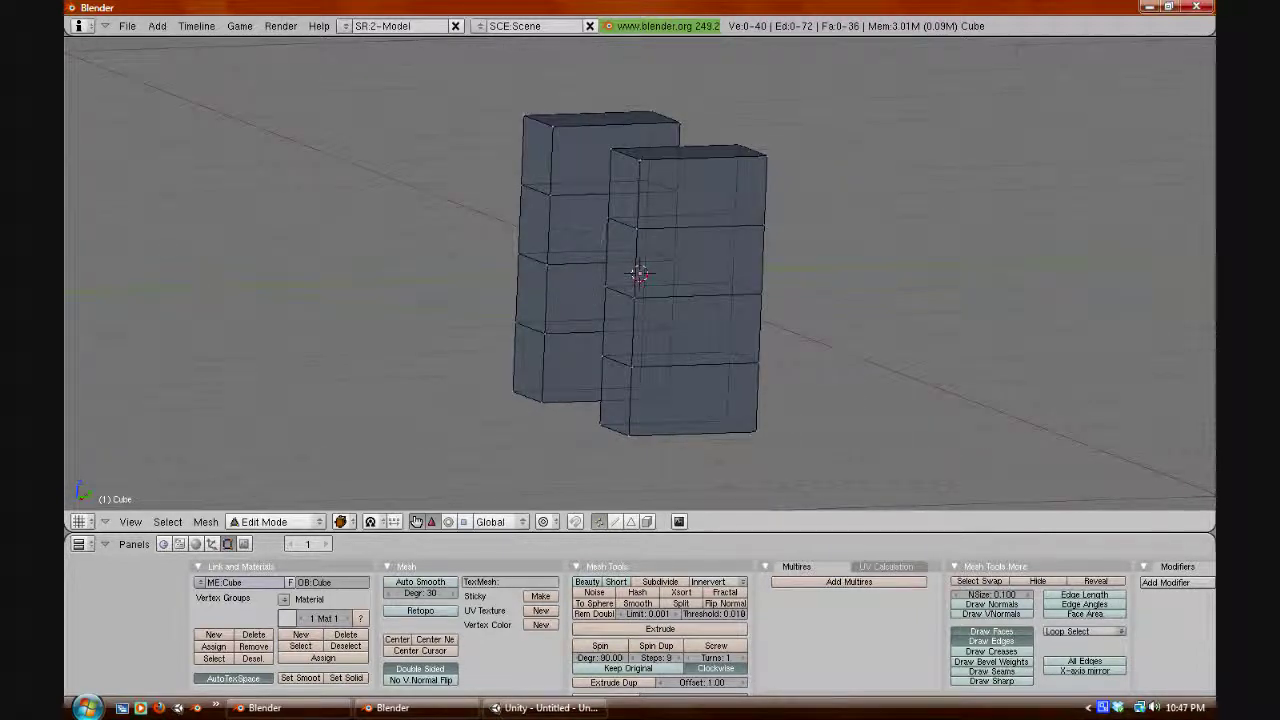
{"action": "key", "text": "KP_3"}
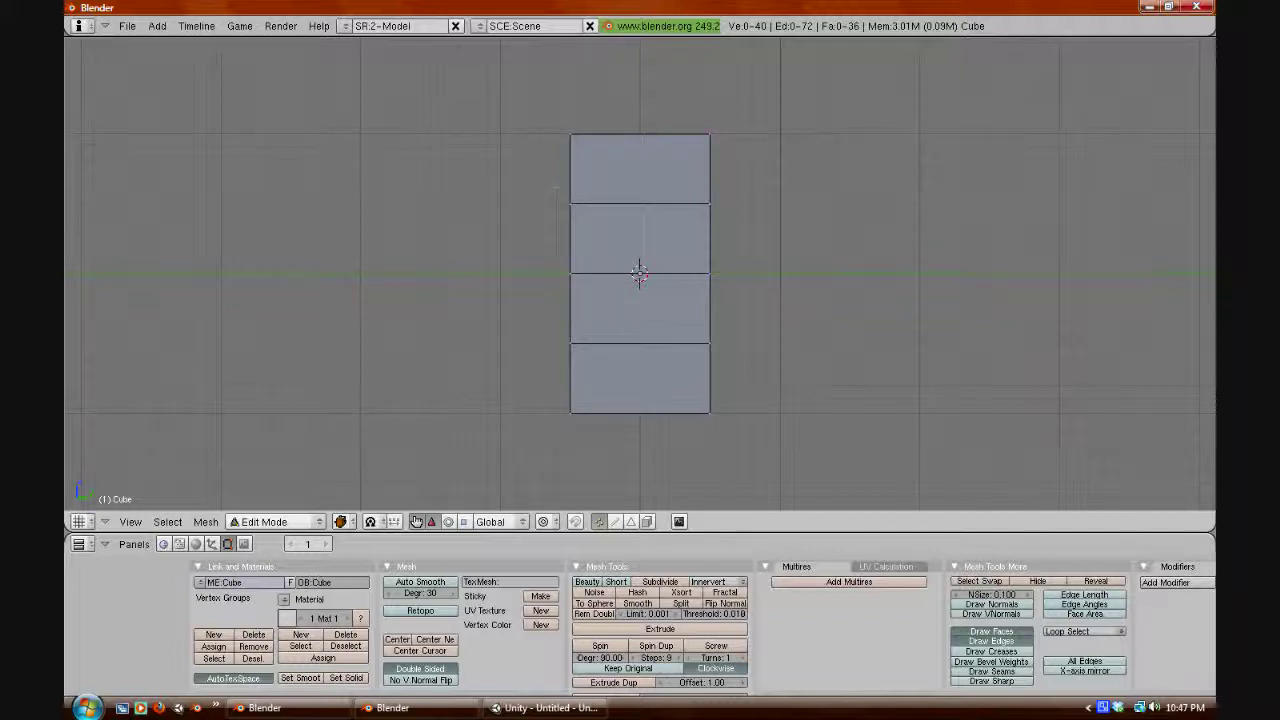
{"action": "left_click_drag", "start_coordinate": [545, 184], "coordinate": [597, 297]}
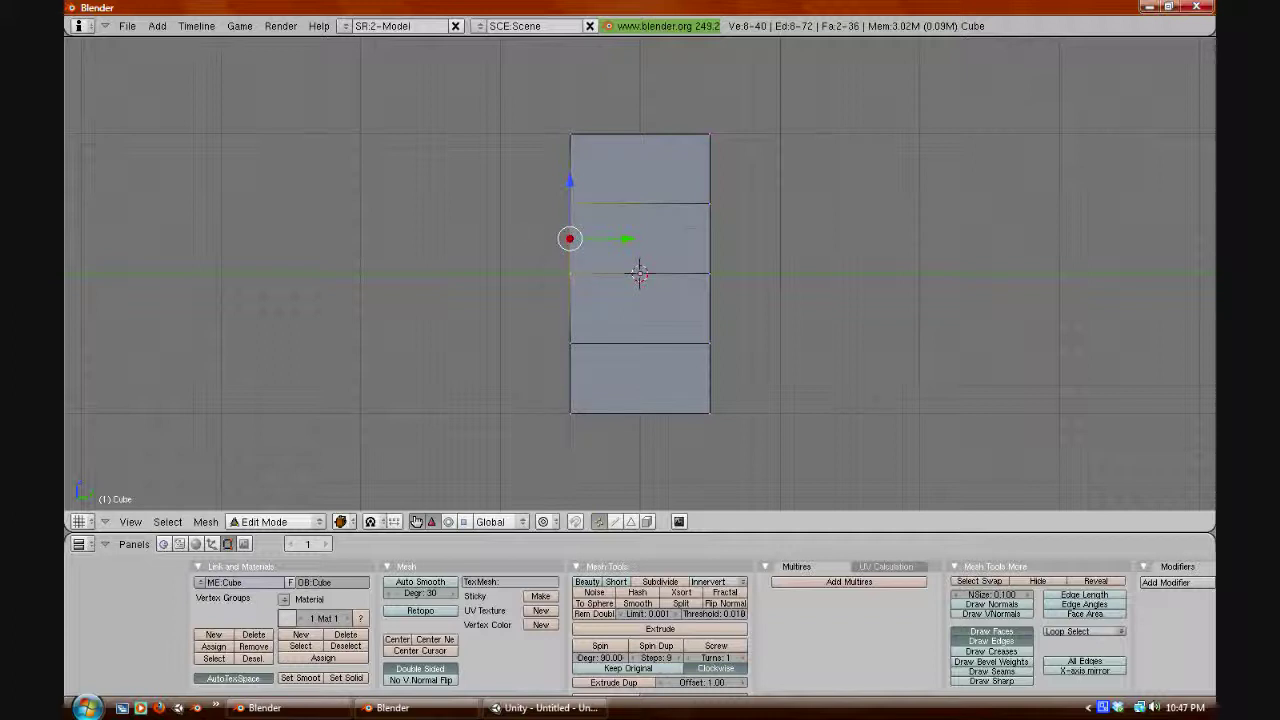
Extrude the selected faces as a region by 0.15 along their normal.
{"action": "key", "text": "e"}
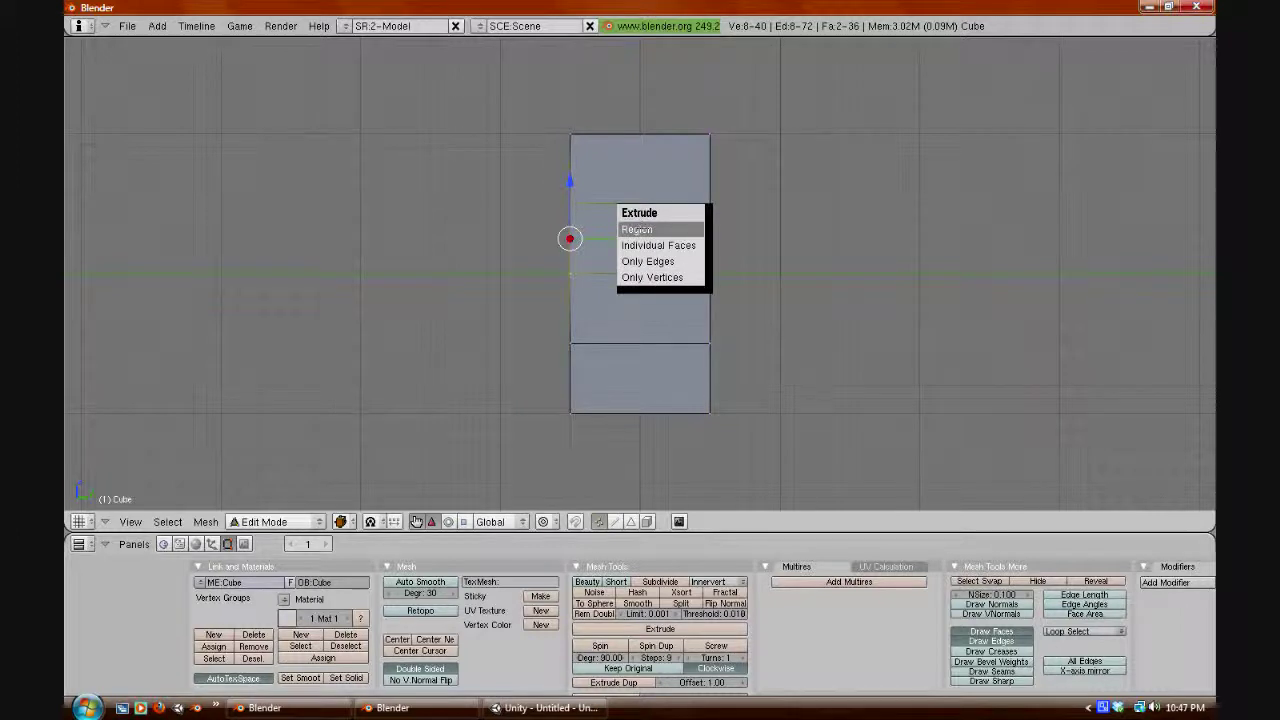
{"action": "left_click", "coordinate": [637, 229]}
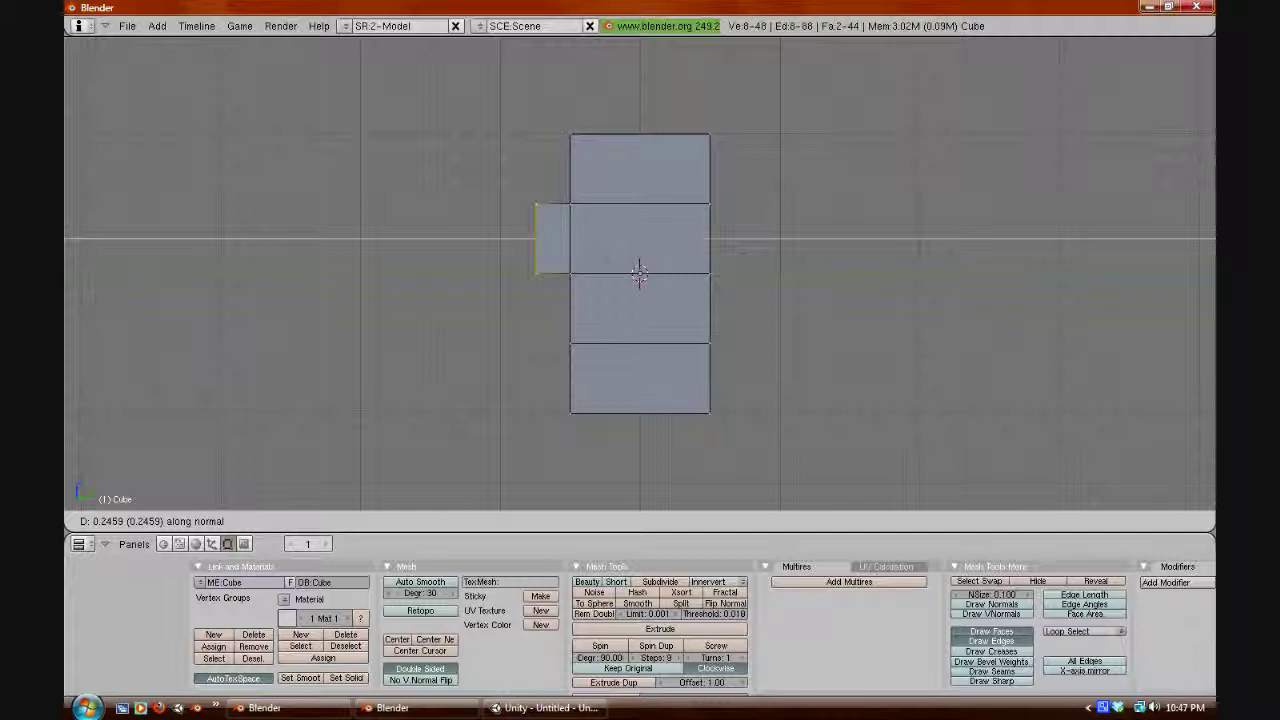
{"action": "key", "text": "0"}
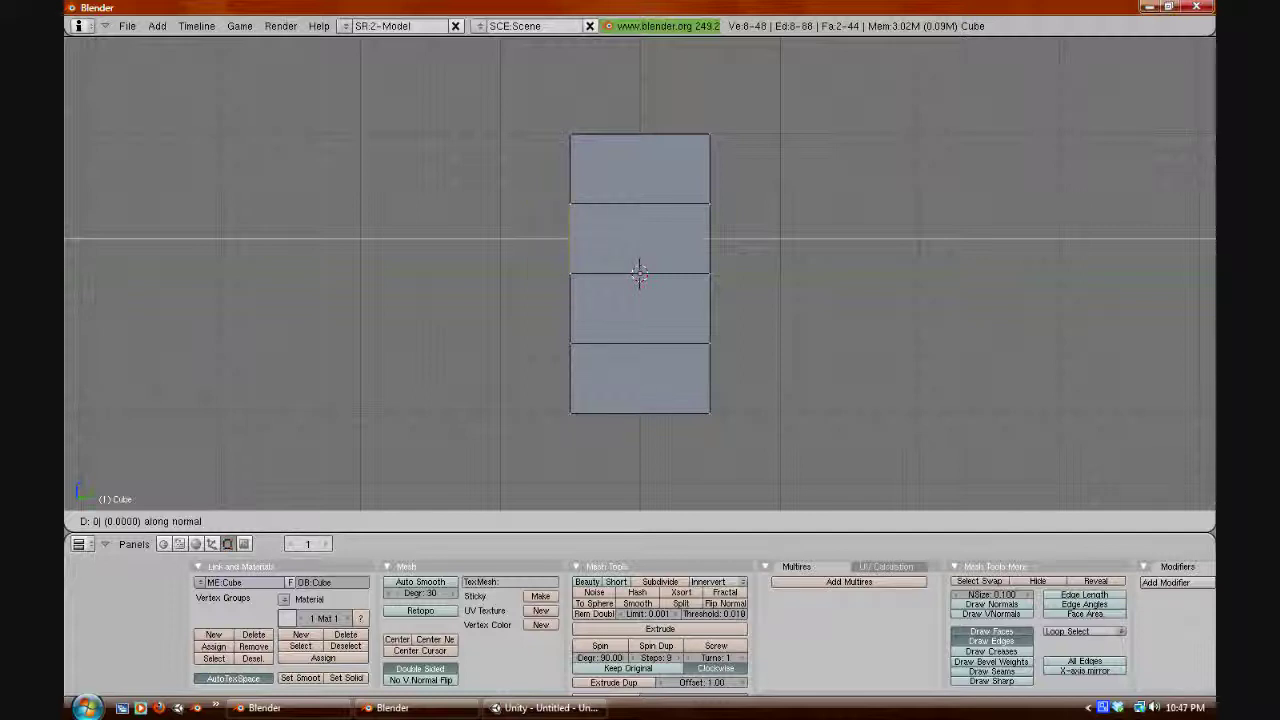
{"action": "type", "text": ".185"}
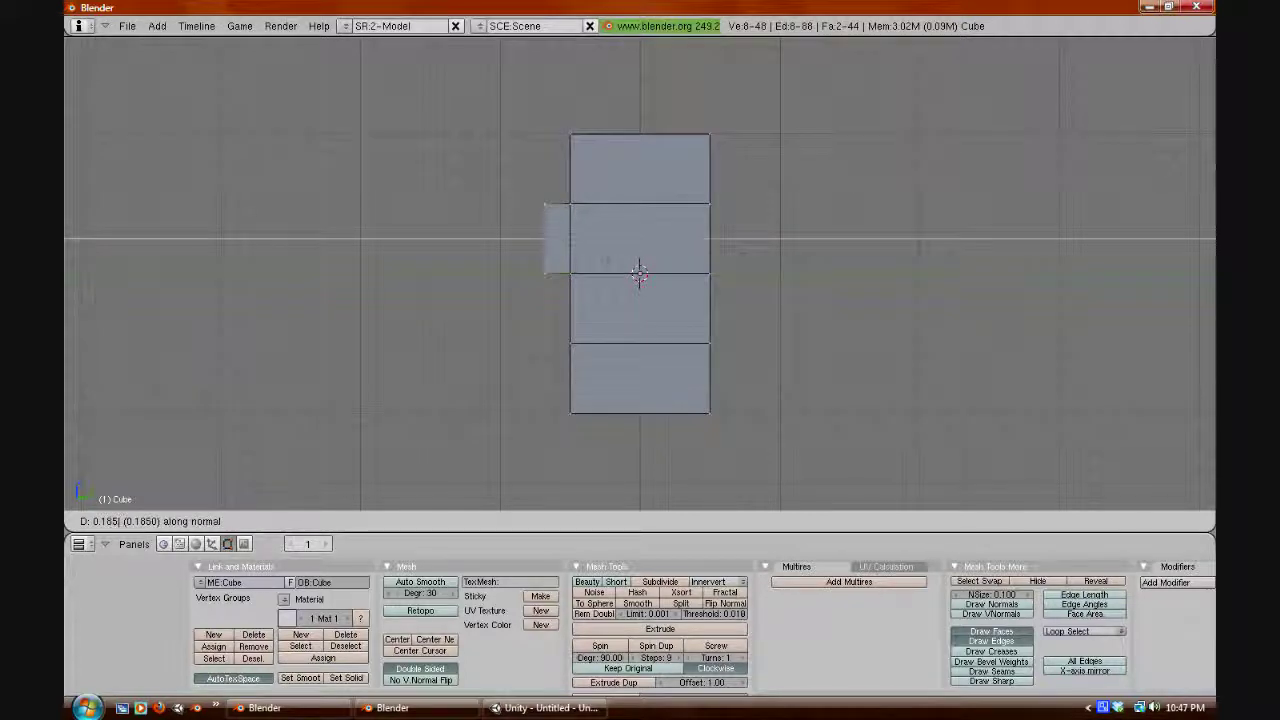
{"action": "key", "text": "BackSpace"}
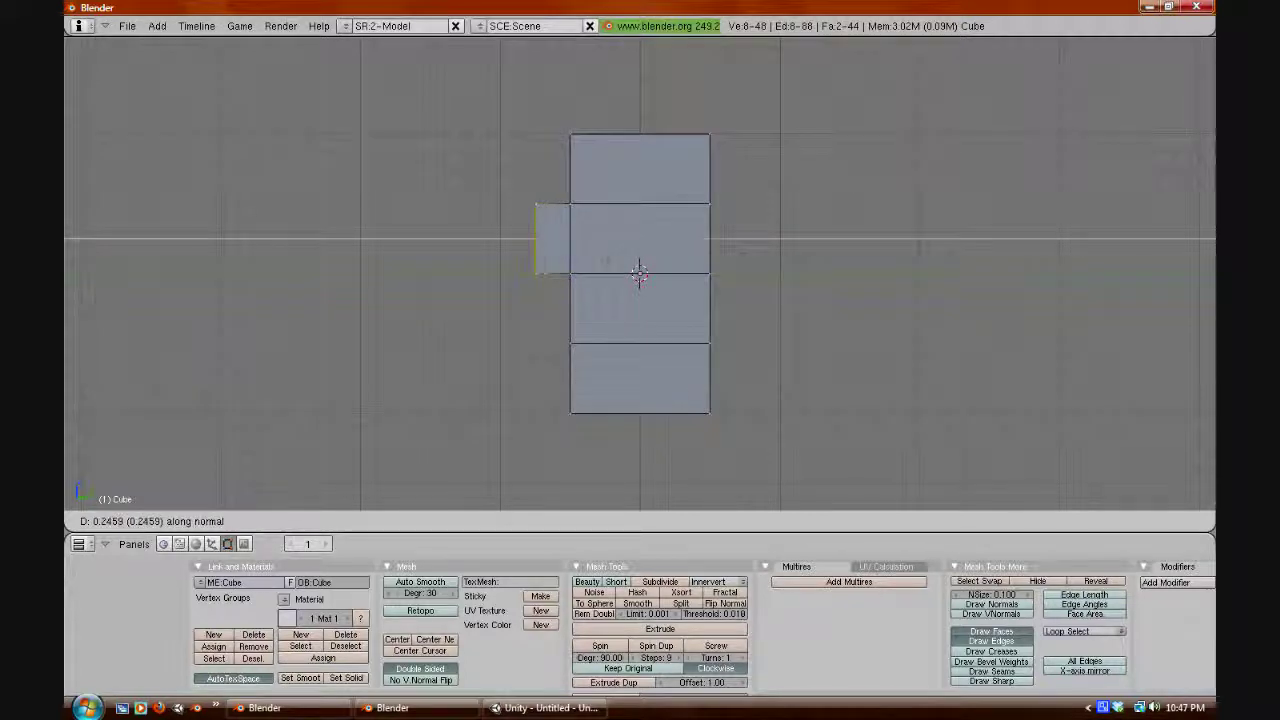
{"action": "type", "text": "0.15"}
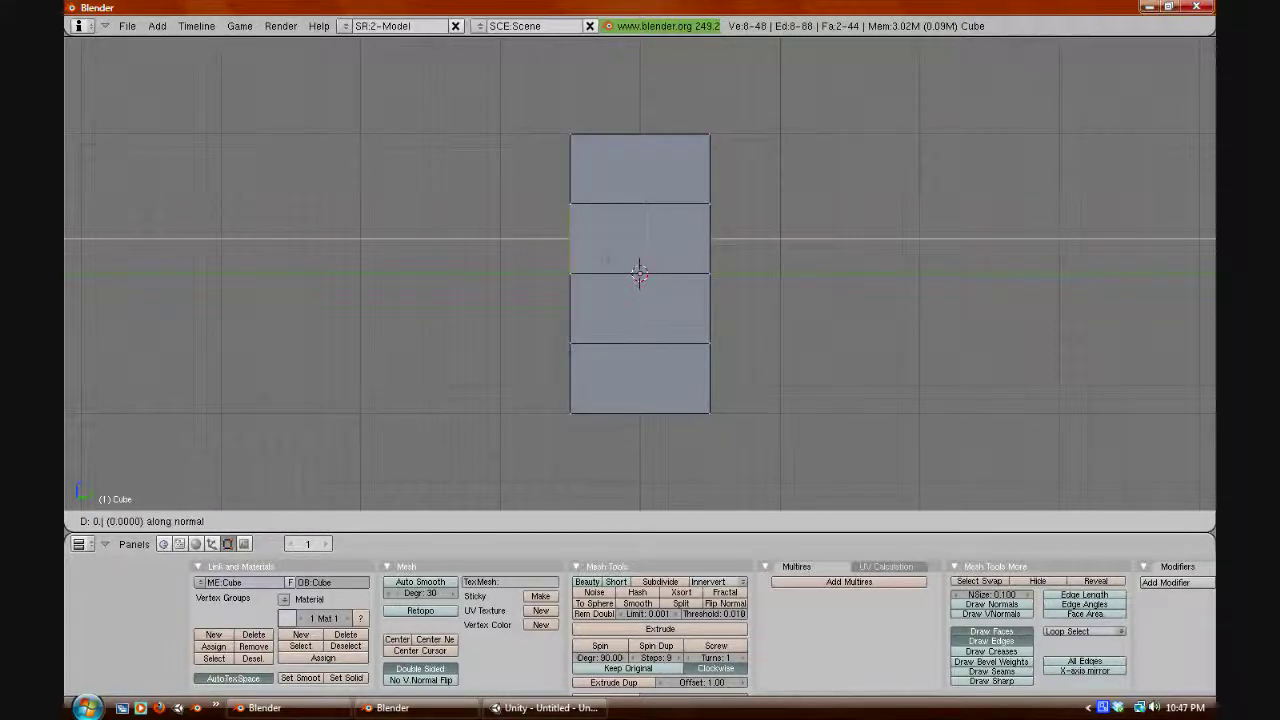
{"action": "key", "text": "Return"}
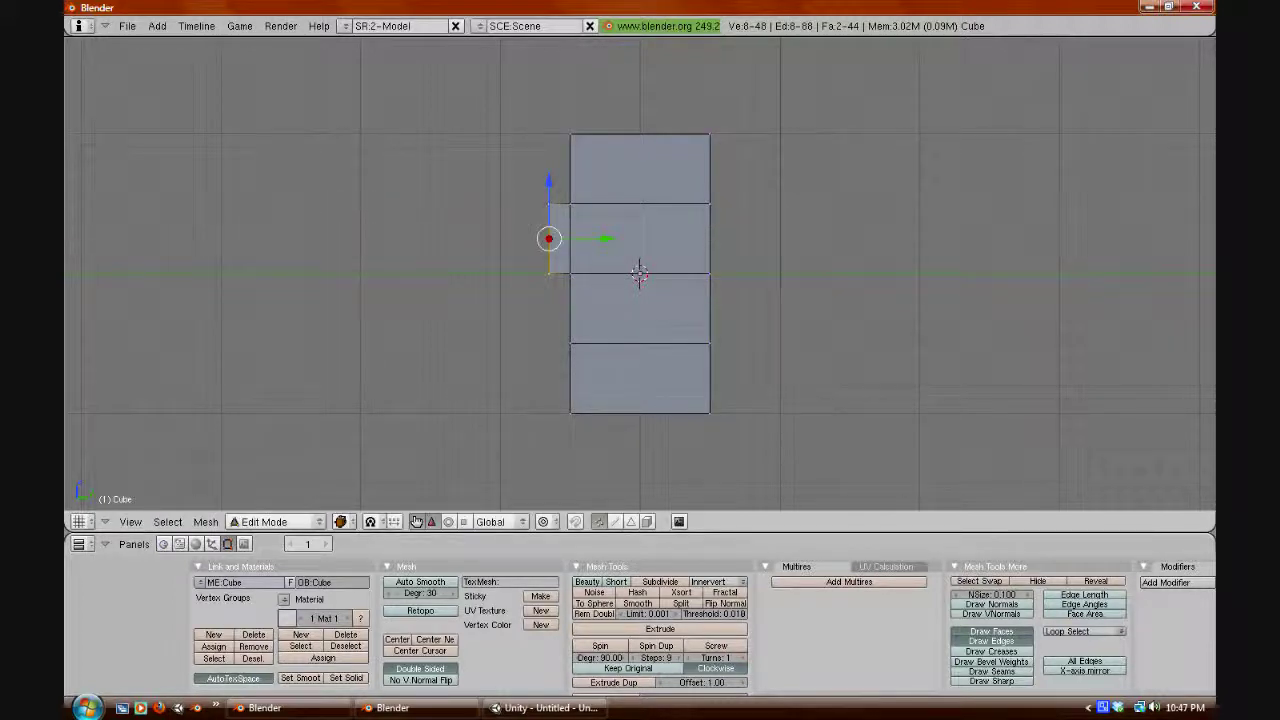
Extrude the narrow inner side face of the positive X block's raised section as a region, past the midpoint toward the other block.
{"action": "middle_click_drag", "start_coordinate": [322, 319], "coordinate": [502, 366]}
{"action": "middle_click_drag", "start_coordinate": [586, 258], "coordinate": [697, 185]}
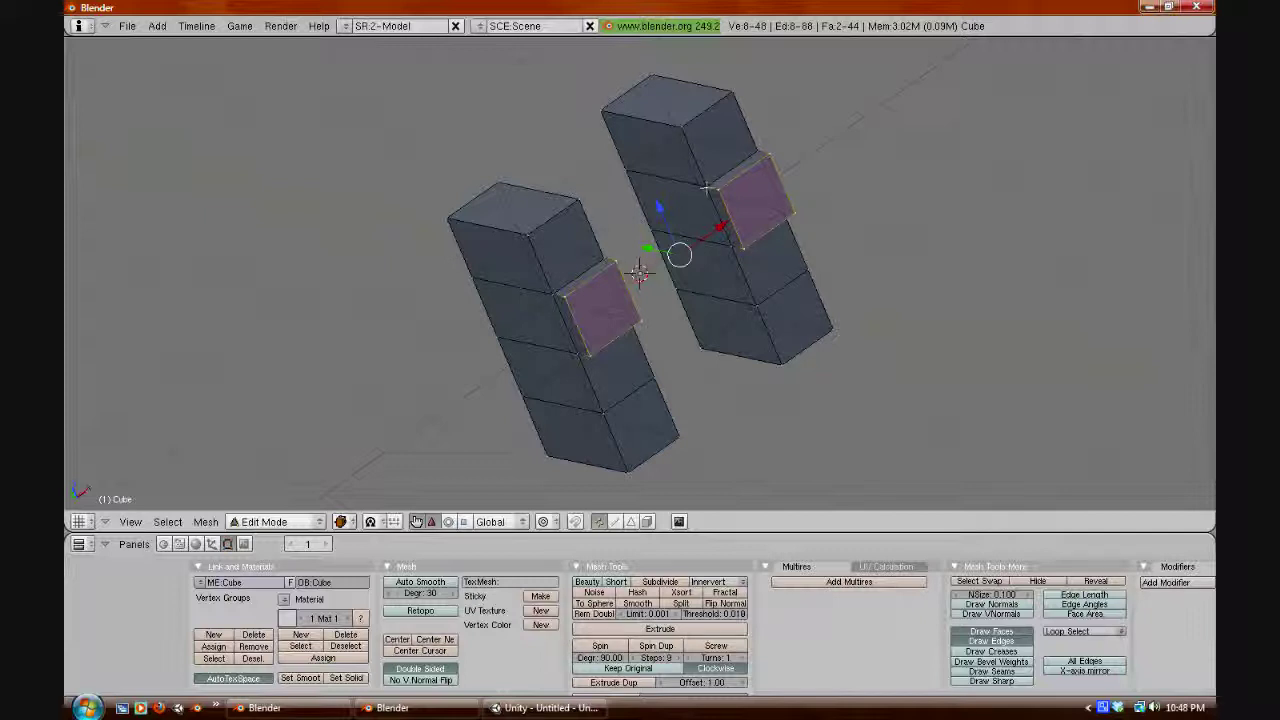
{"action": "right_click", "coordinate": [707, 187]}
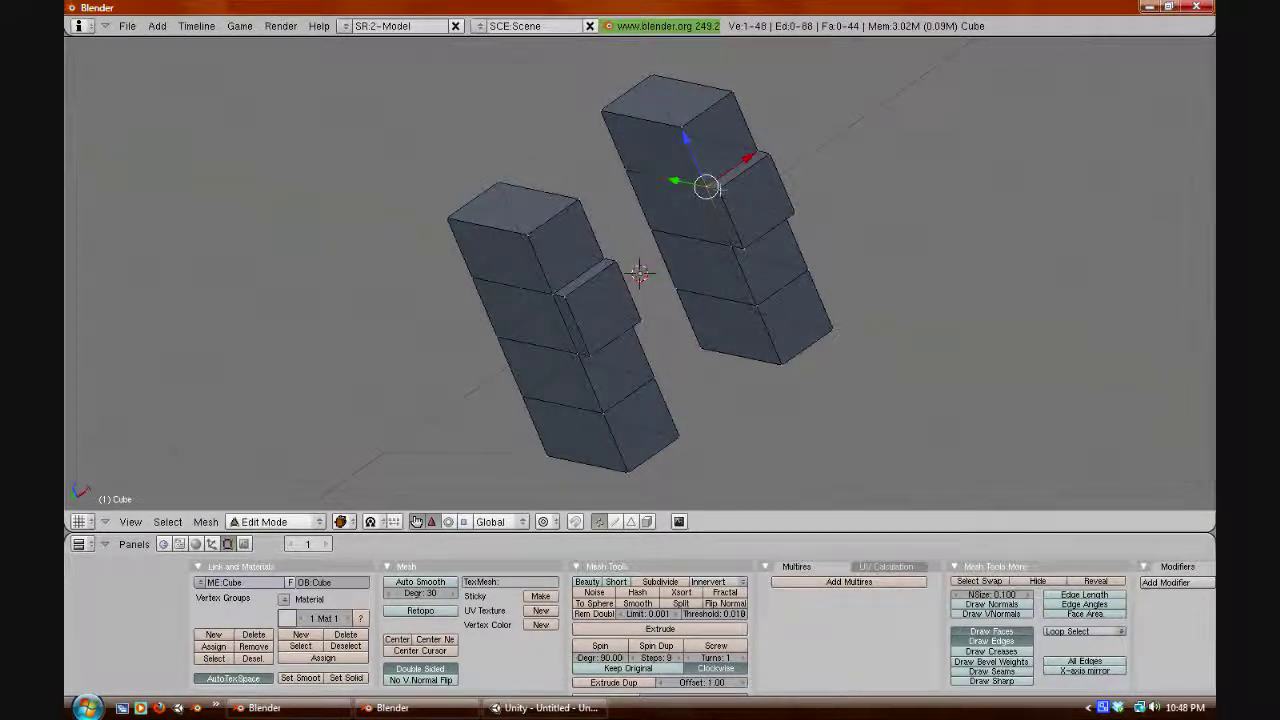
{"action": "right_click", "coordinate": [718, 188], "text": "shift"}
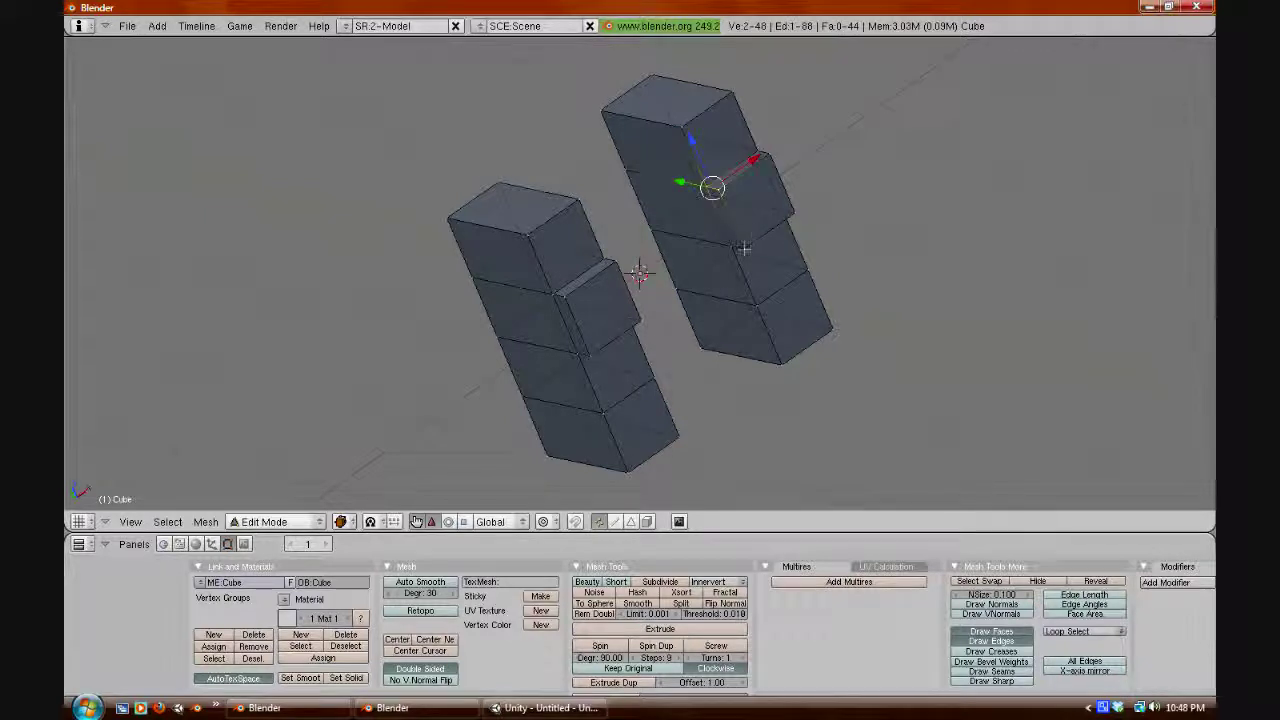
{"action": "right_click", "coordinate": [744, 247], "text": "shift"}
{"action": "right_click", "coordinate": [722, 245], "text": "shift"}
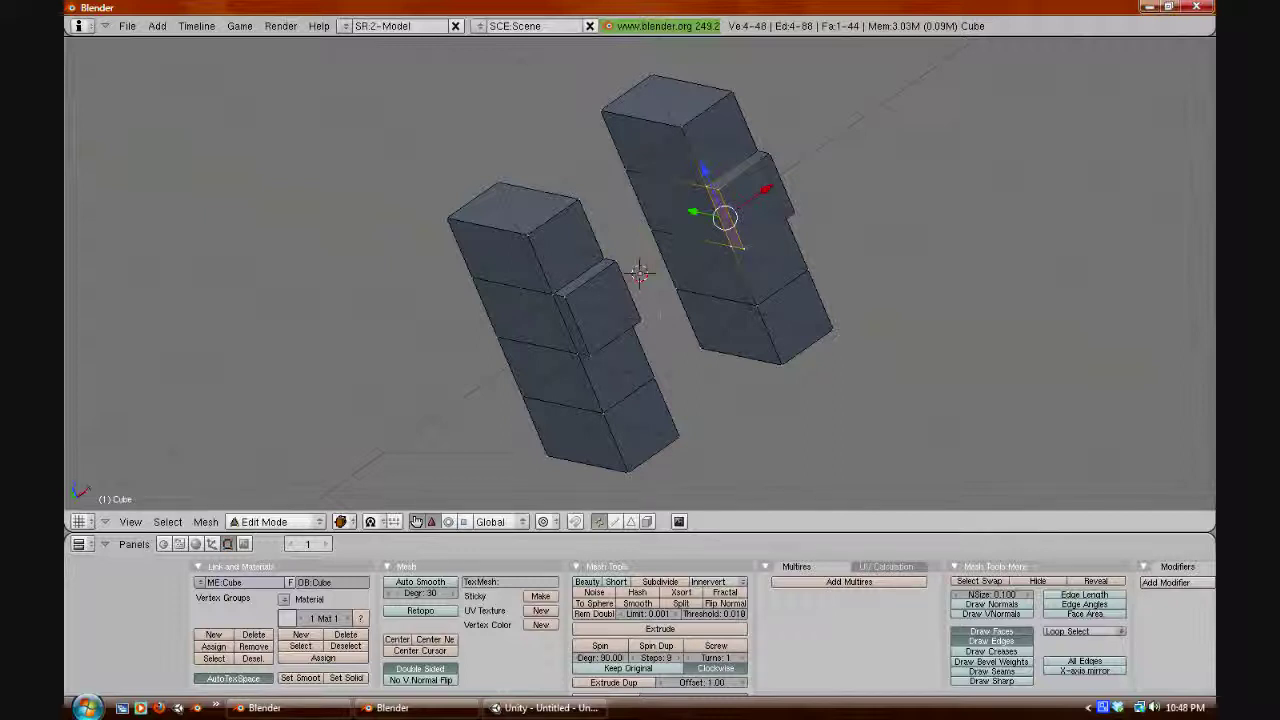
{"action": "key", "text": "KP_1"}
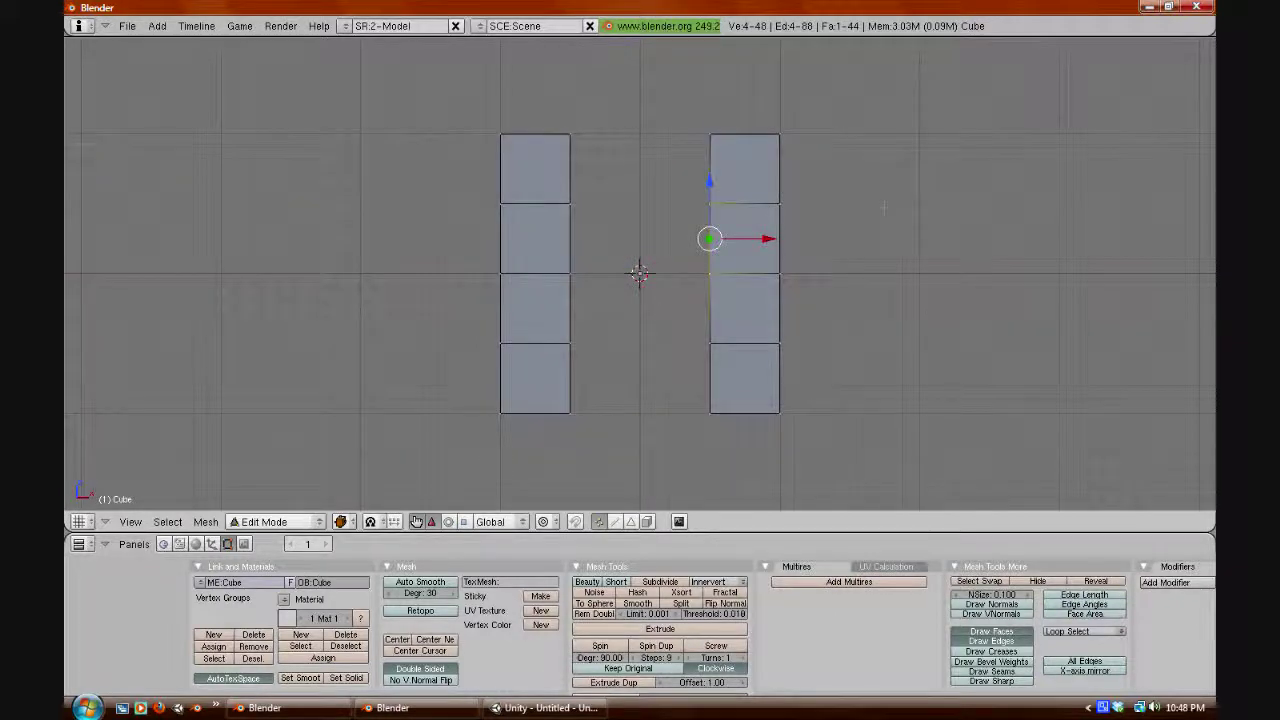
{"action": "key", "text": "e"}
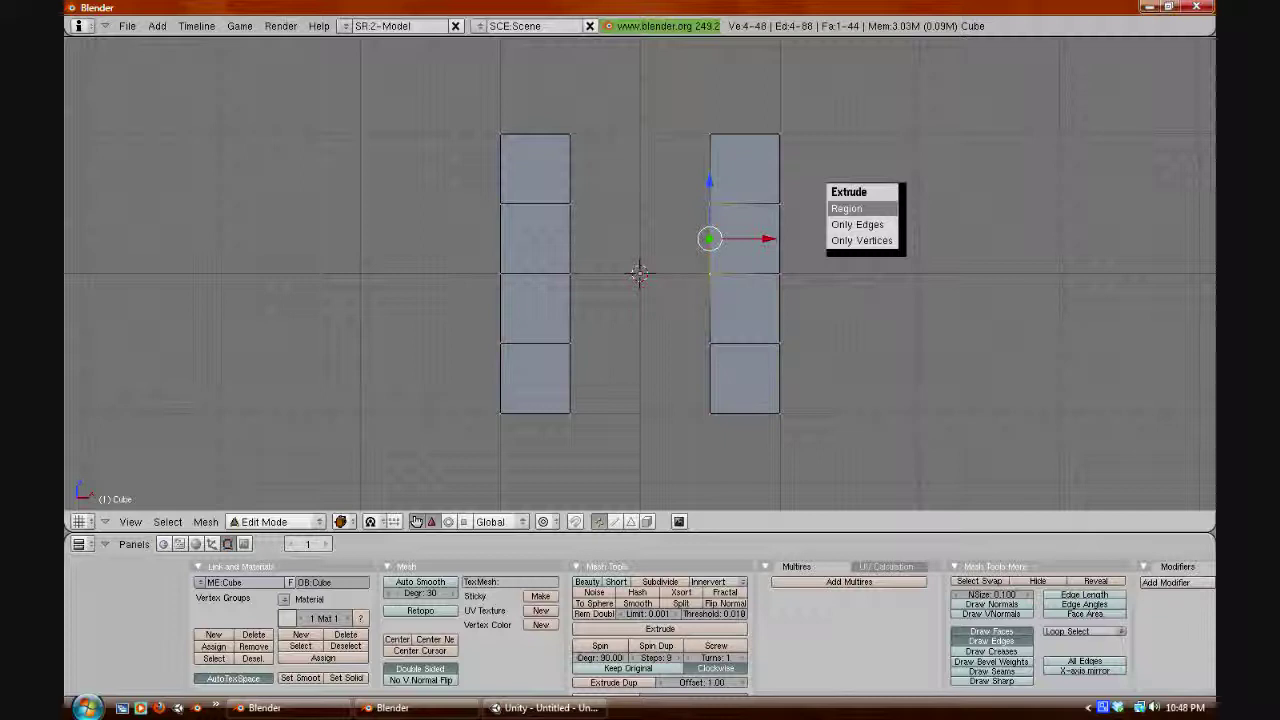
{"action": "left_click", "coordinate": [883, 207]}
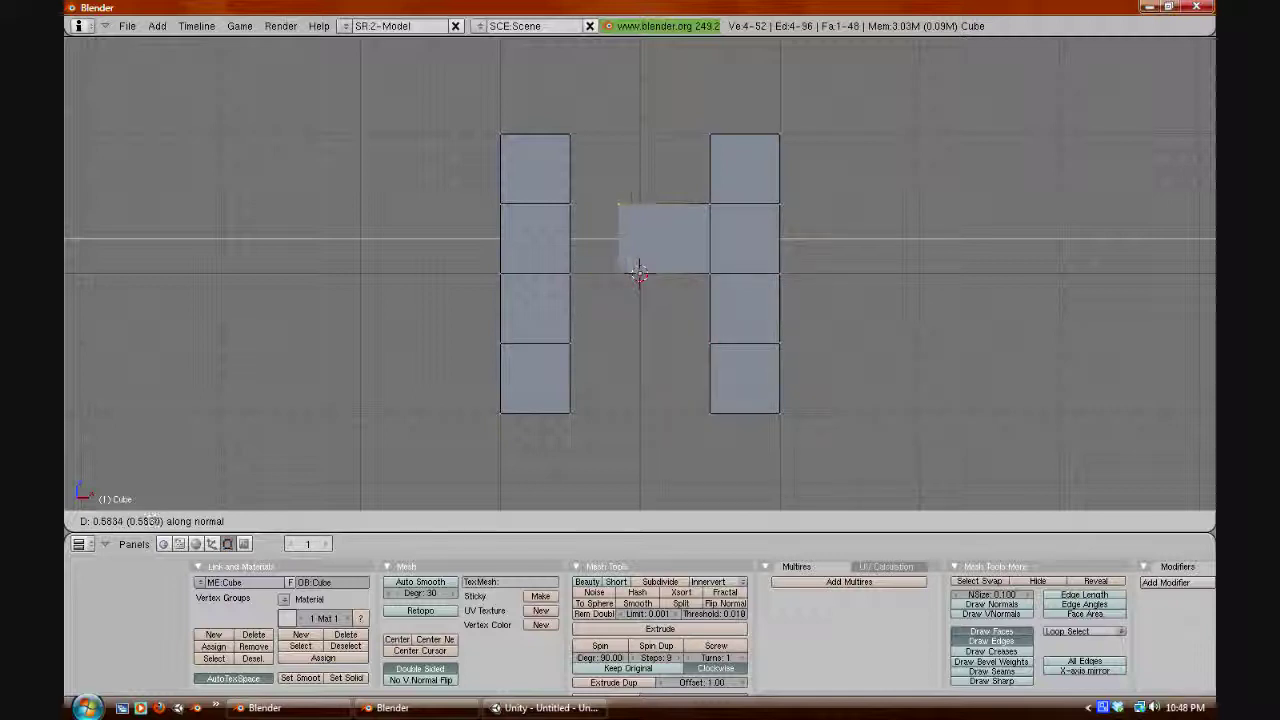
{"action": "left_click", "coordinate": [639, 274]}
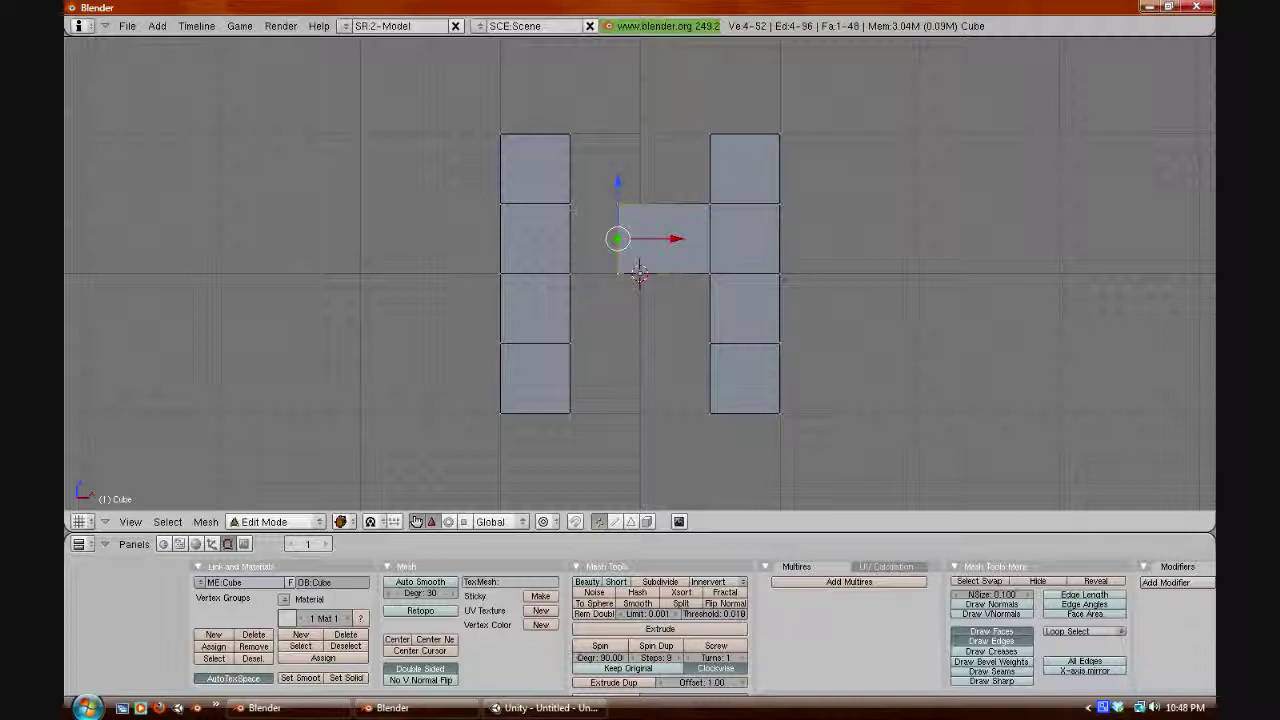
In perspective view, merge the bridge's upper front end vertex into the adjacent raised-section corner of the negative X block, using At First.
{"action": "key", "text": "KP_5"}
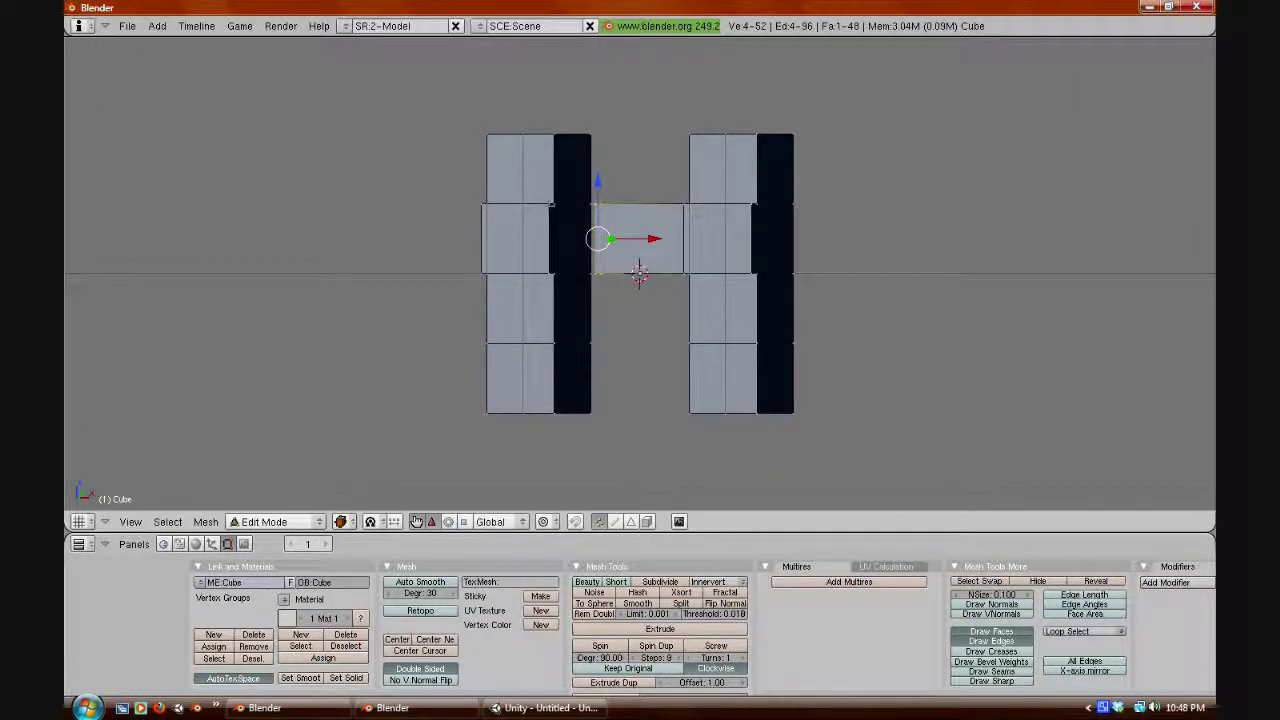
{"action": "right_click", "coordinate": [549, 204]}
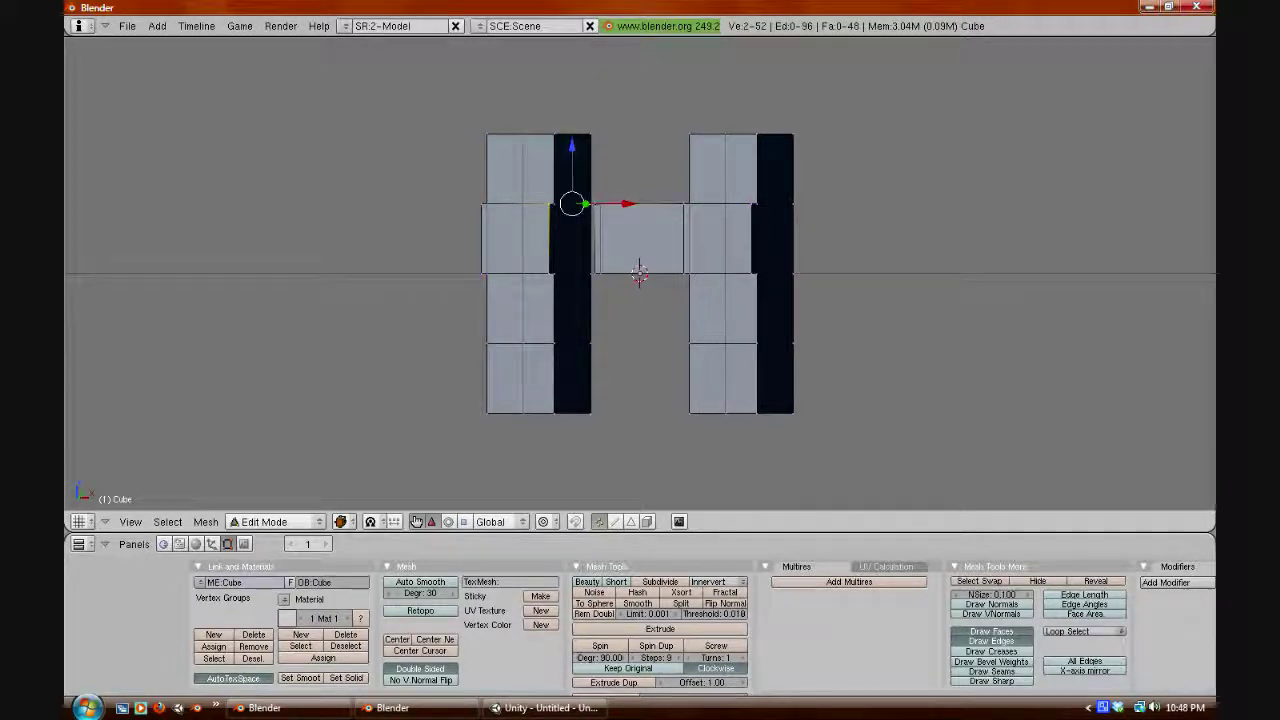
{"action": "key", "text": "w"}
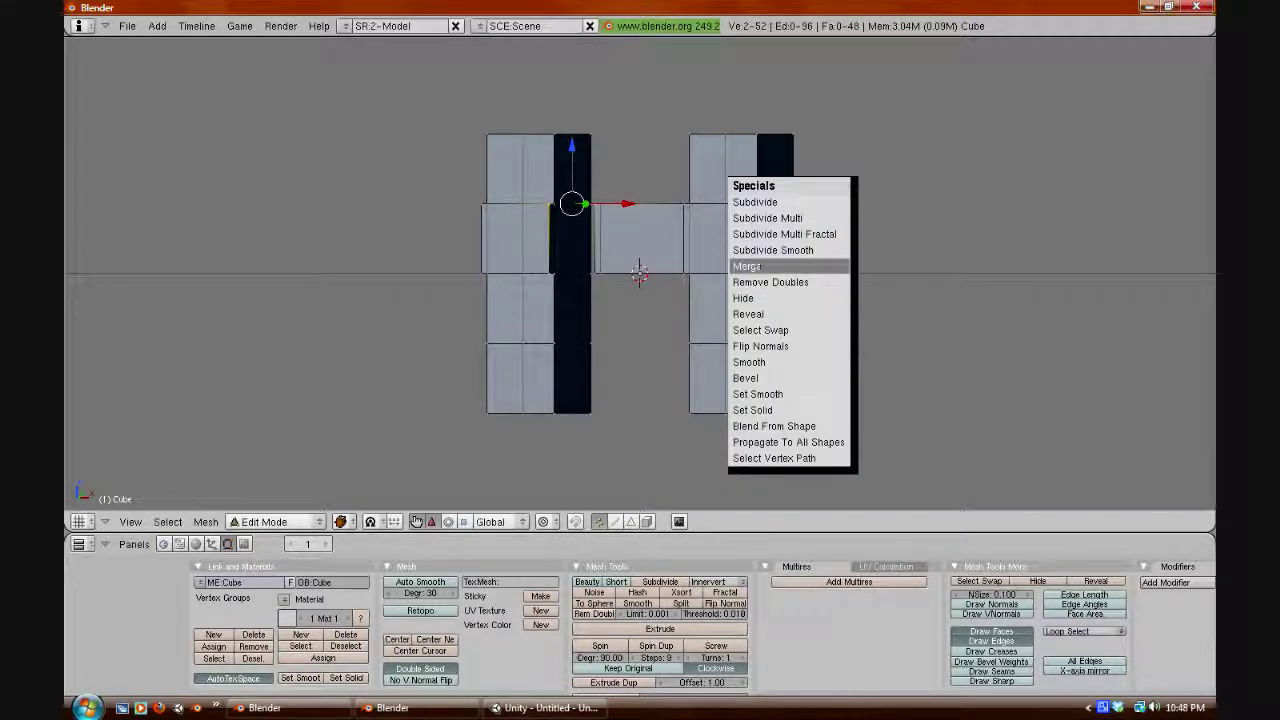
{"action": "left_click", "coordinate": [750, 266]}
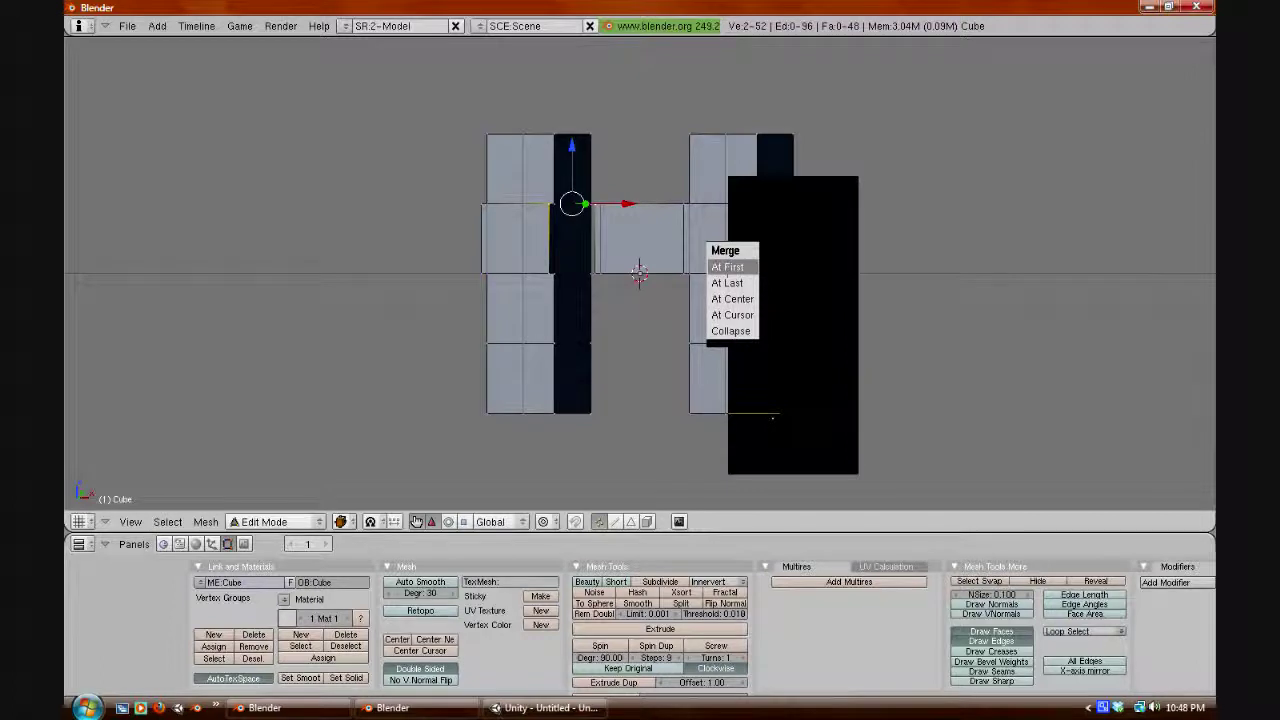
{"action": "left_click", "coordinate": [731, 268]}
{"action": "left_click", "coordinate": [731, 270]}
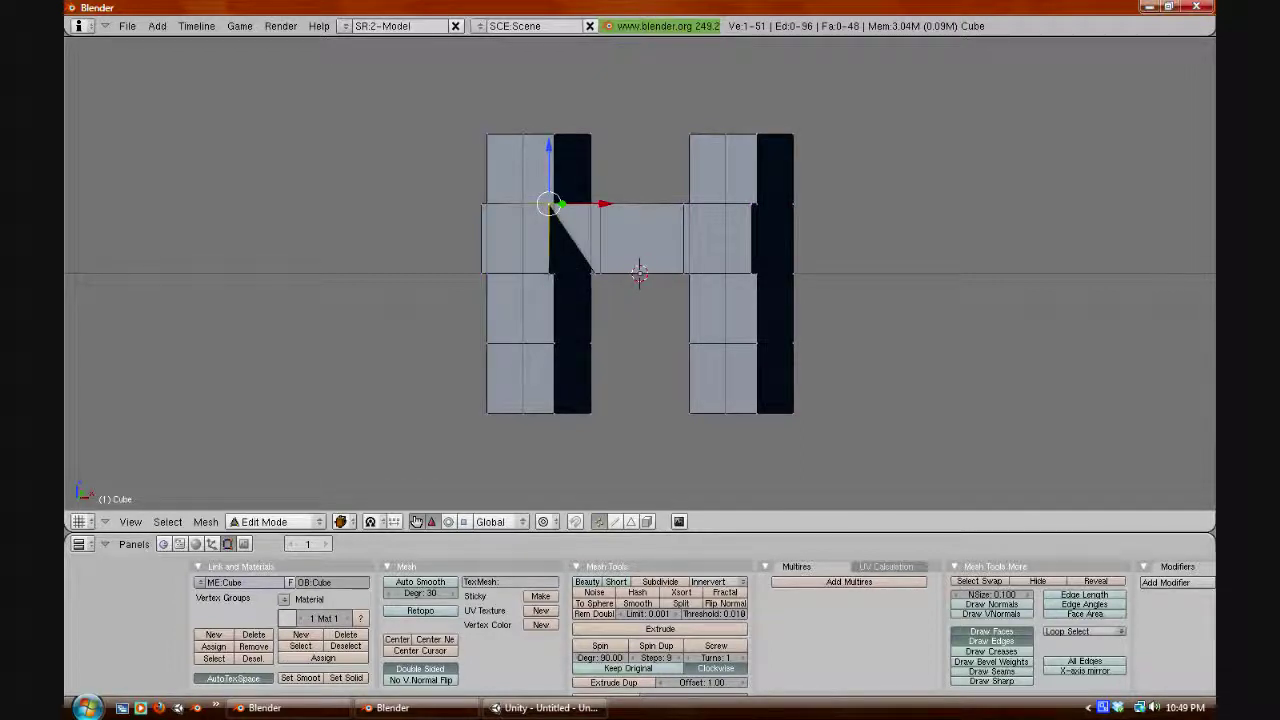
Merge the bridge's lower front end vertex into the matching lower corner of the negative X block's raised section, using At First.
{"action": "right_click", "coordinate": [548, 273]}
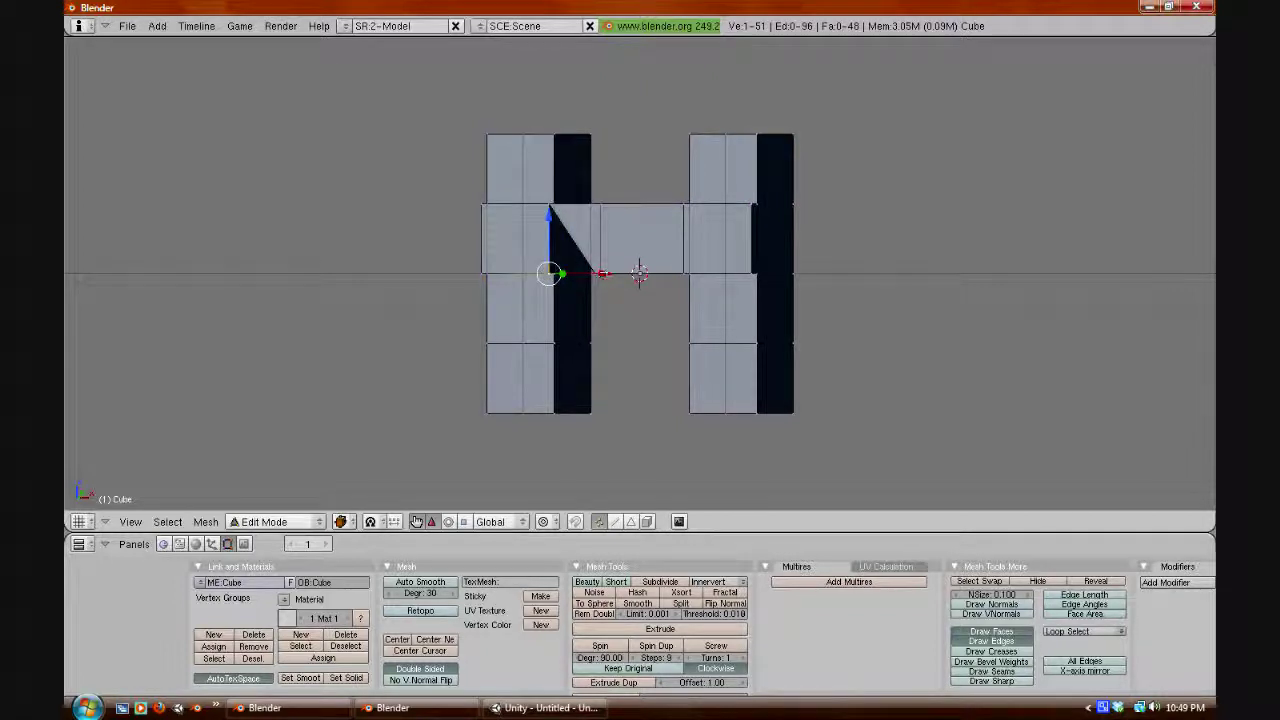
{"action": "right_click", "coordinate": [590, 273], "text": "shift"}
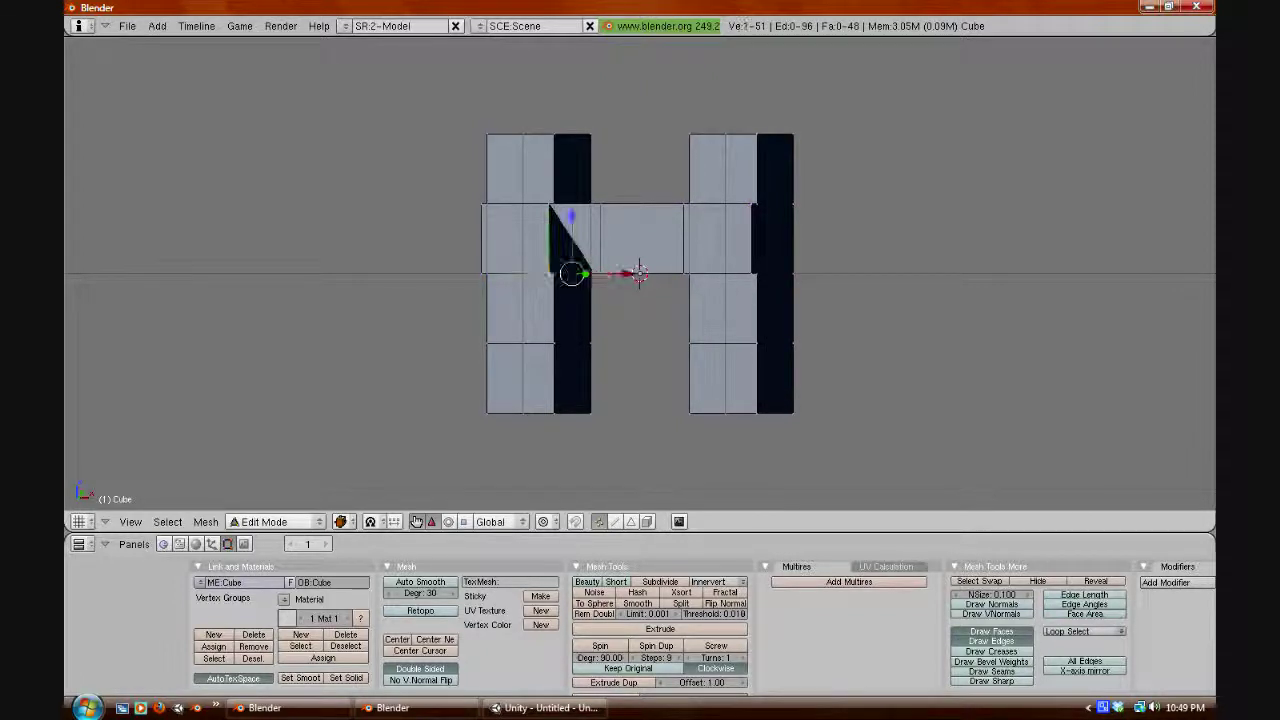
{"action": "key", "text": "w"}
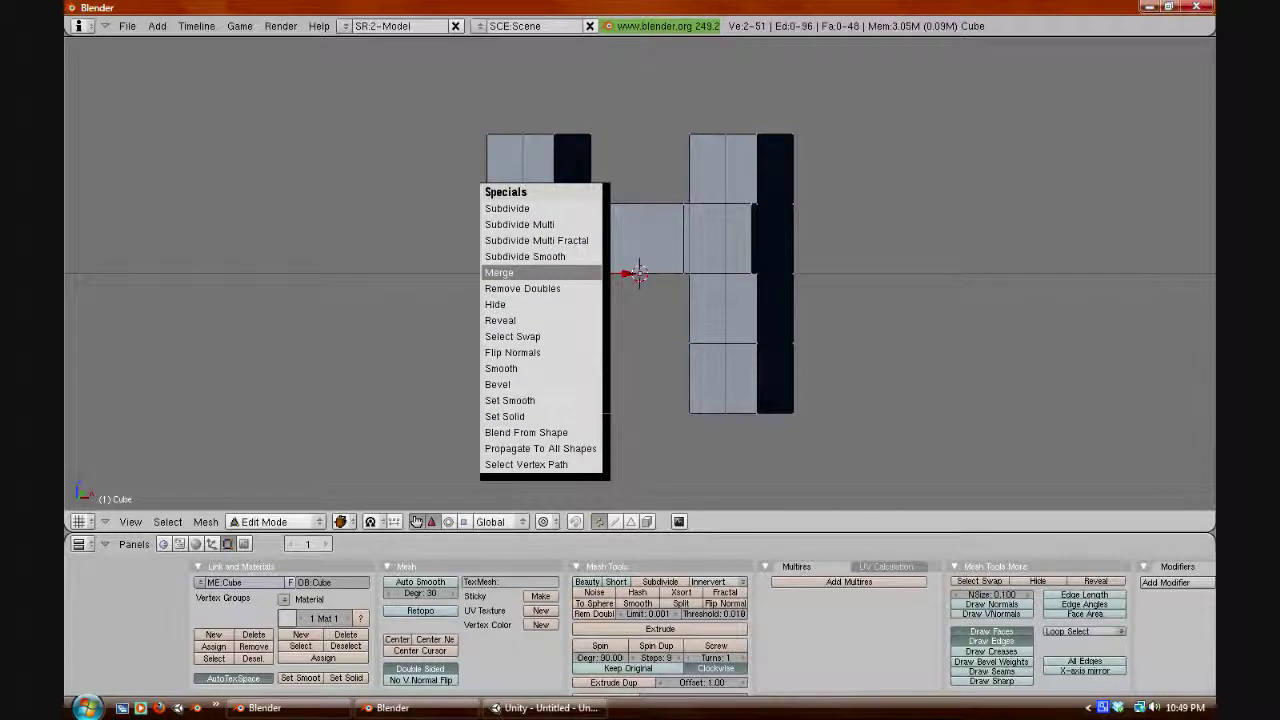
{"action": "key", "text": "Return"}
{"action": "key", "text": "Return"}
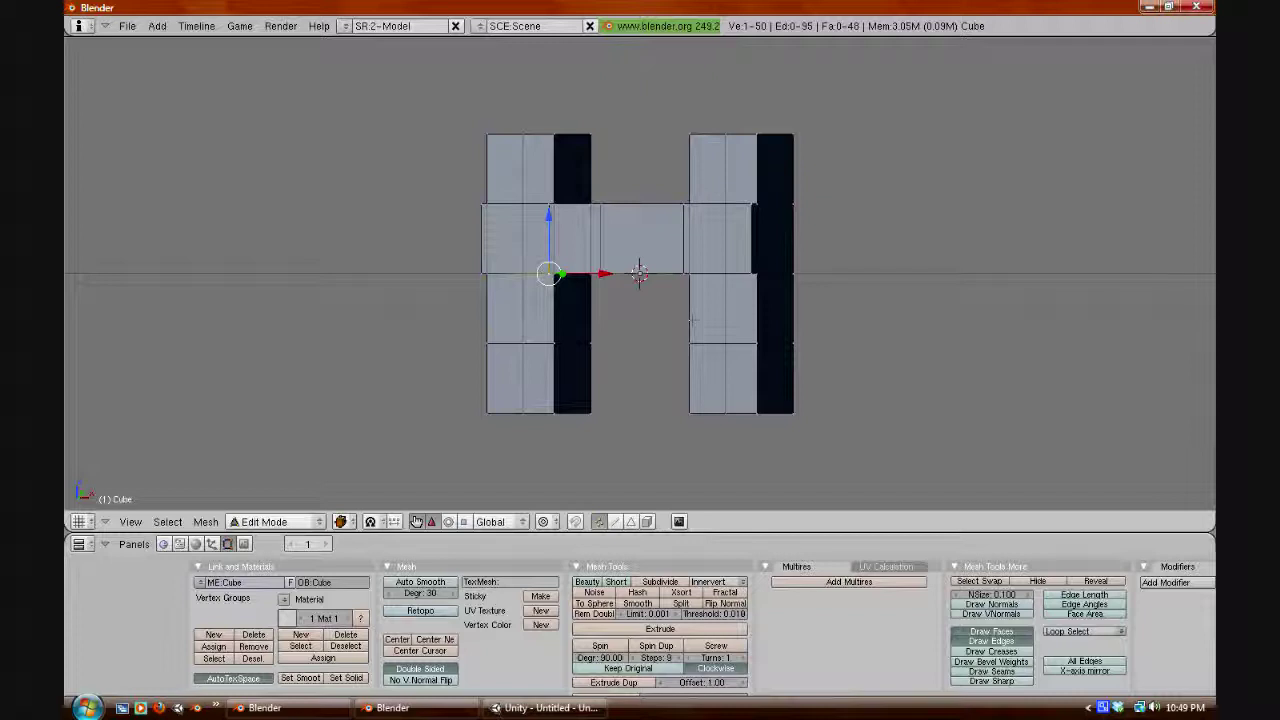
From behind, merge the bridge's upper rear end vertex into the negative X block's adjacent corner vertex, using At First.
{"action": "key", "text": "KP_6"}
{"action": "key", "text": "KP_6"}
{"action": "key", "text": "KP_6"}
{"action": "key", "text": "KP_6"}
{"action": "key", "text": "KP_6"}
{"action": "key", "text": "KP_6"}
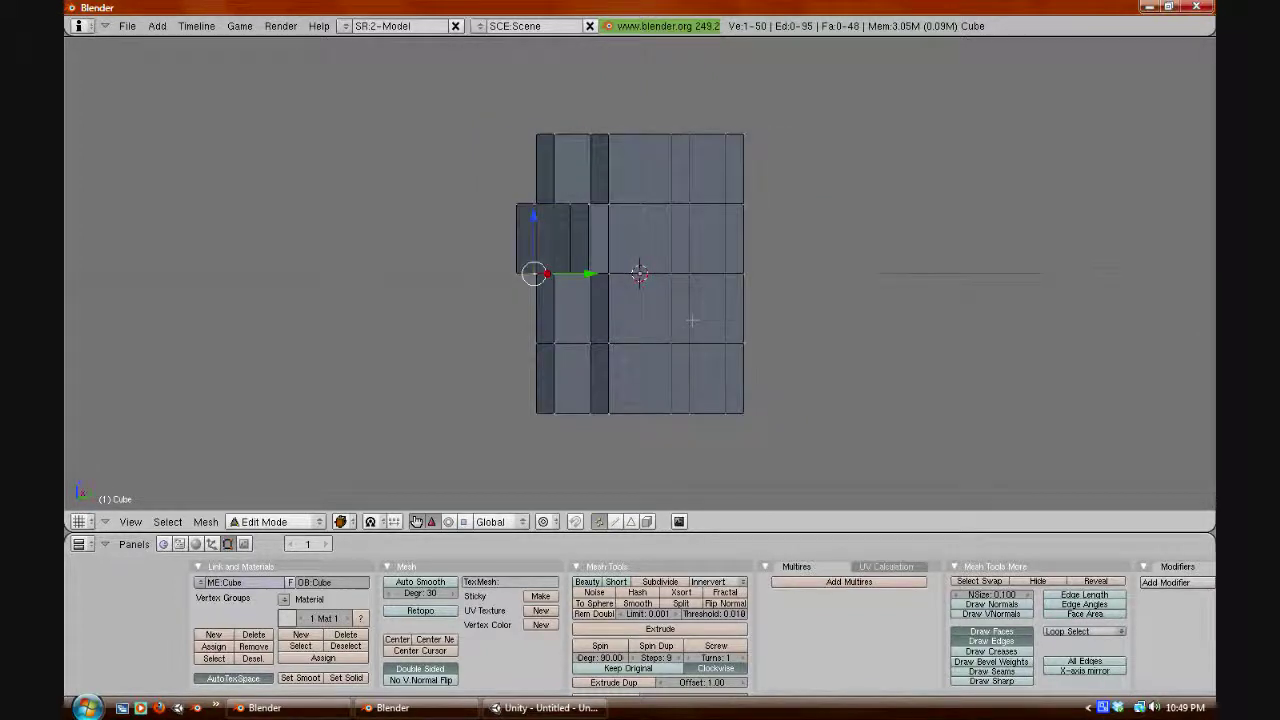
{"action": "key", "text": "KP_6"}
{"action": "key", "text": "KP_6"}
{"action": "key", "text": "KP_6"}
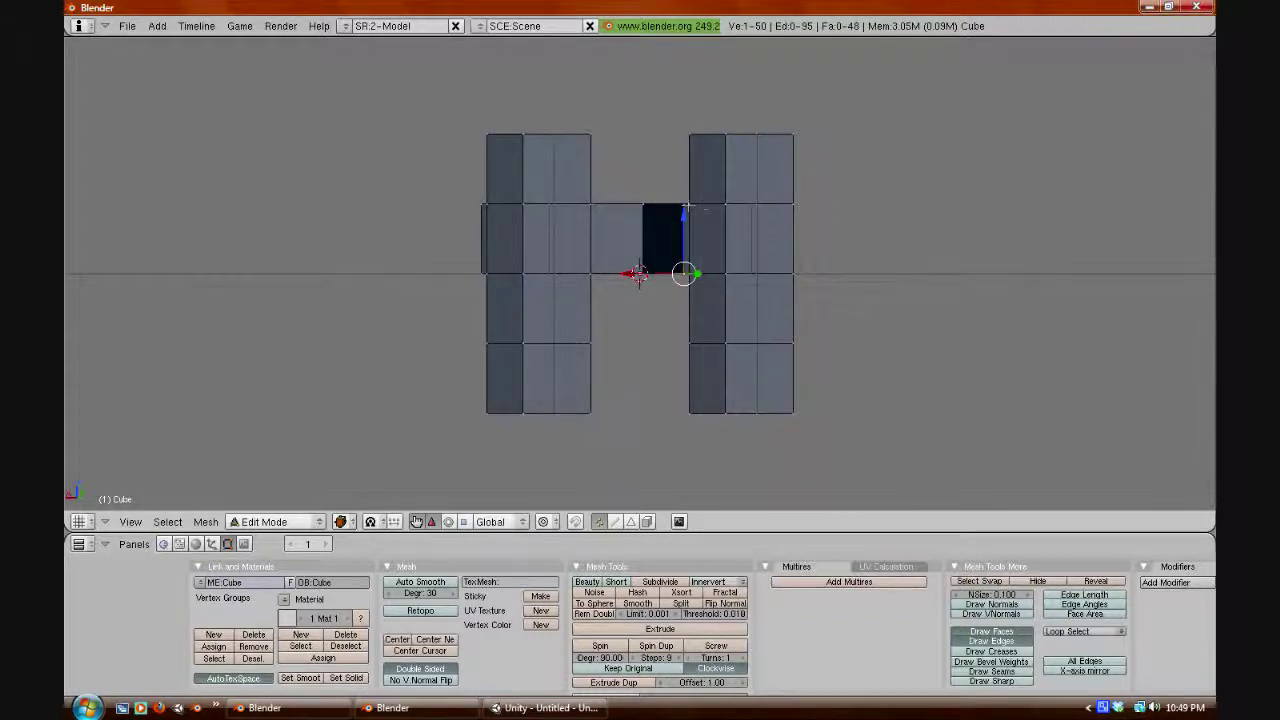
{"action": "right_click", "coordinate": [690, 203]}
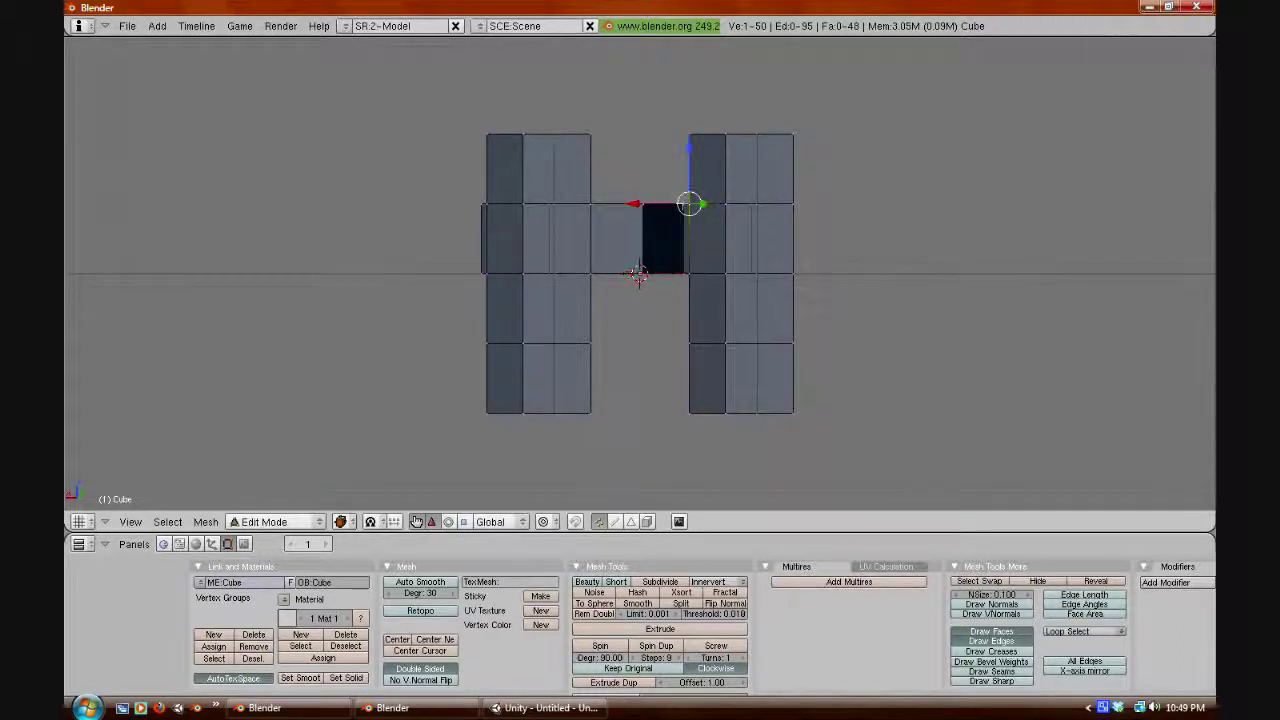
{"action": "right_click", "coordinate": [643, 205], "text": "shift"}
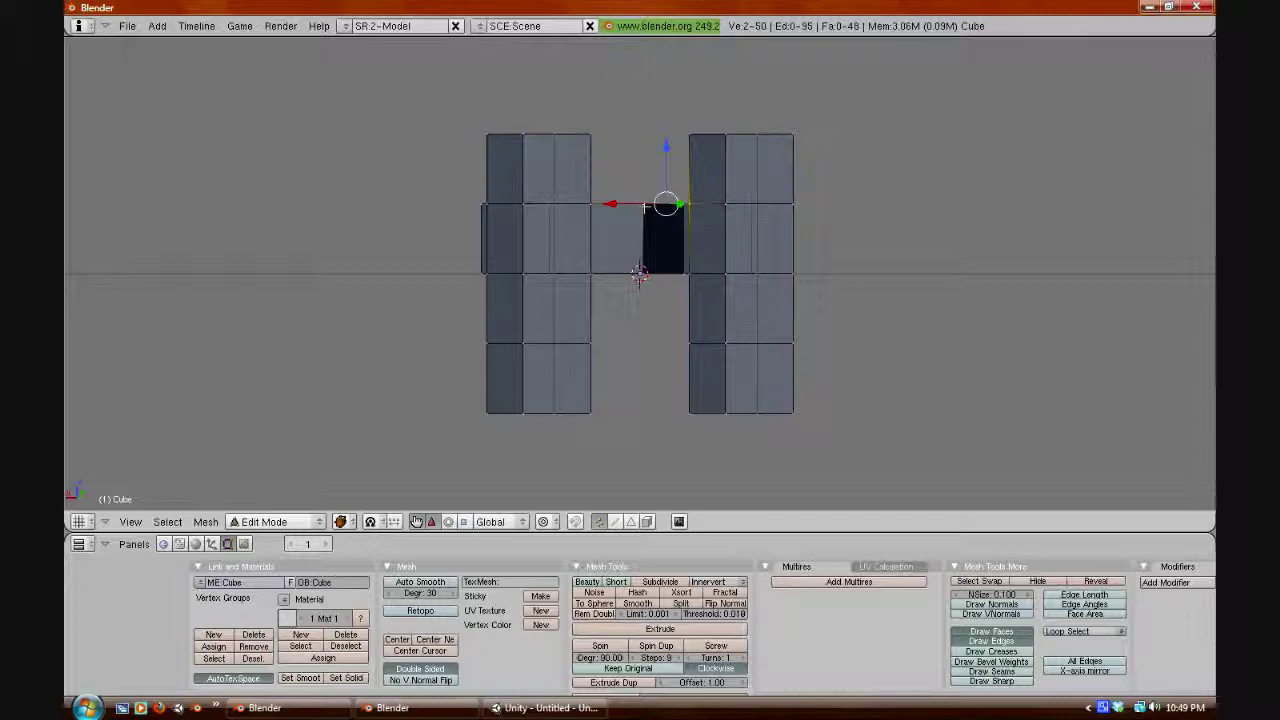
{"action": "key", "text": "w"}
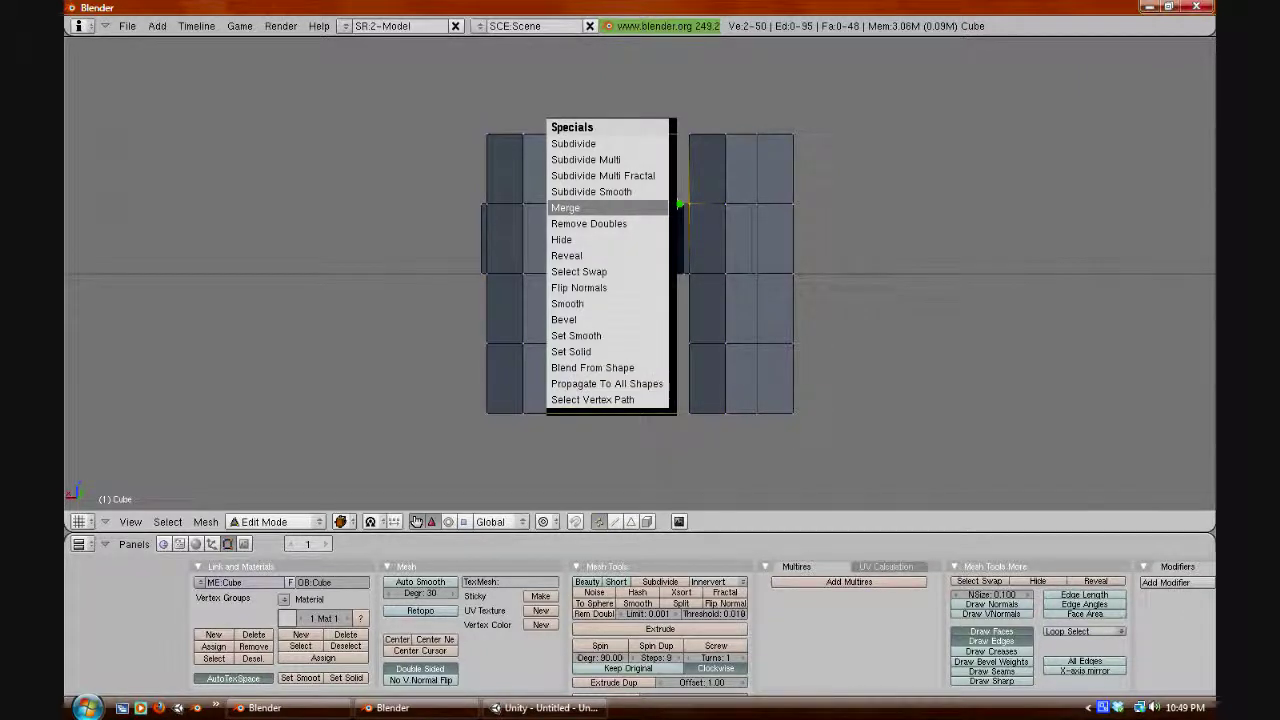
{"action": "left_click", "coordinate": [644, 206]}
{"action": "left_click", "coordinate": [584, 210]}
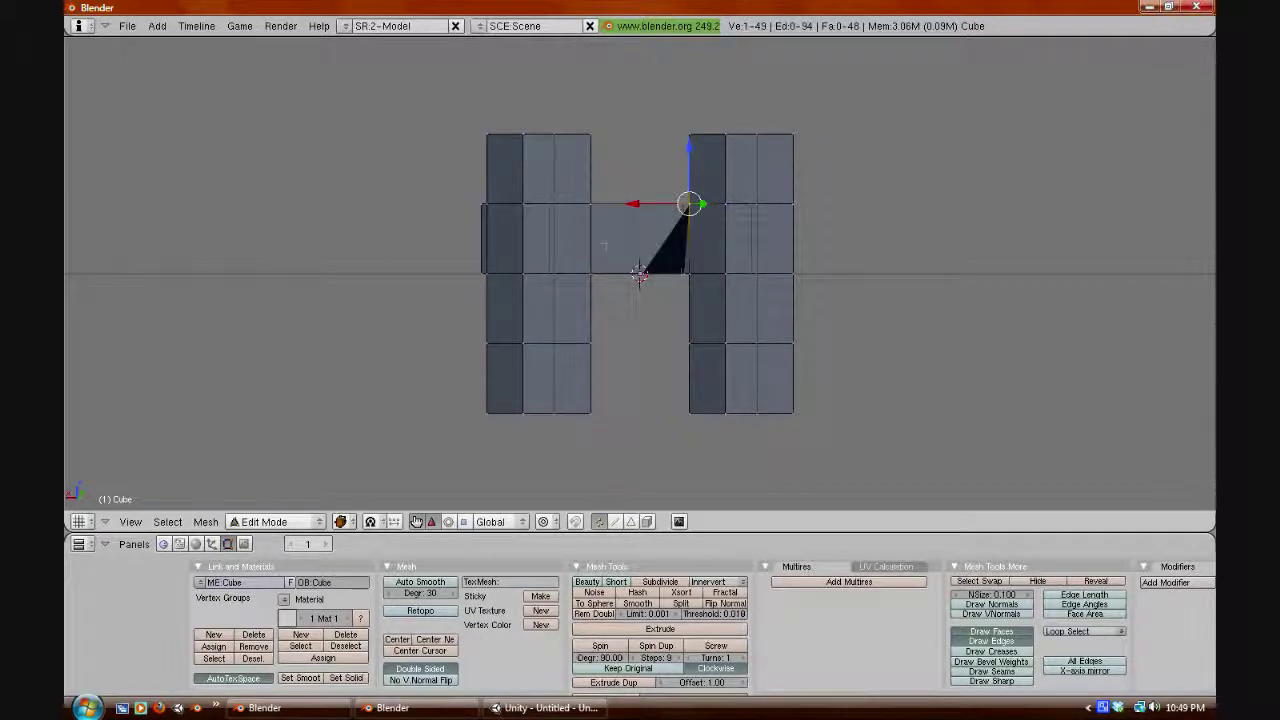
Merge the bridge's lower rear end vertex into the negative X block's matching corner vertex with At First, and clear the selection.
{"action": "right_click", "coordinate": [690, 273]}
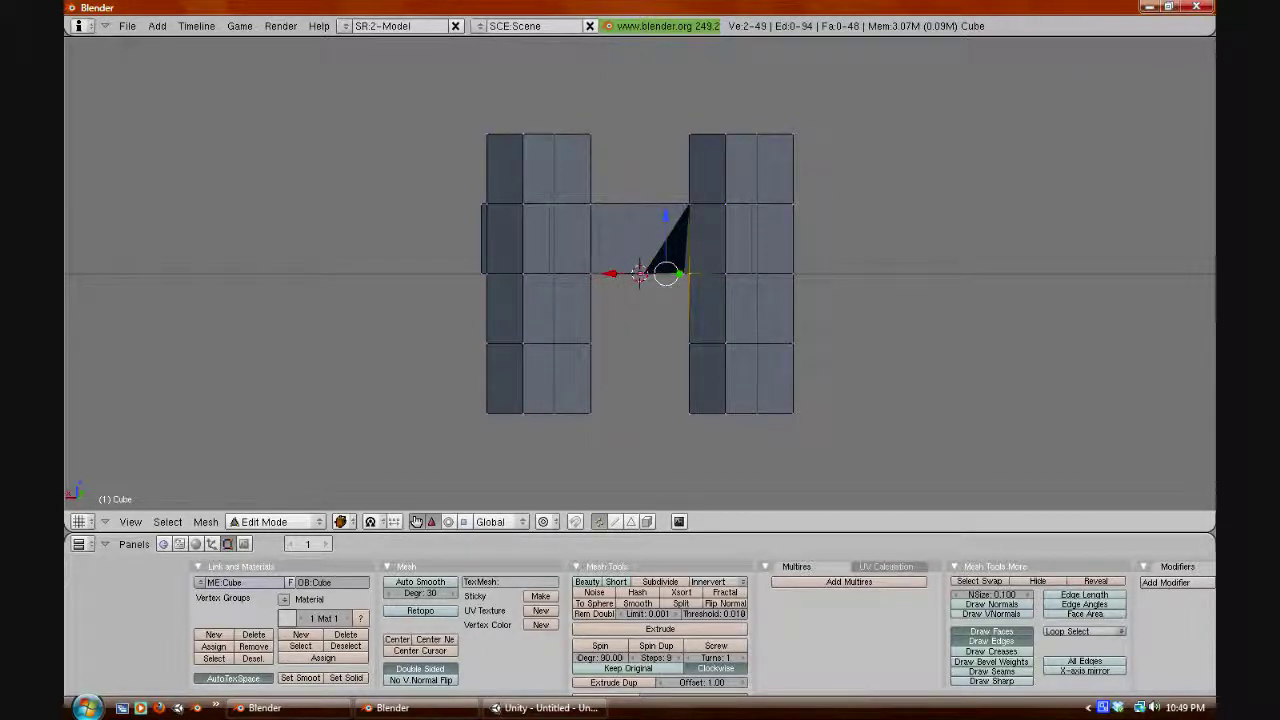
{"action": "key", "text": "w"}
{"action": "left_click", "coordinate": [656, 288]}
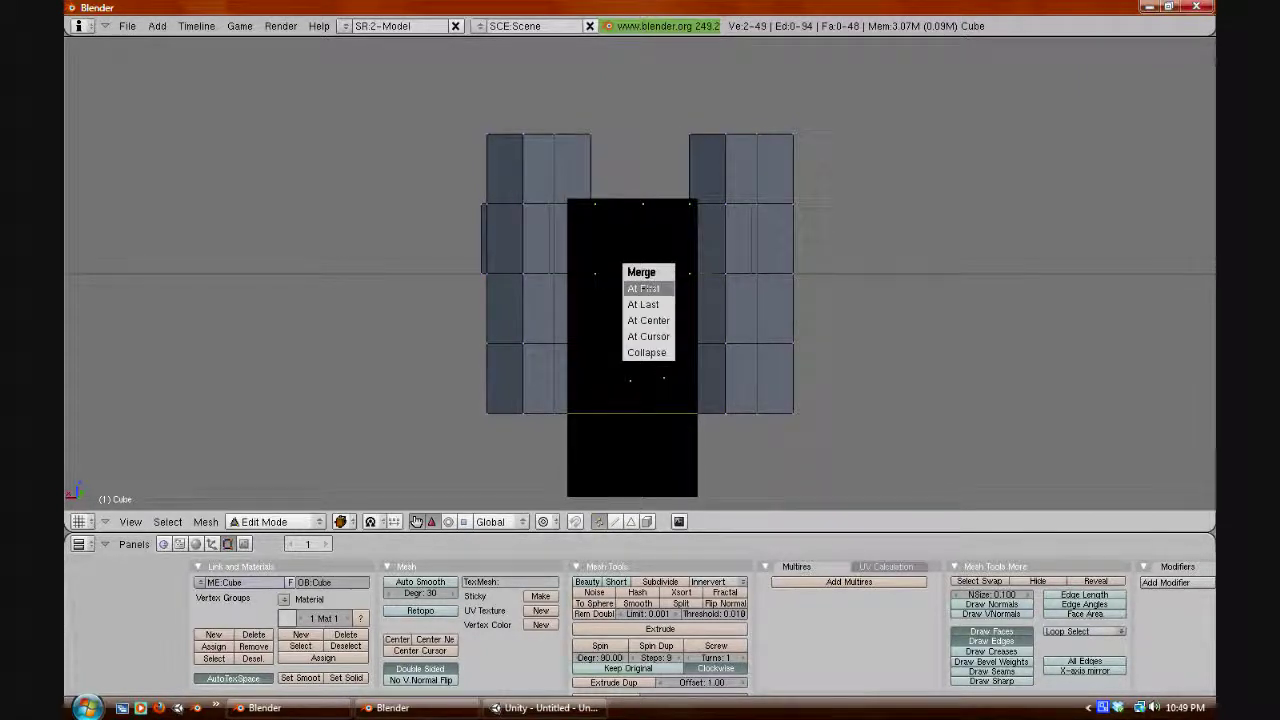
{"action": "left_click", "coordinate": [643, 288]}
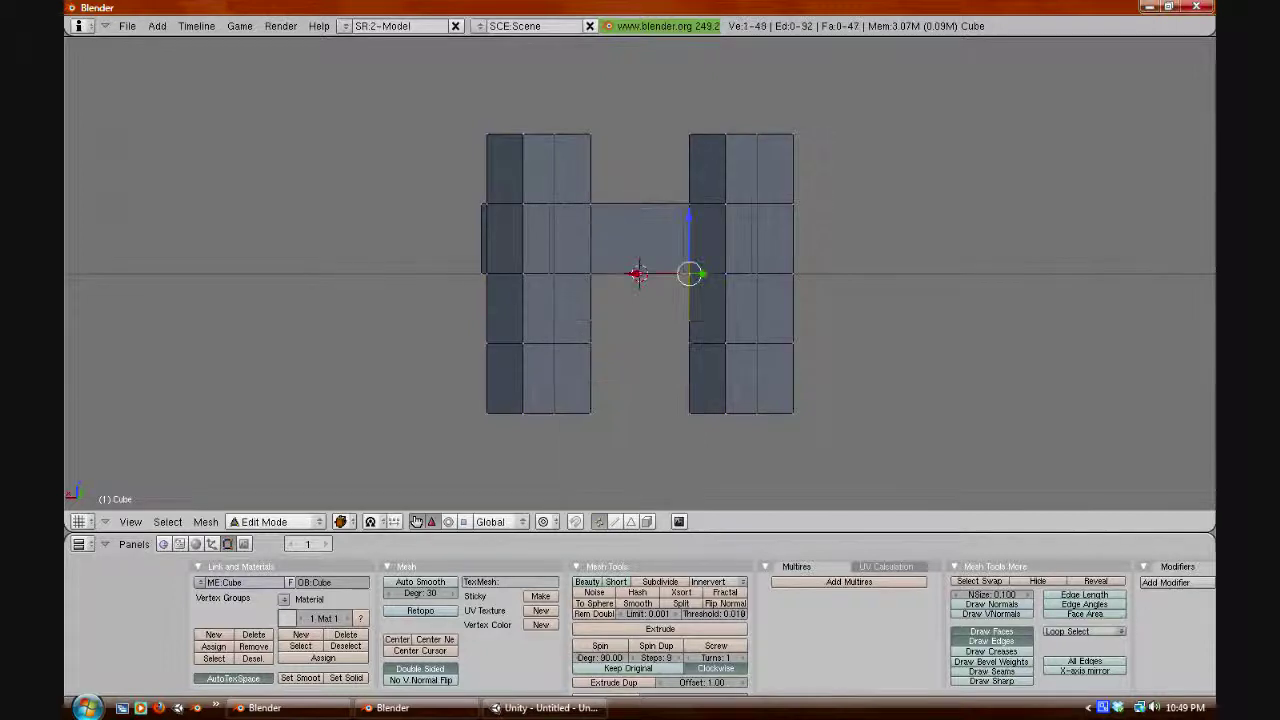
{"action": "key", "text": "a"}
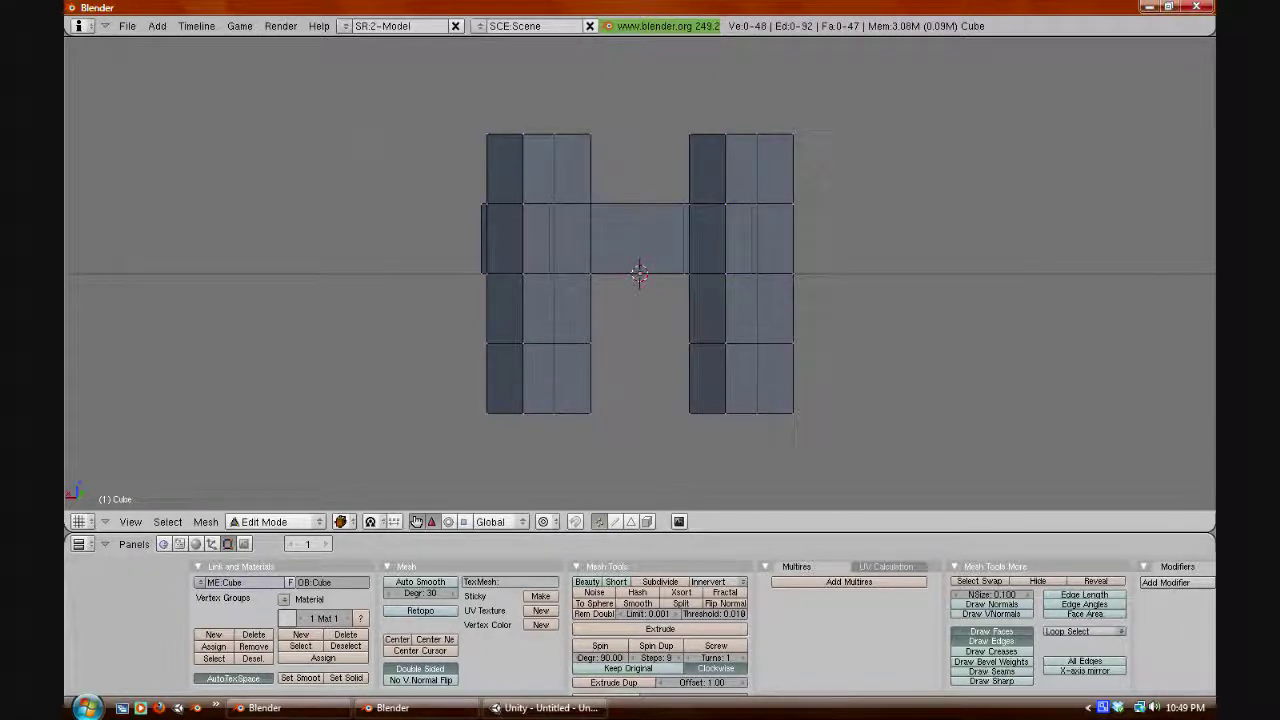
Select the four corner vertices of the raised section's front face on the negative X block.
{"action": "middle_click_drag", "start_coordinate": [643, 288], "coordinate": [588, 285]}
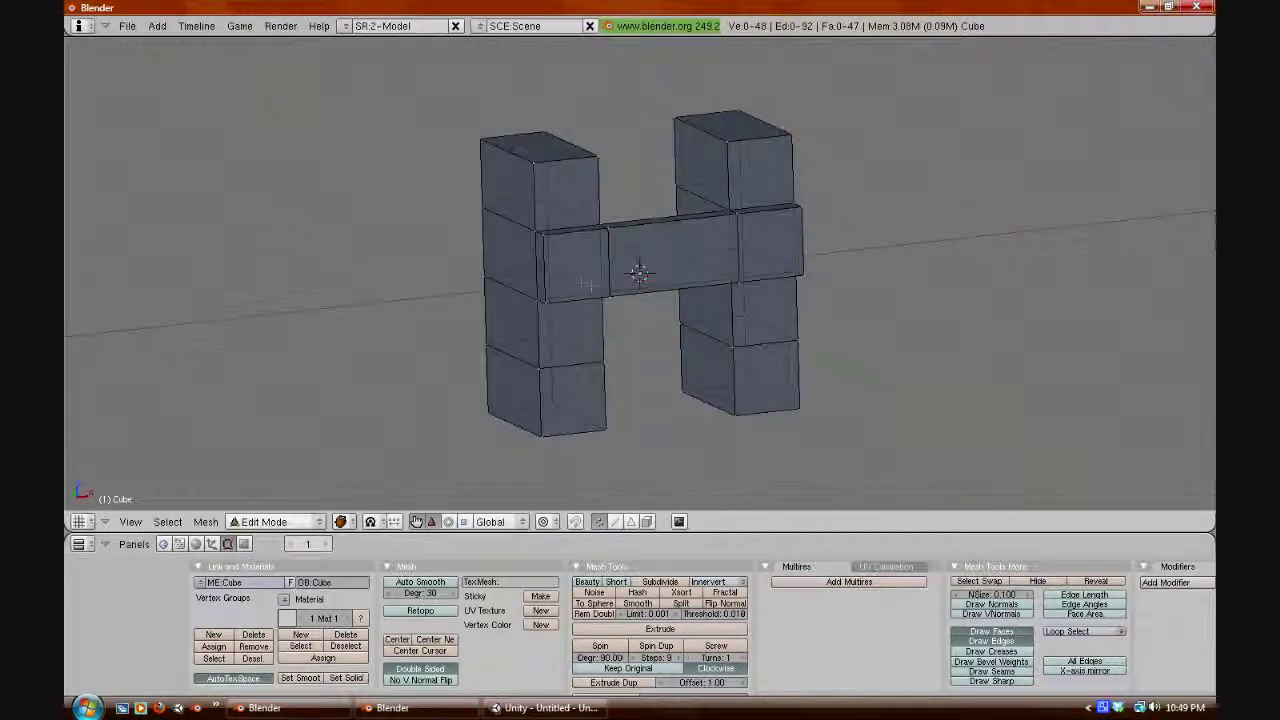
{"action": "right_click", "coordinate": [545, 235]}
{"action": "right_click", "coordinate": [607, 230], "text": "shift"}
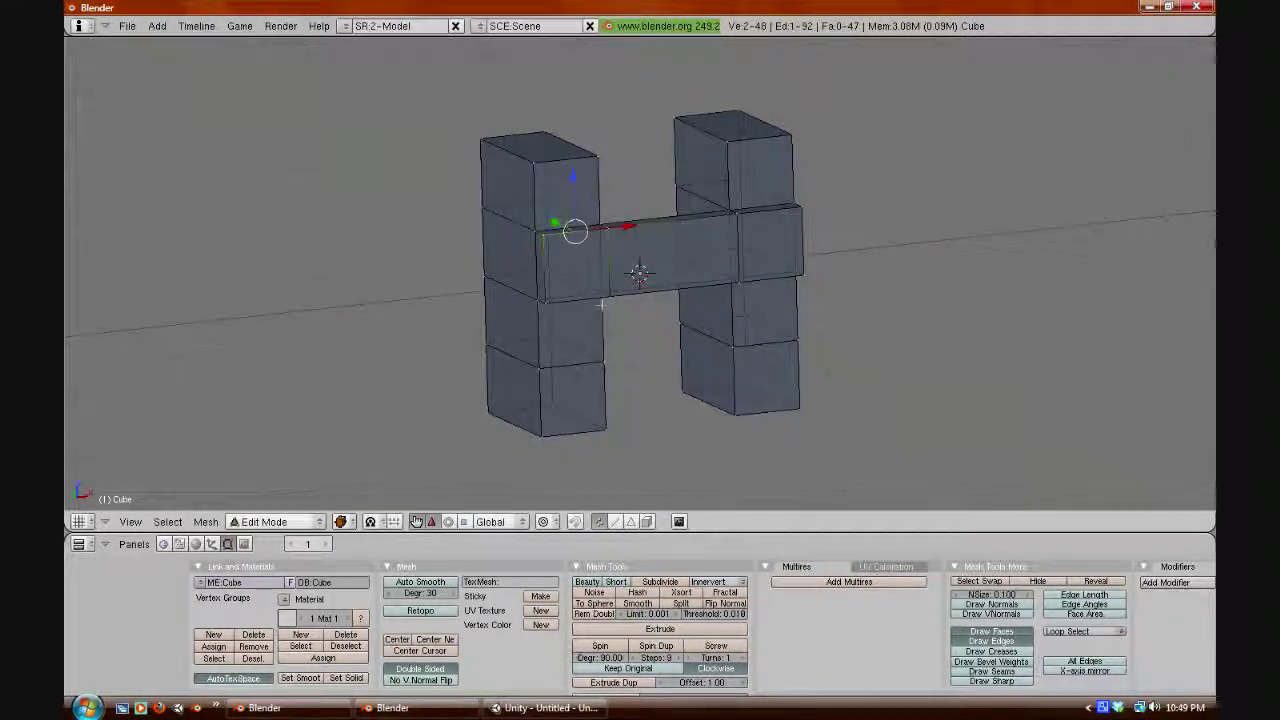
{"action": "right_click", "coordinate": [601, 302], "text": "shift"}
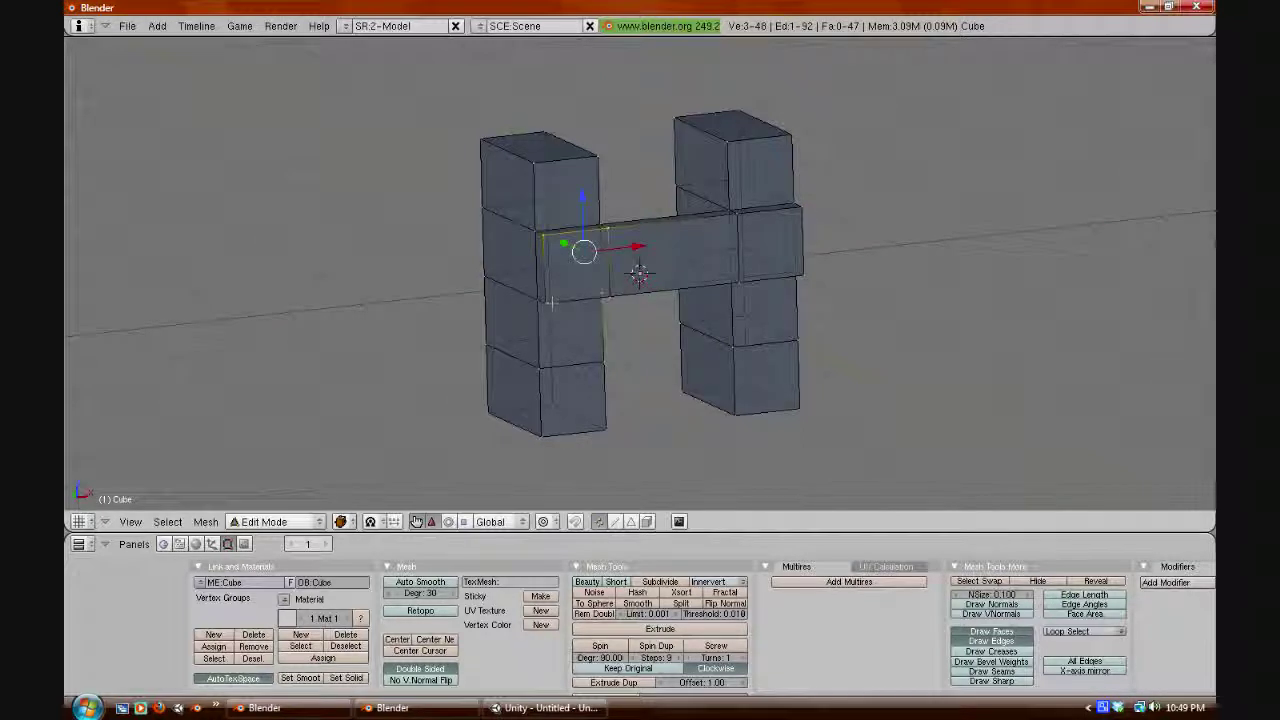
{"action": "right_click", "coordinate": [601, 290], "text": "shift"}
{"action": "right_click", "coordinate": [610, 297], "text": "shift"}
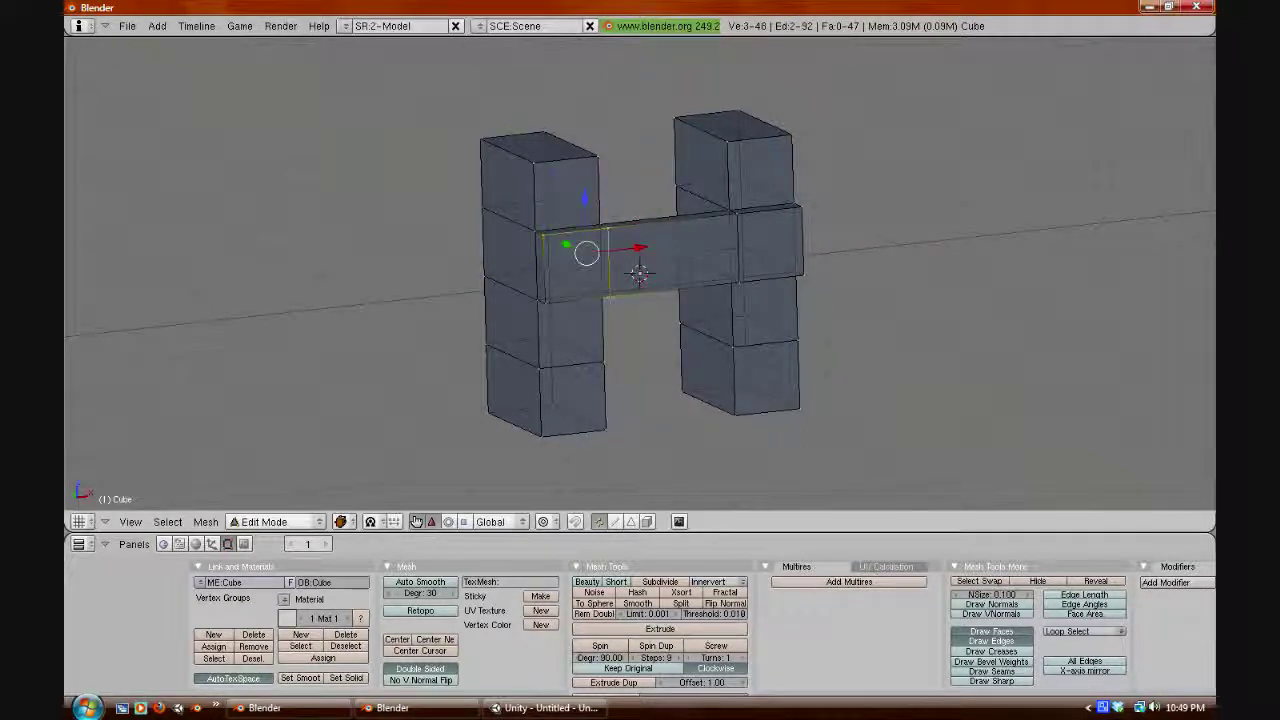
{"action": "right_click", "coordinate": [550, 303], "text": "shift"}
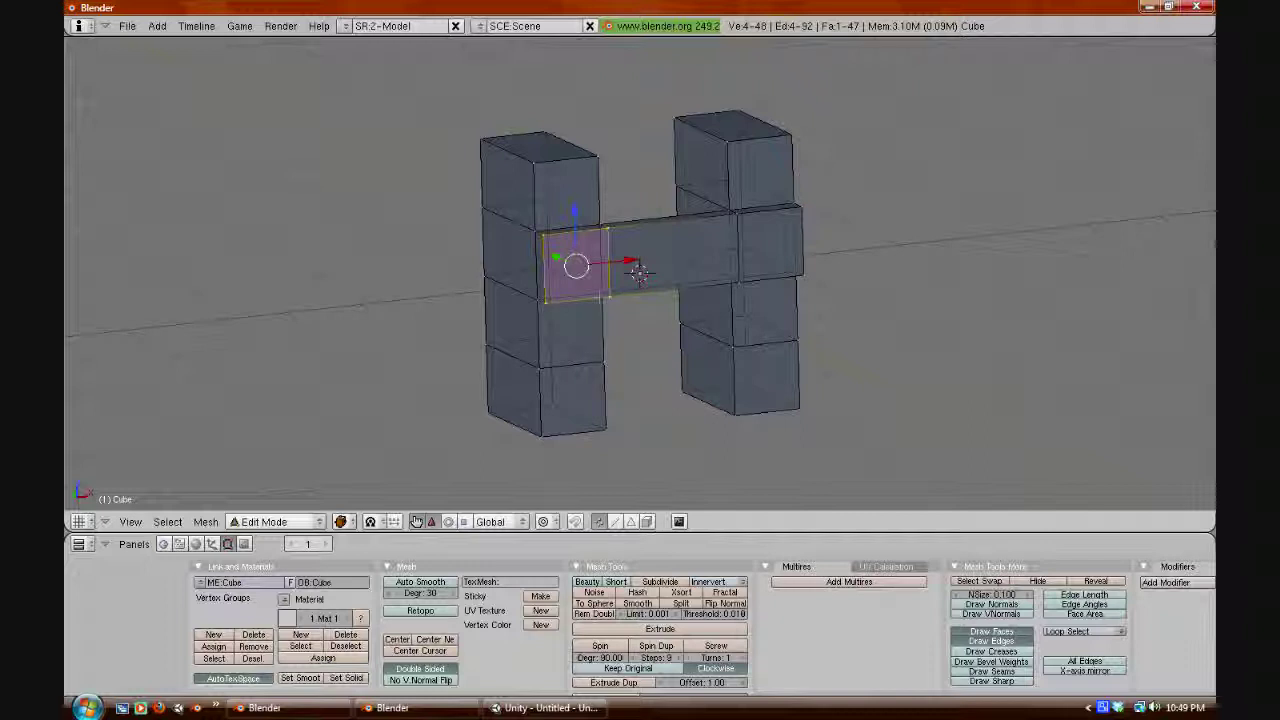
Inset the selected front face by extruding it in place and scaling the new face to about 0.65.
{"action": "key", "text": "e"}
{"action": "key", "text": "Return"}
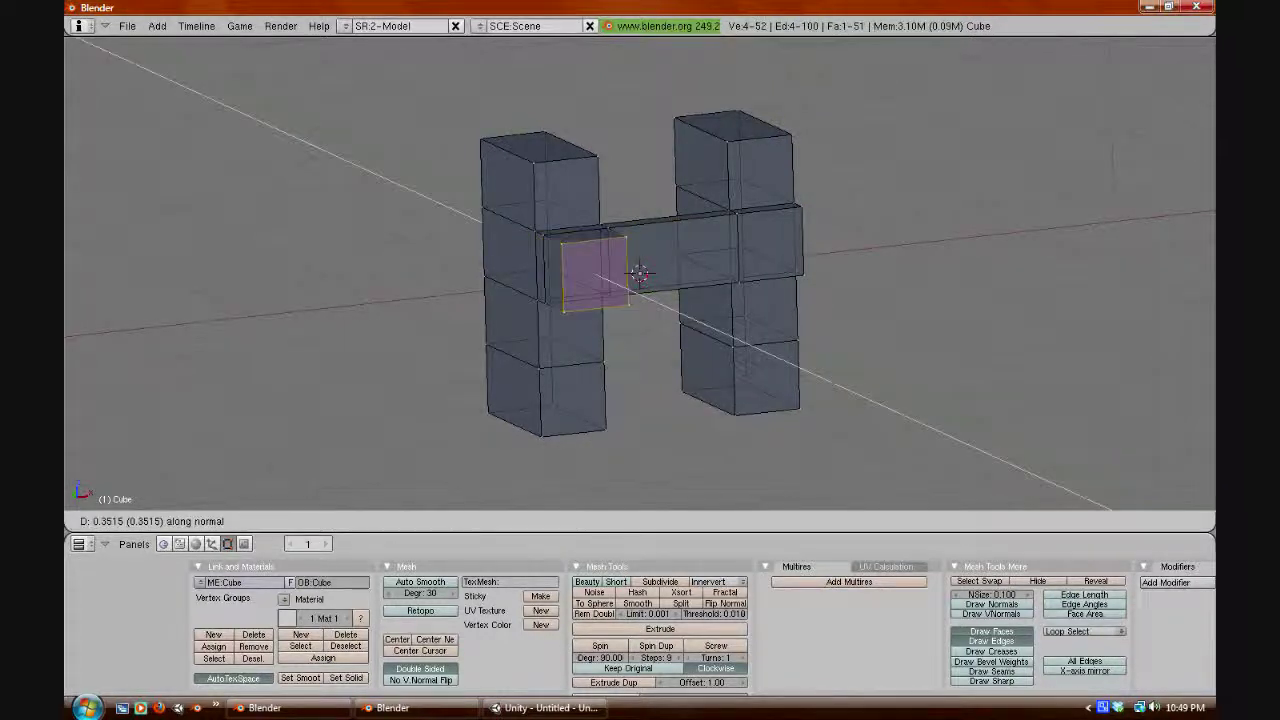
{"action": "key", "text": "Escape"}
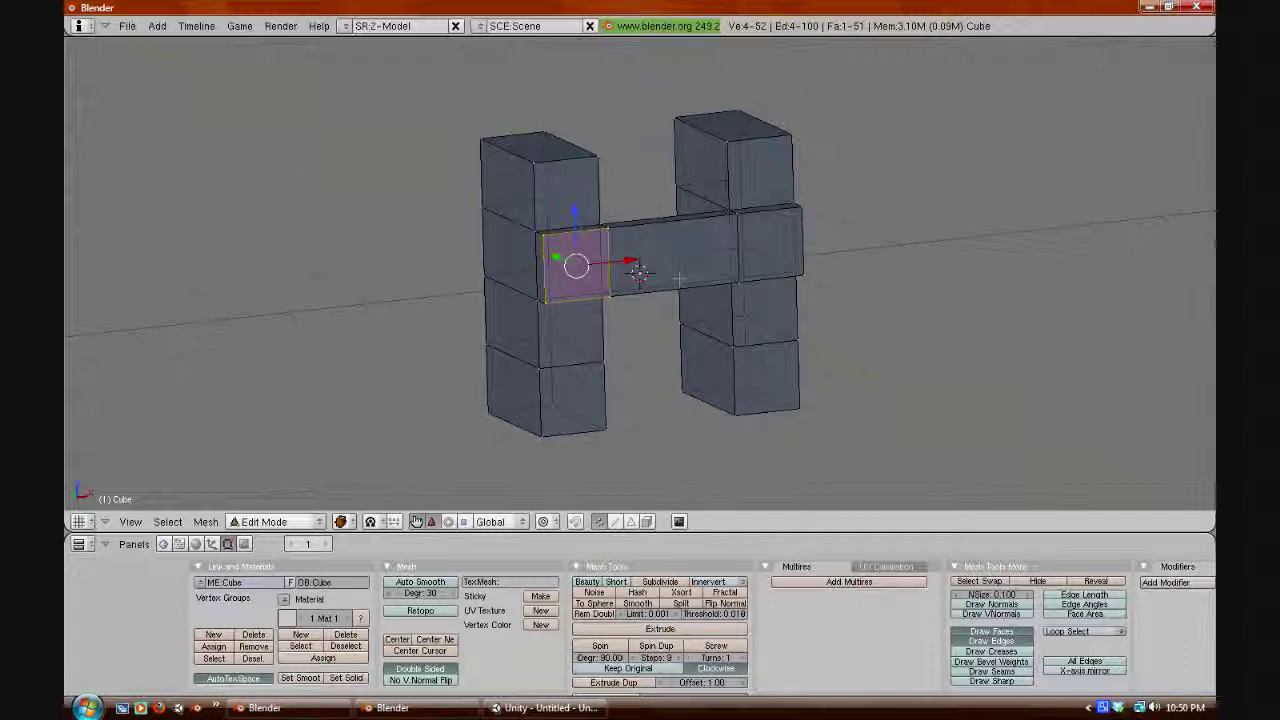
{"action": "key", "text": "s"}
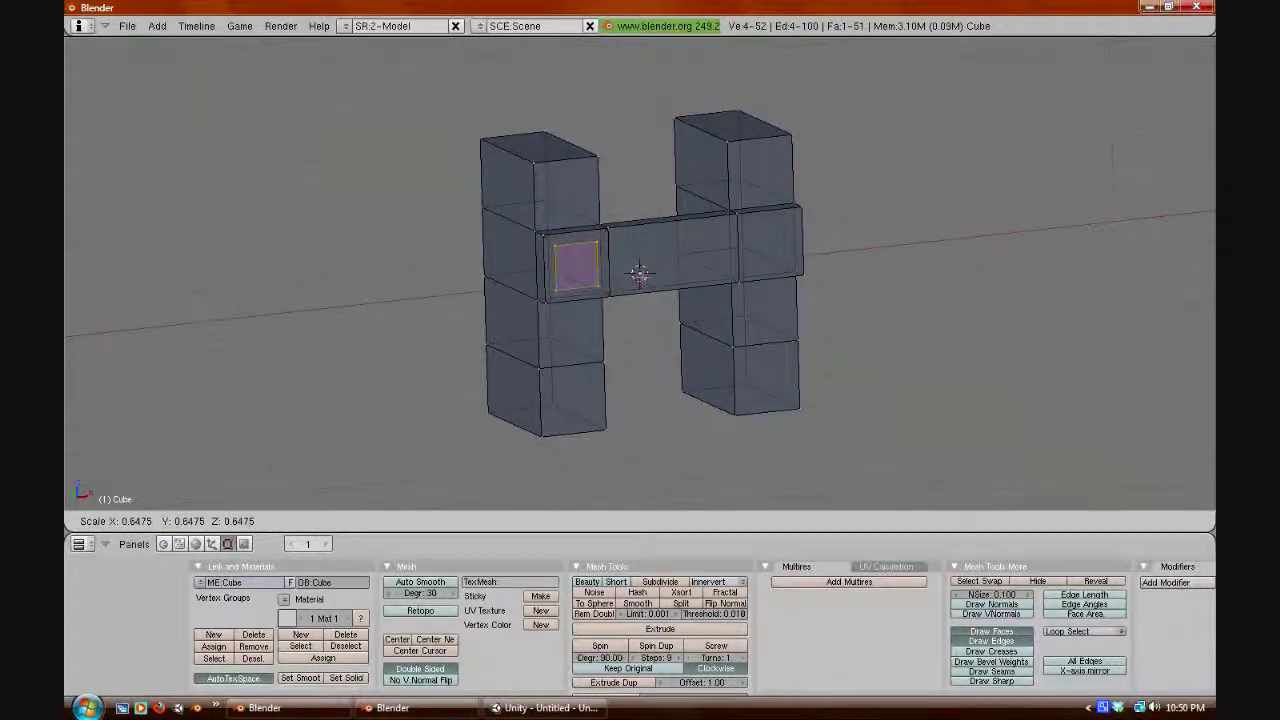
{"action": "left_click", "coordinate": [640, 272]}
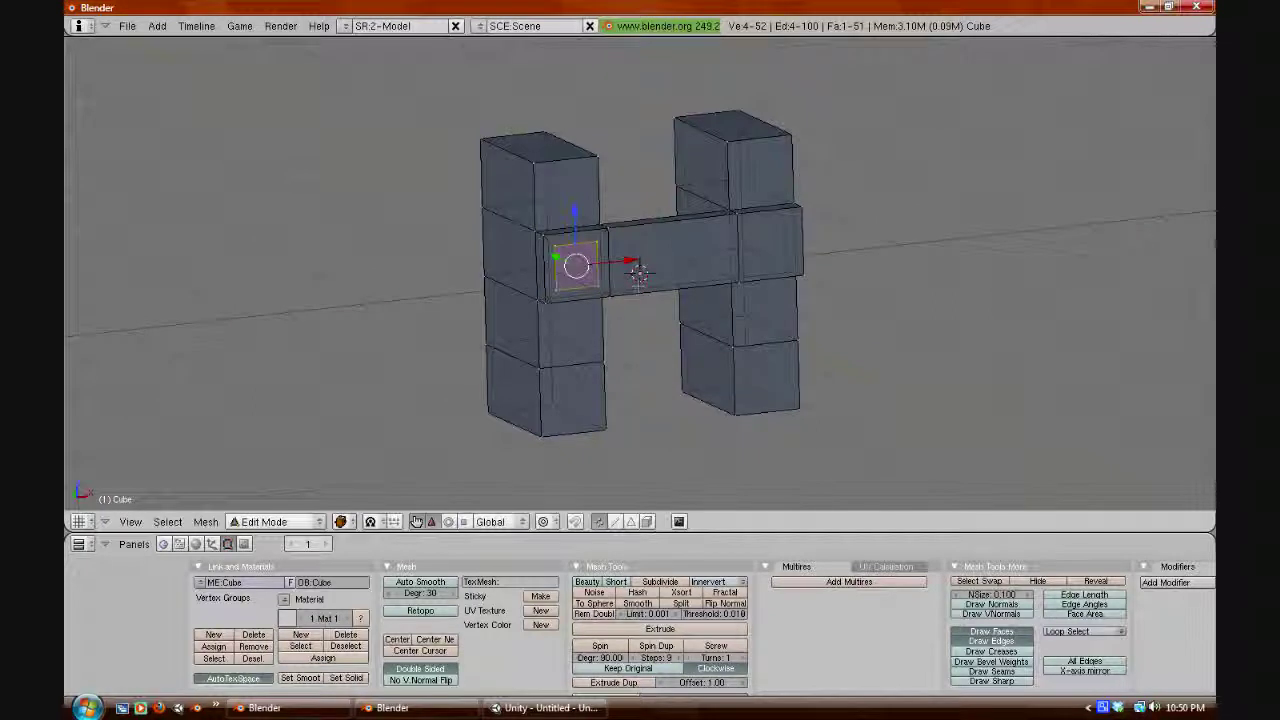
{"action": "key", "text": "KP_3"}
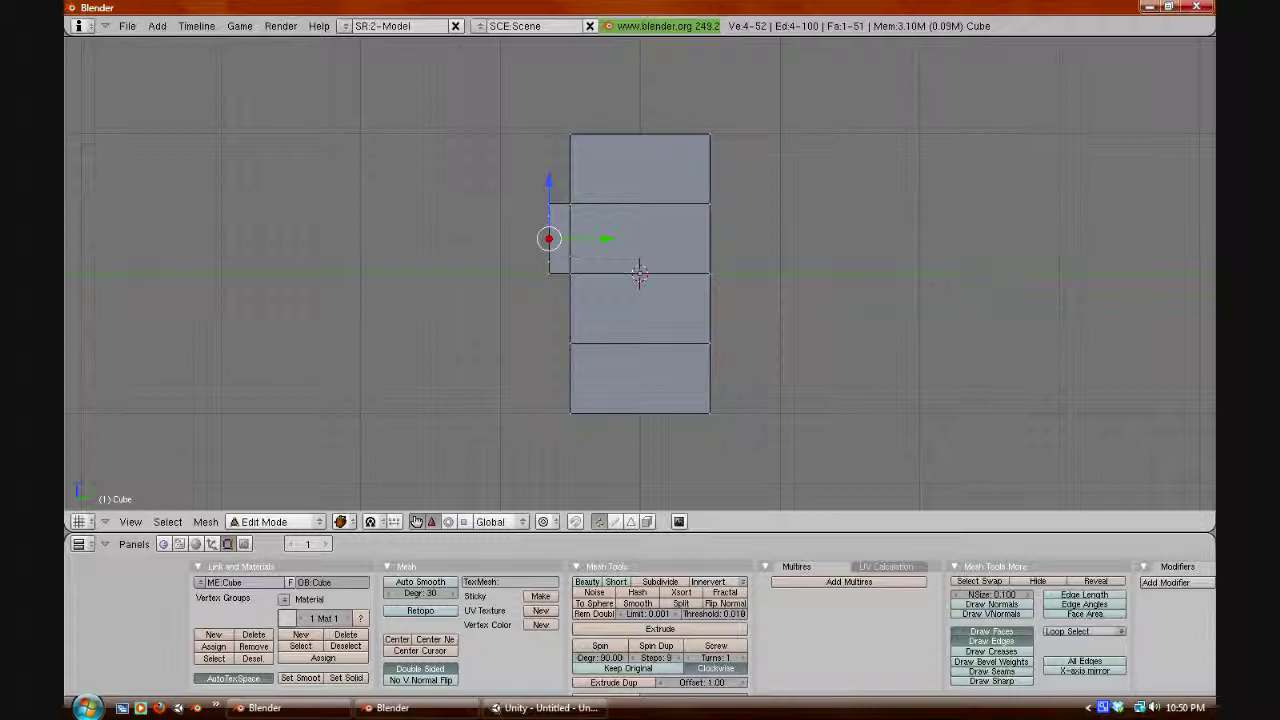
{"action": "key", "text": "g"}
{"action": "key", "text": "y"}
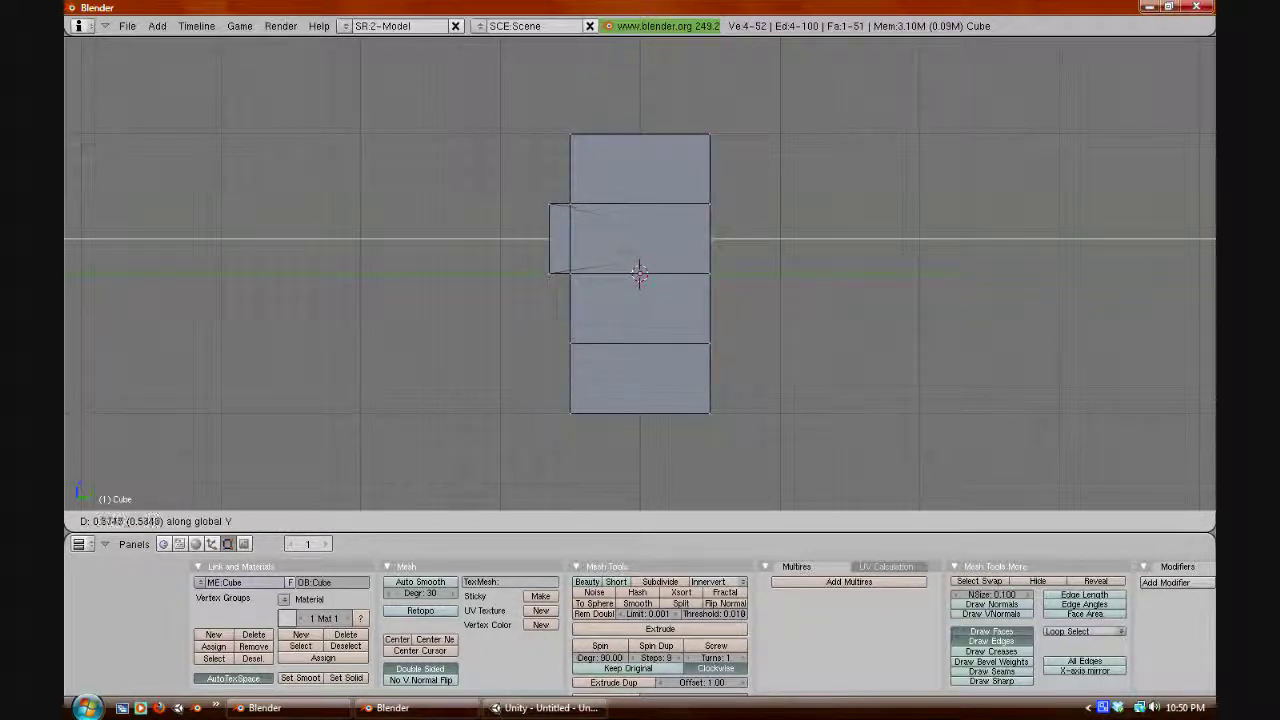
{"action": "key", "text": "Escape"}
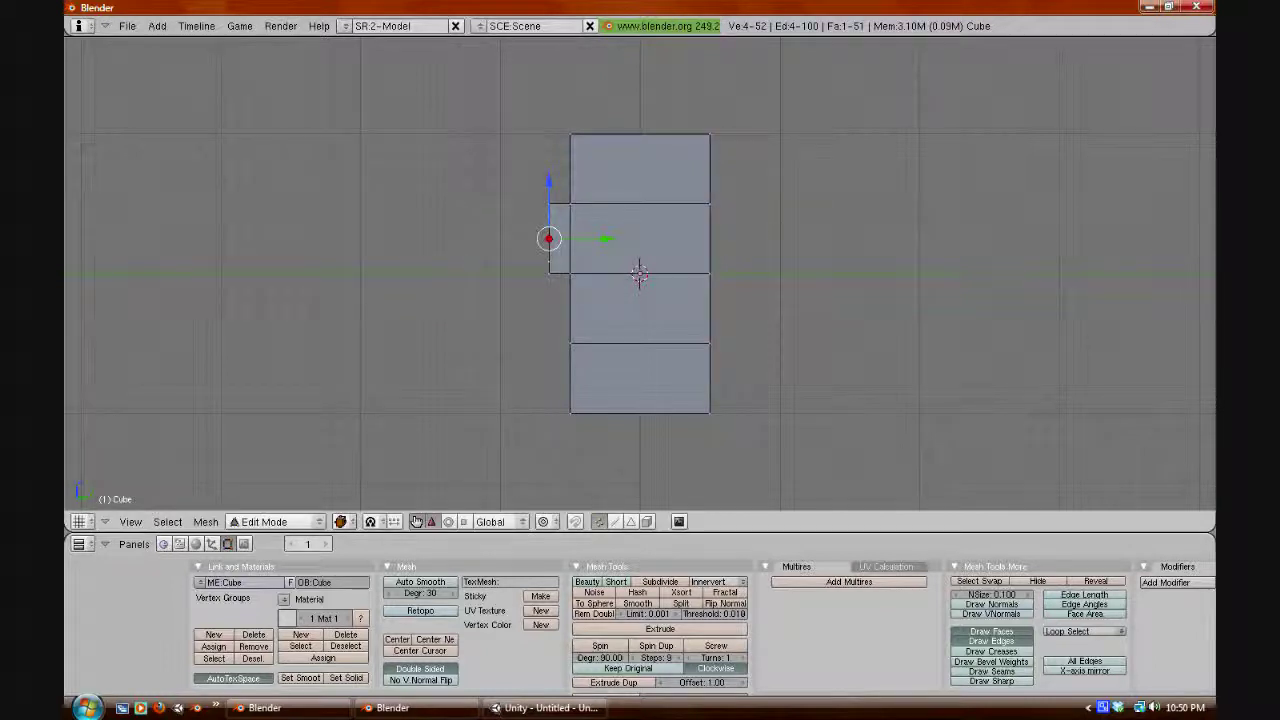
Extrude the inset face as a Region about 1.0 unit inward along its normal to form a recess, and inspect the opening.
{"action": "key", "text": "e"}
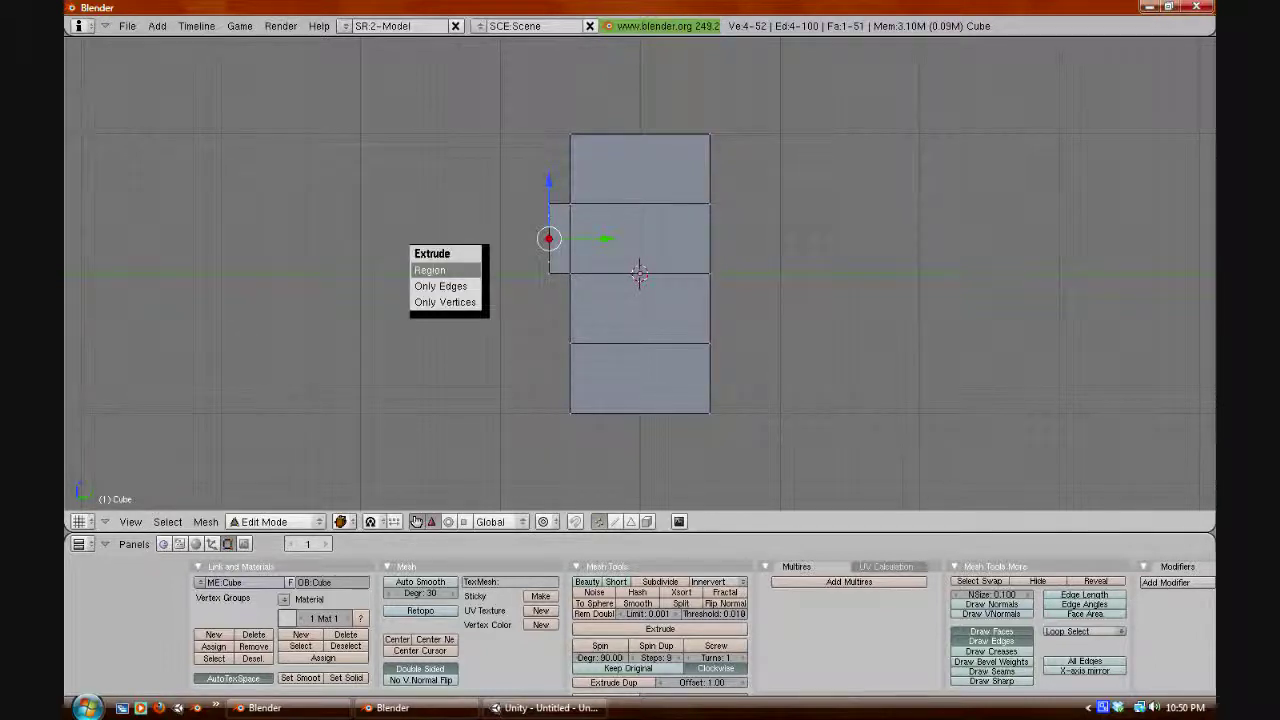
{"action": "left_click", "coordinate": [430, 270]}
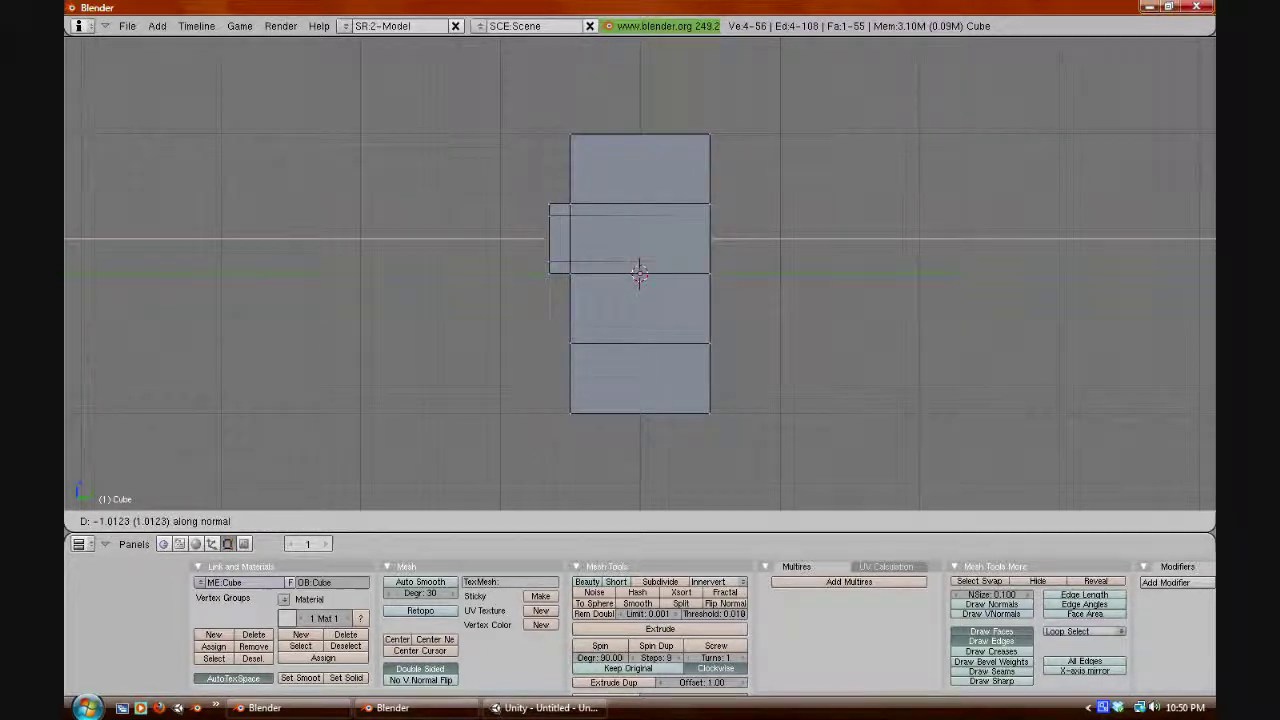
{"action": "left_click", "coordinate": [572, 270]}
{"action": "middle_click_drag", "start_coordinate": [572, 270], "coordinate": [752, 336]}
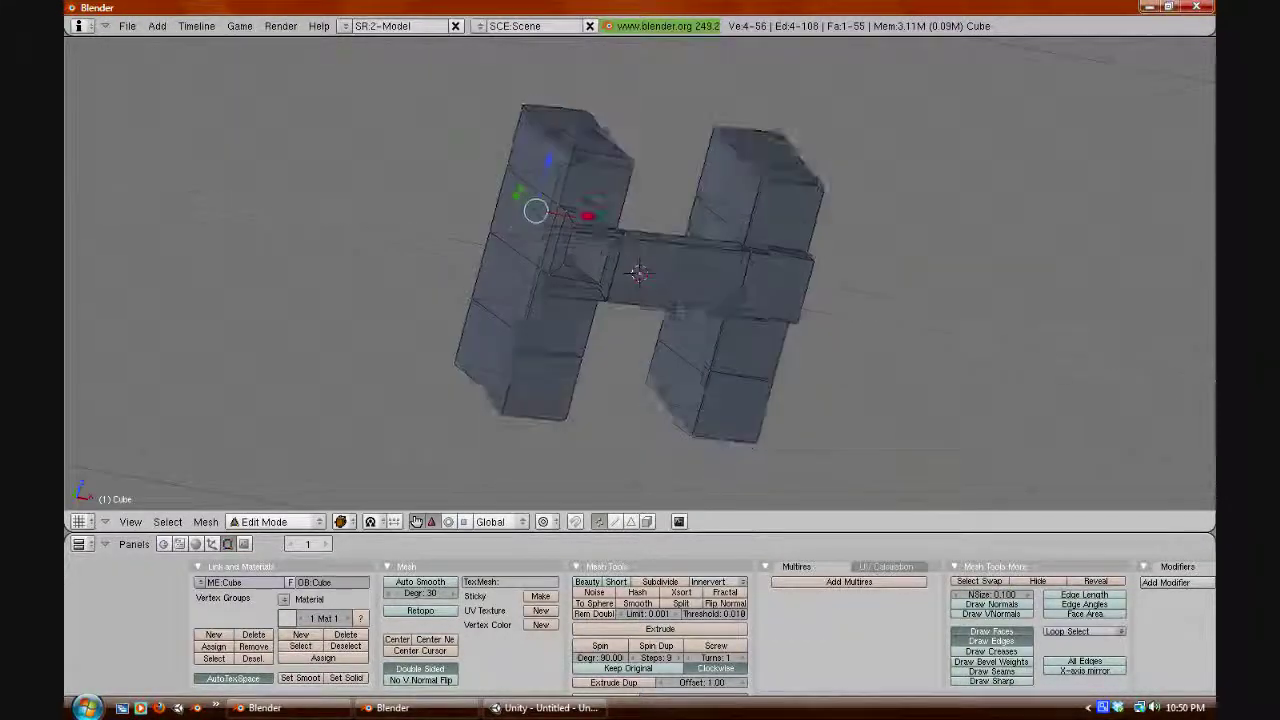
{"action": "middle_click_drag", "start_coordinate": [690, 235], "coordinate": [660, 250]}
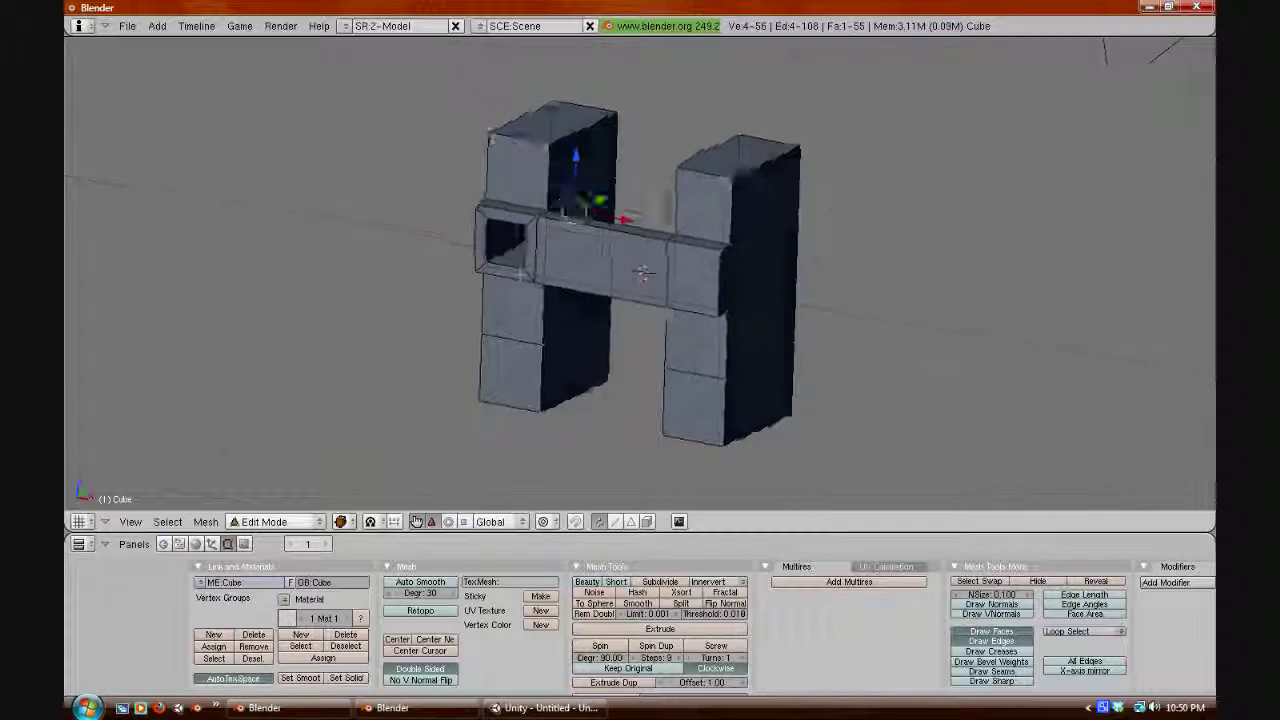
{"action": "middle_click_drag", "start_coordinate": [521, 275], "coordinate": [525, 230]}
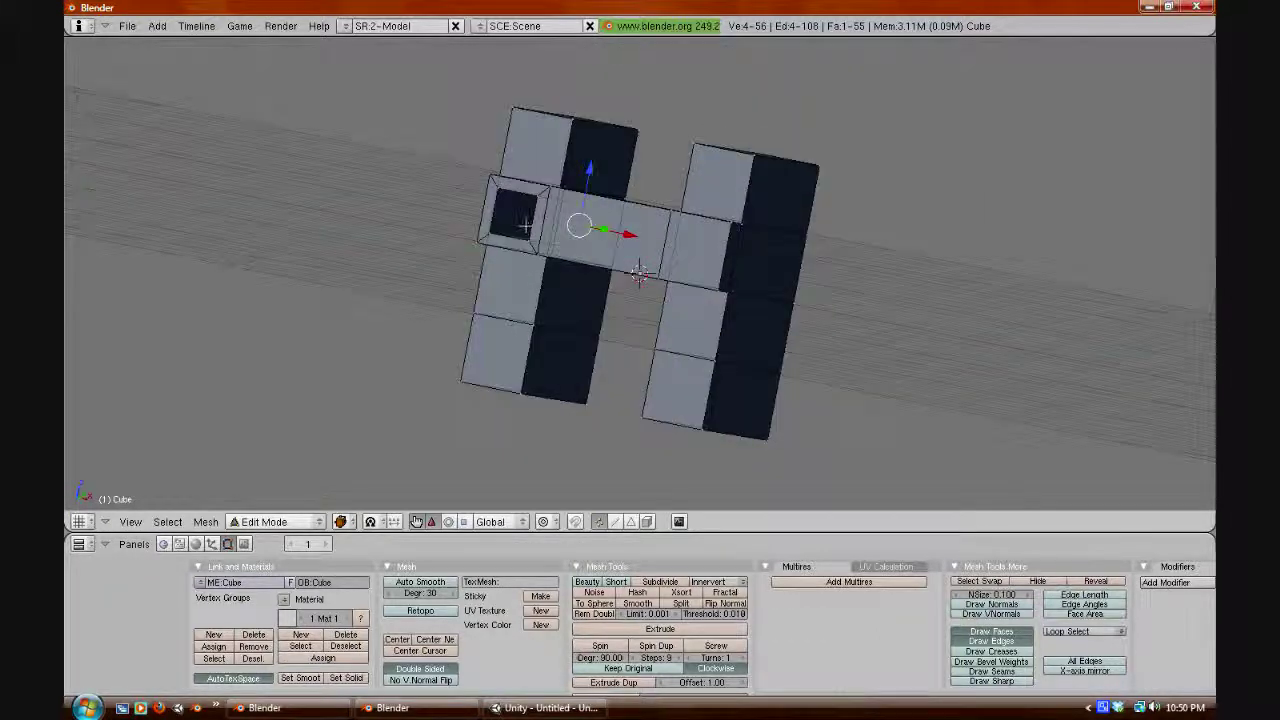